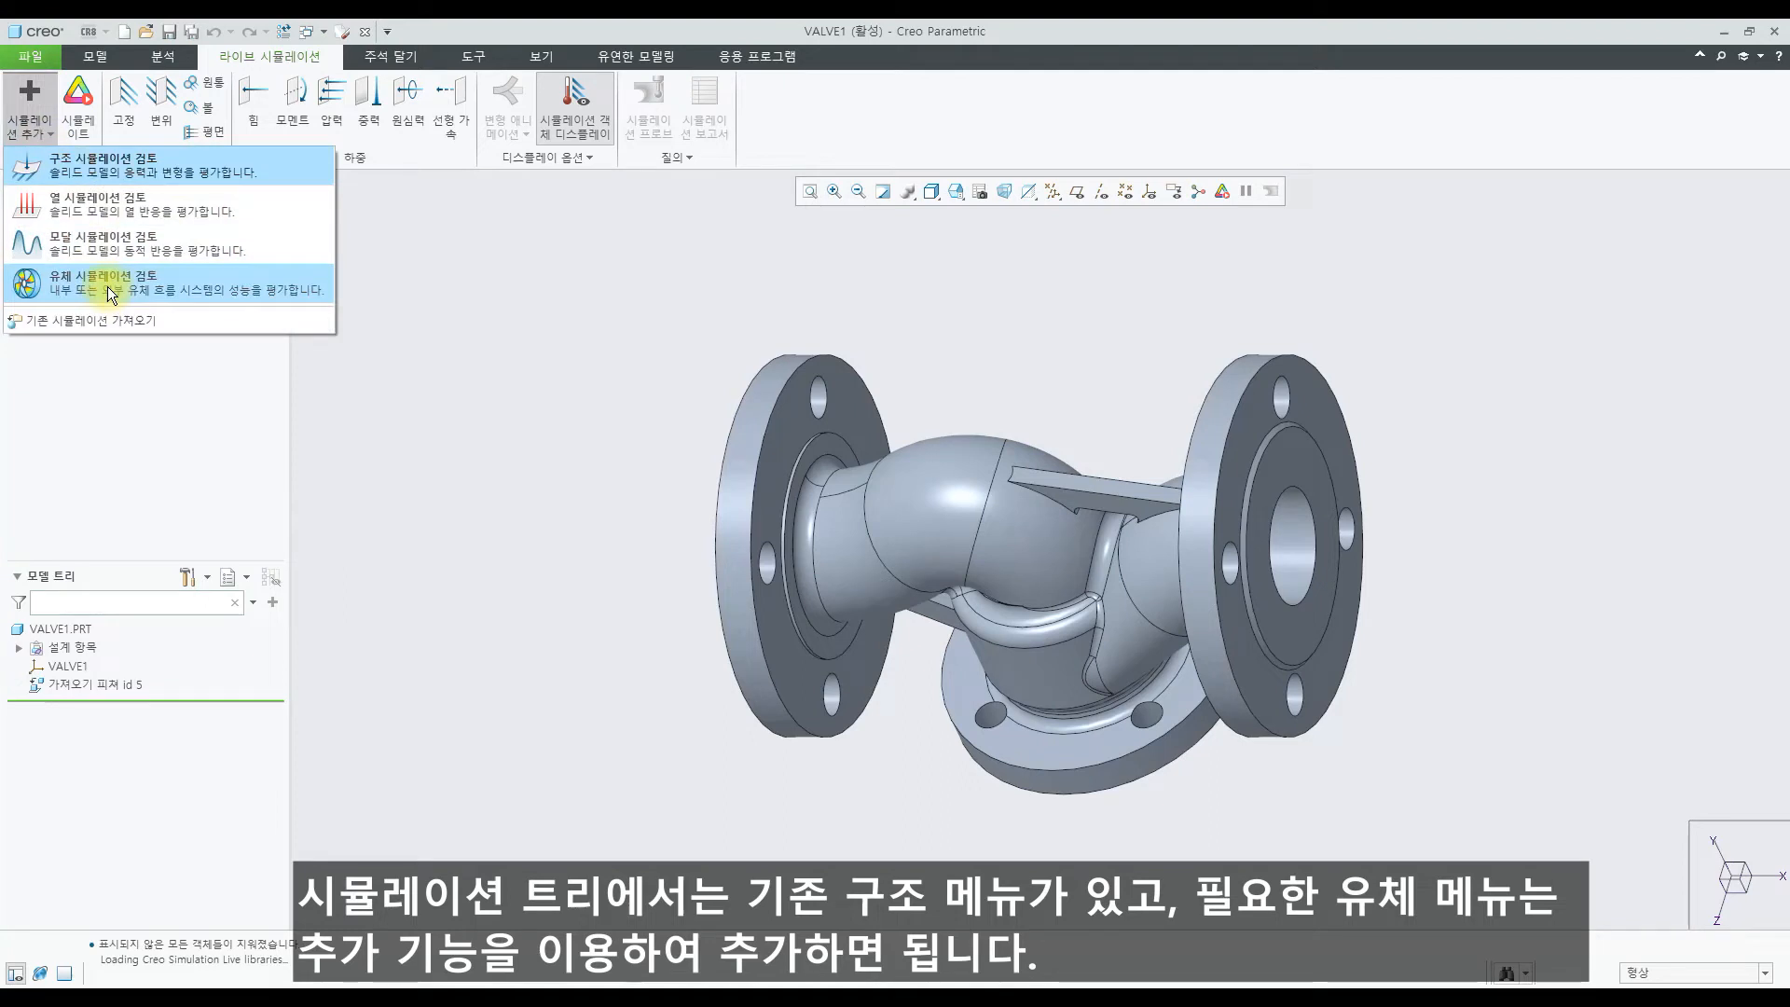
Step: Add a fluid simulation study to the valve model and expand it in the simulation tree
{"action": "left_click", "coordinate": [108, 287]}
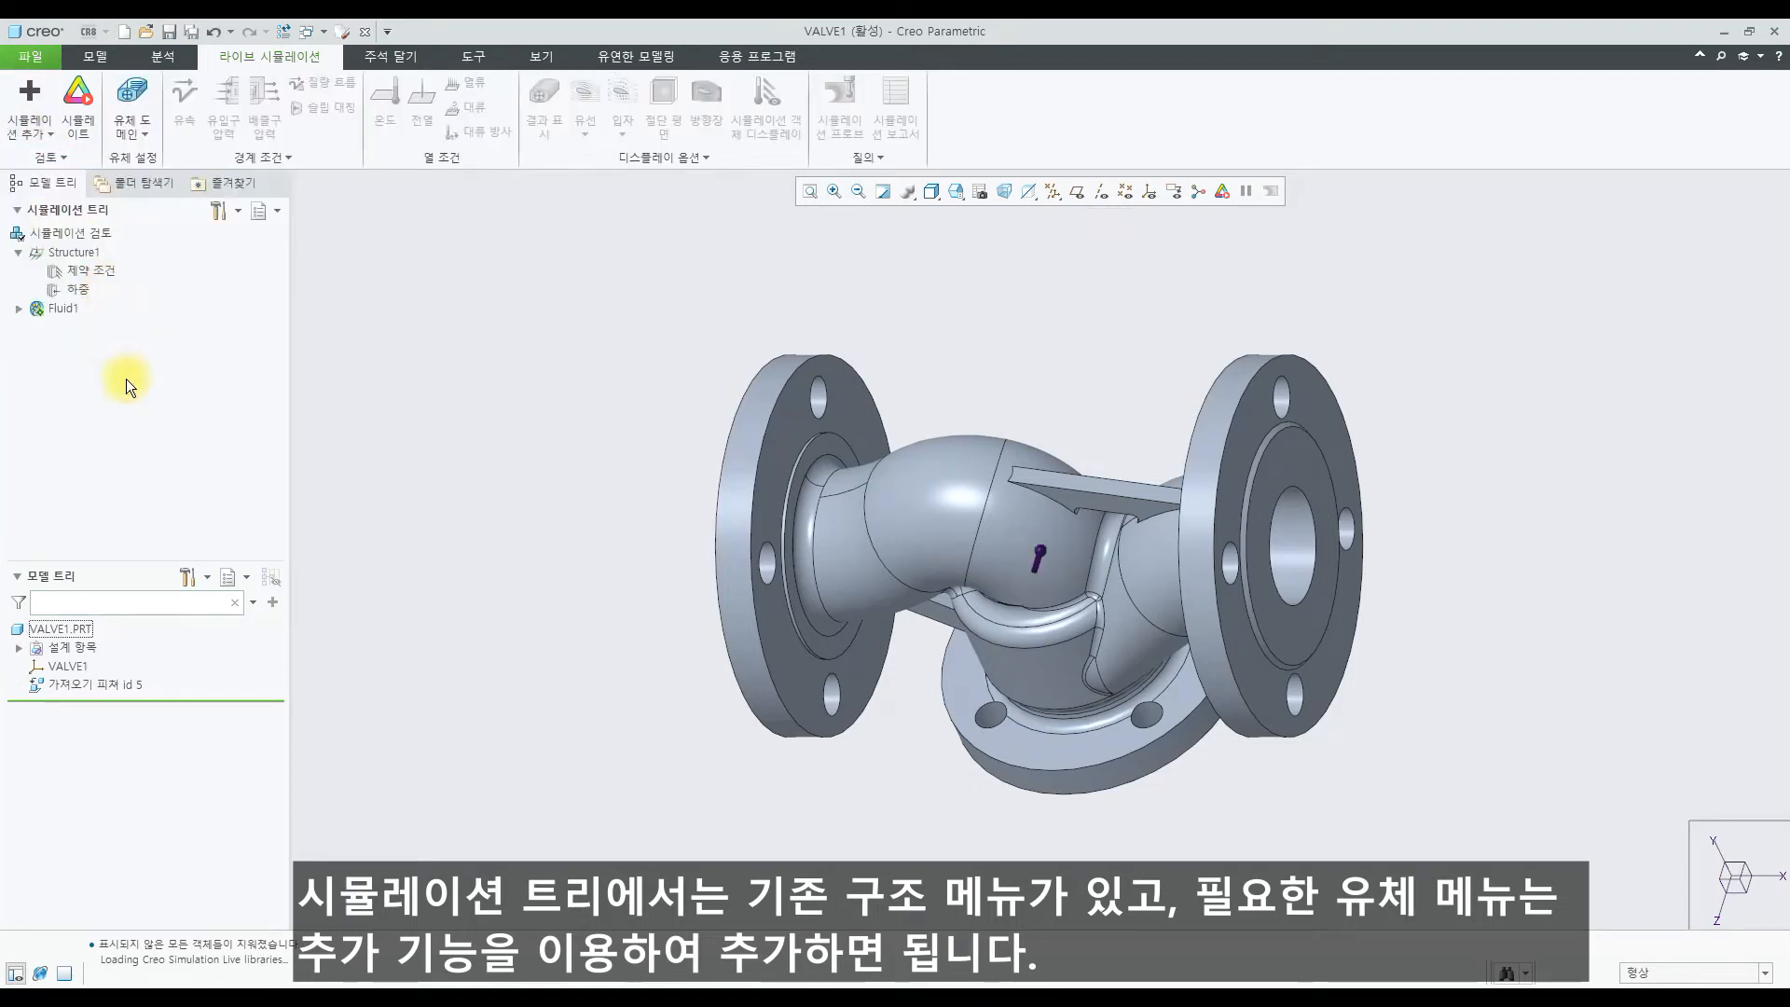
{"action": "left_click", "coordinate": [18, 308]}
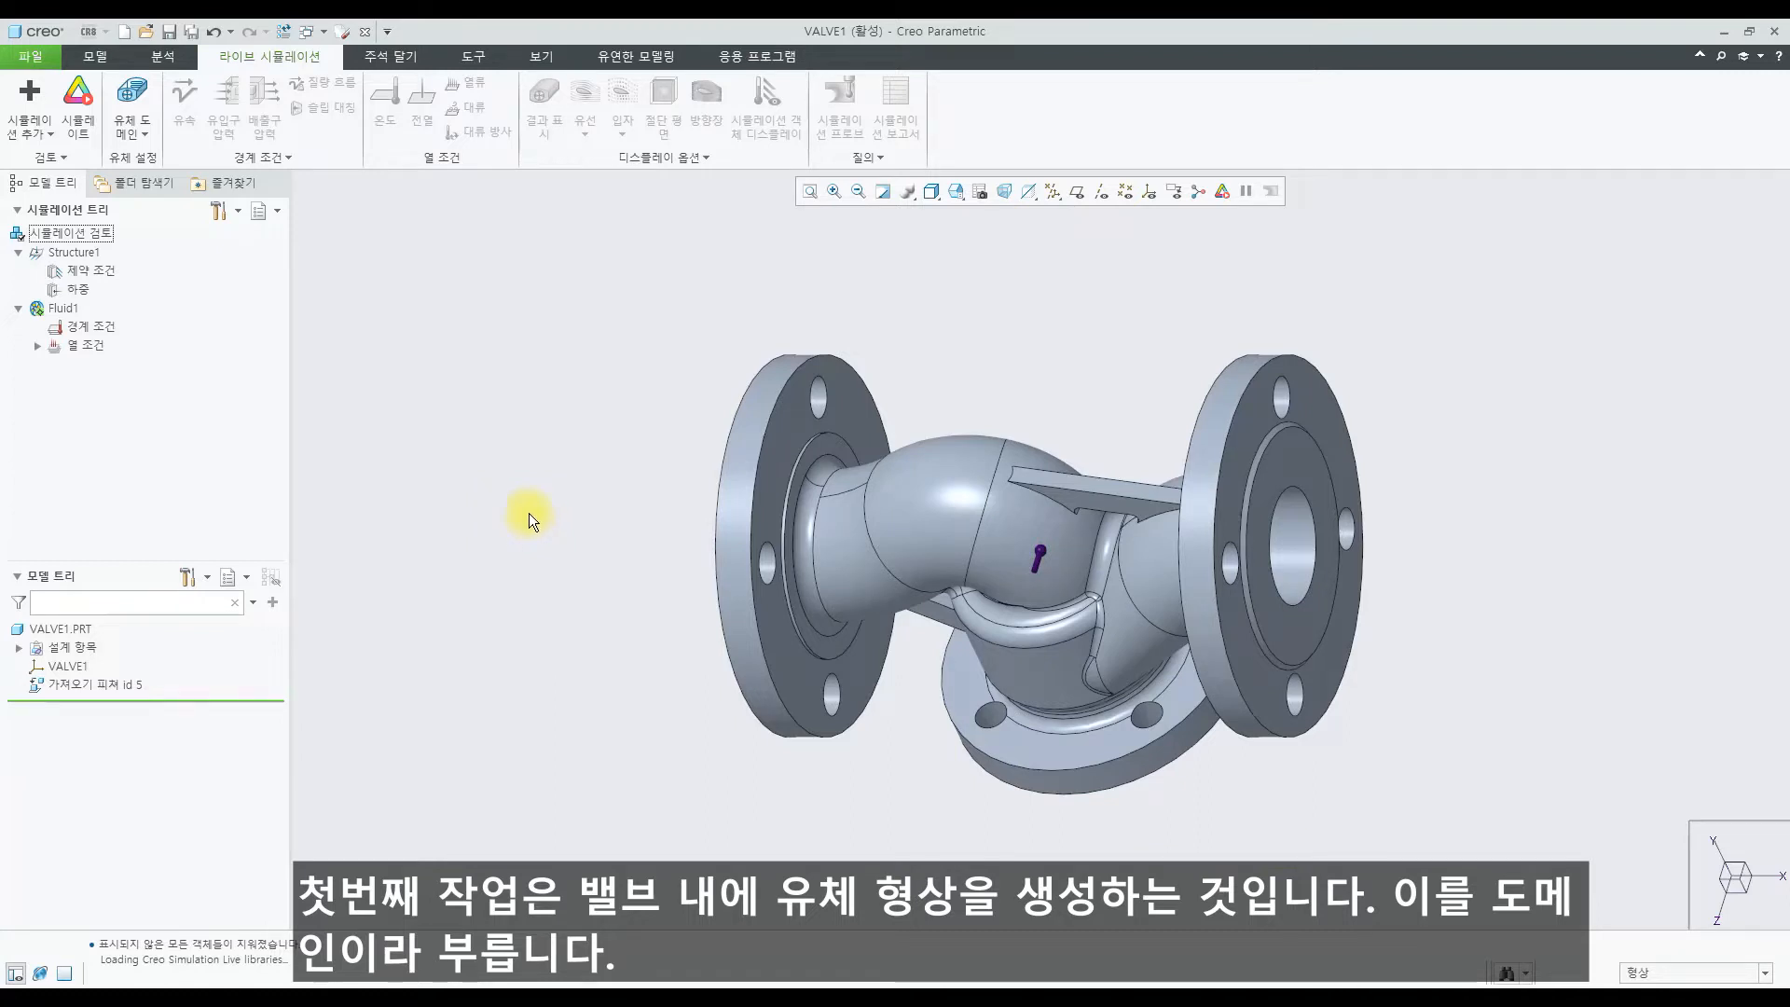
Step: Create an internal volume fluid domain bounded by the raised faces of both end flanges and the bottom flange, with an inner wall as seed surface
{"action": "scroll", "coordinate": [527, 509], "scroll_direction": "down", "scroll_amount": 1}
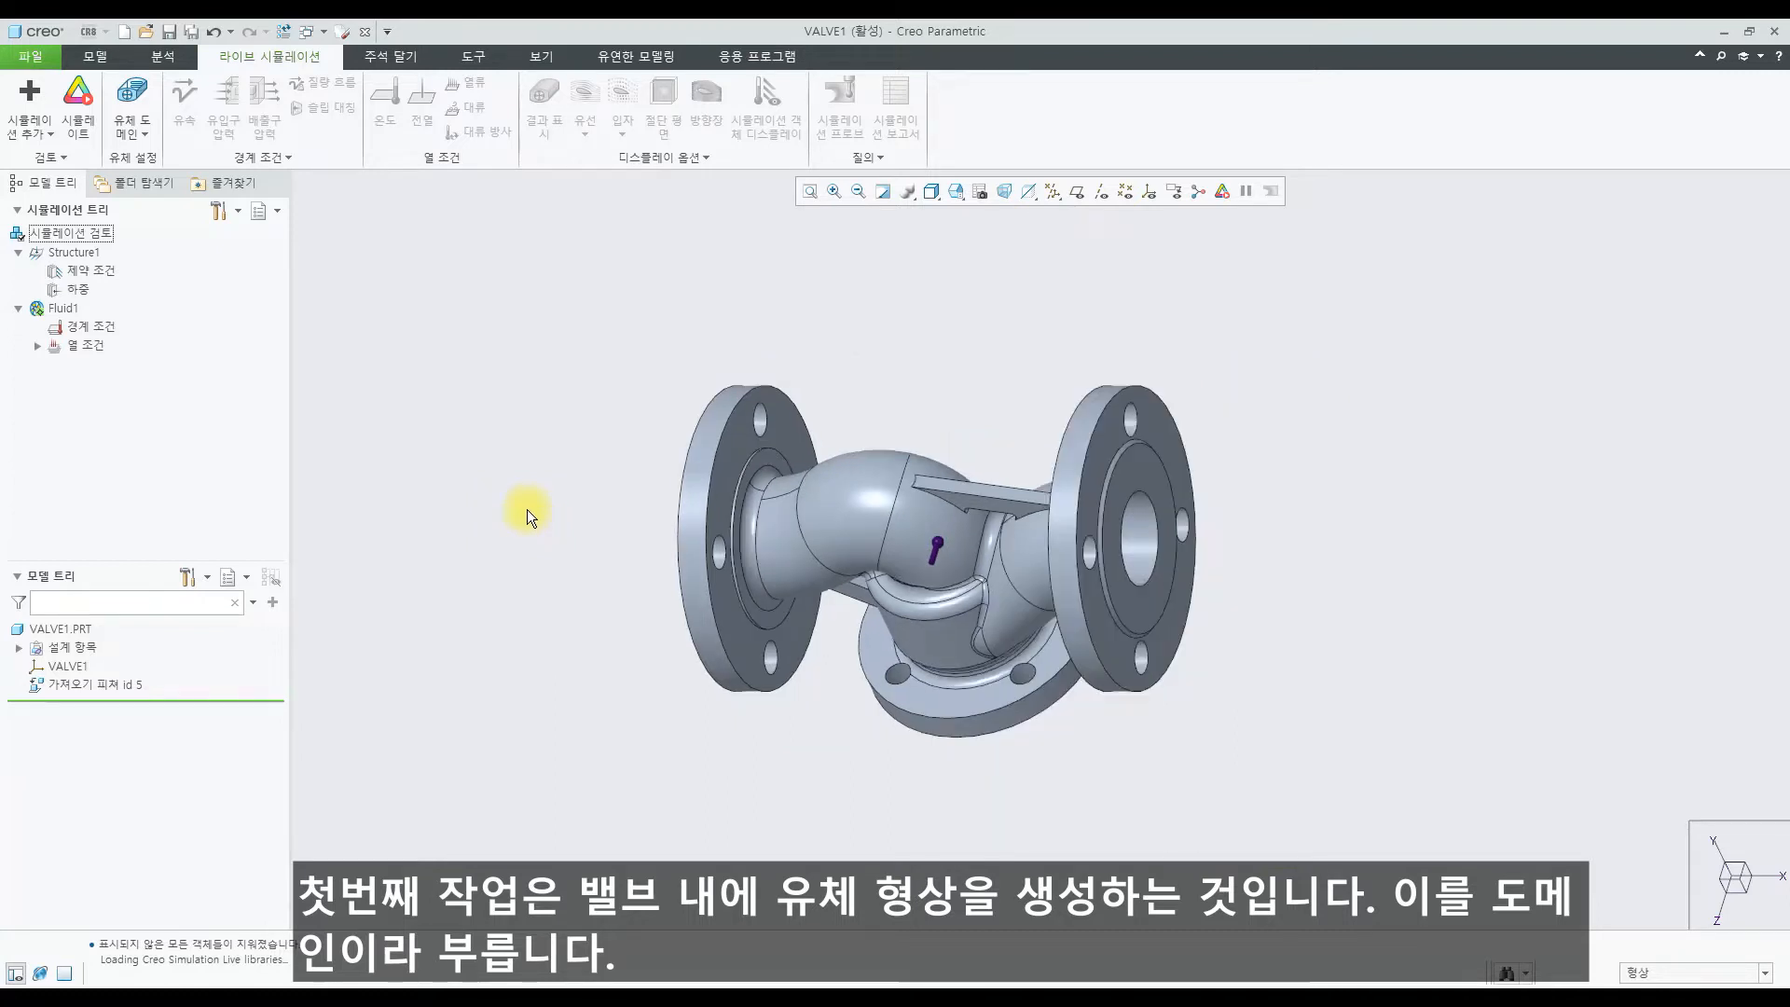
{"action": "left_click", "coordinate": [131, 117]}
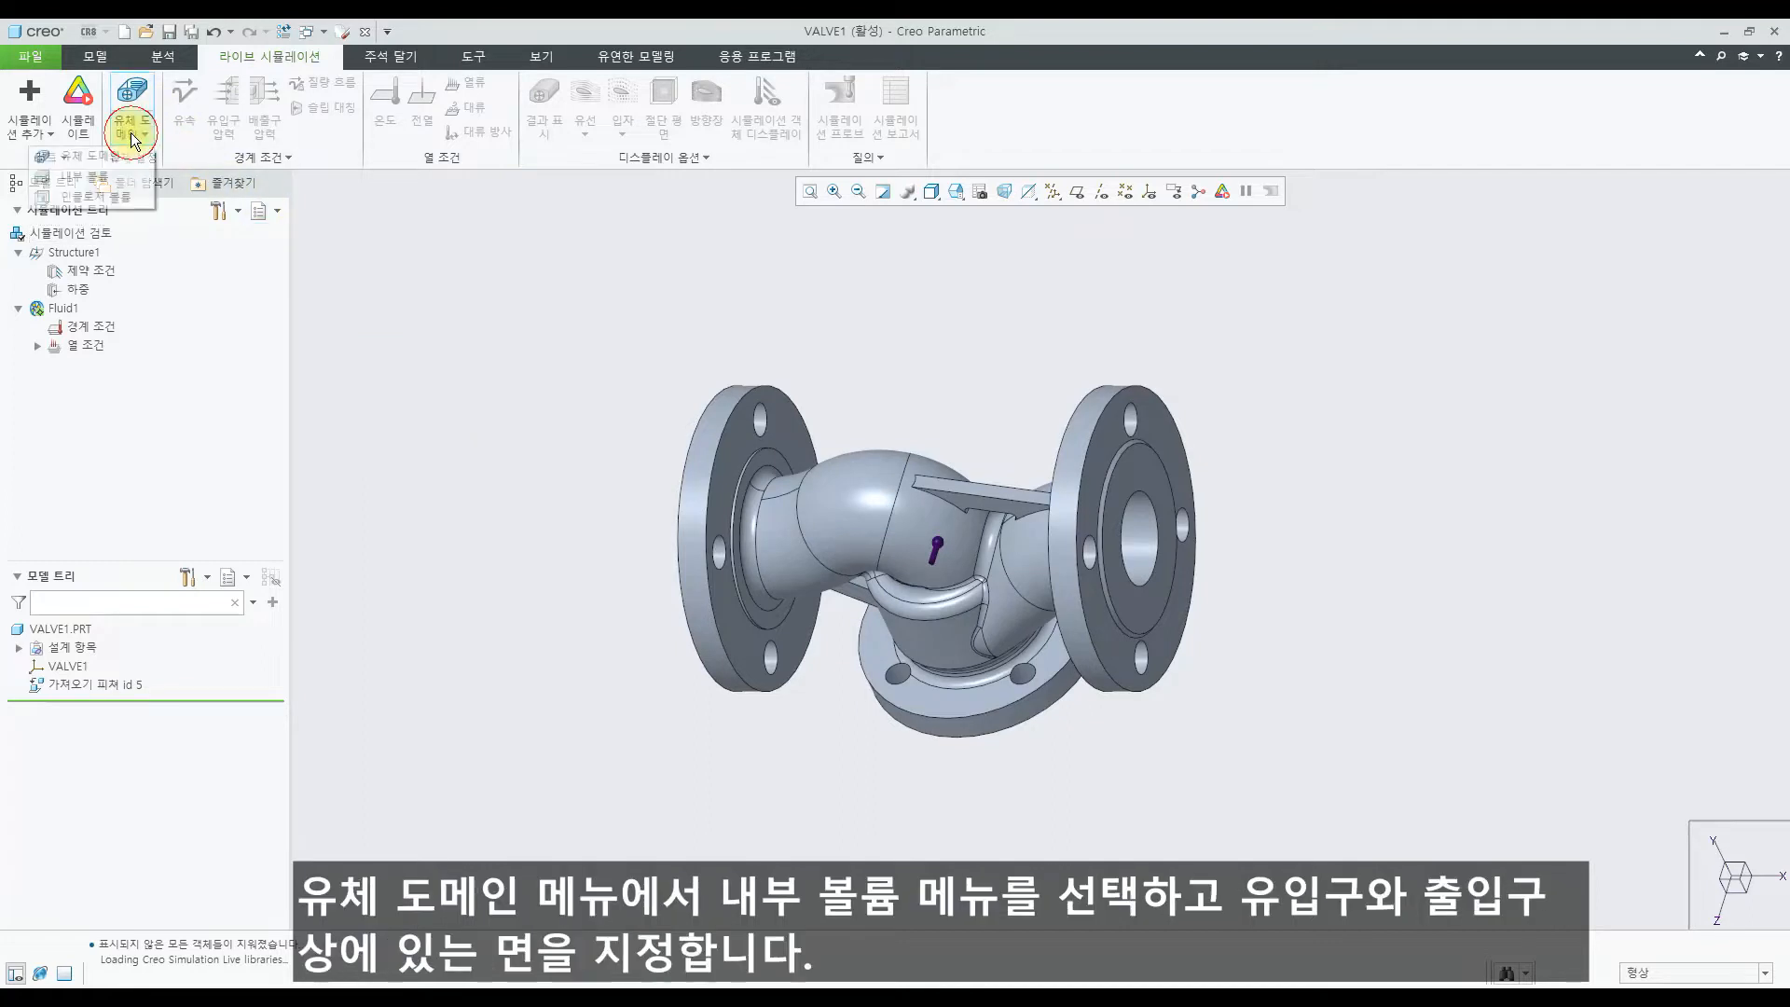
{"action": "left_click", "coordinate": [108, 181]}
{"action": "middle_click_drag", "start_coordinate": [832, 780], "coordinate": [887, 760]}
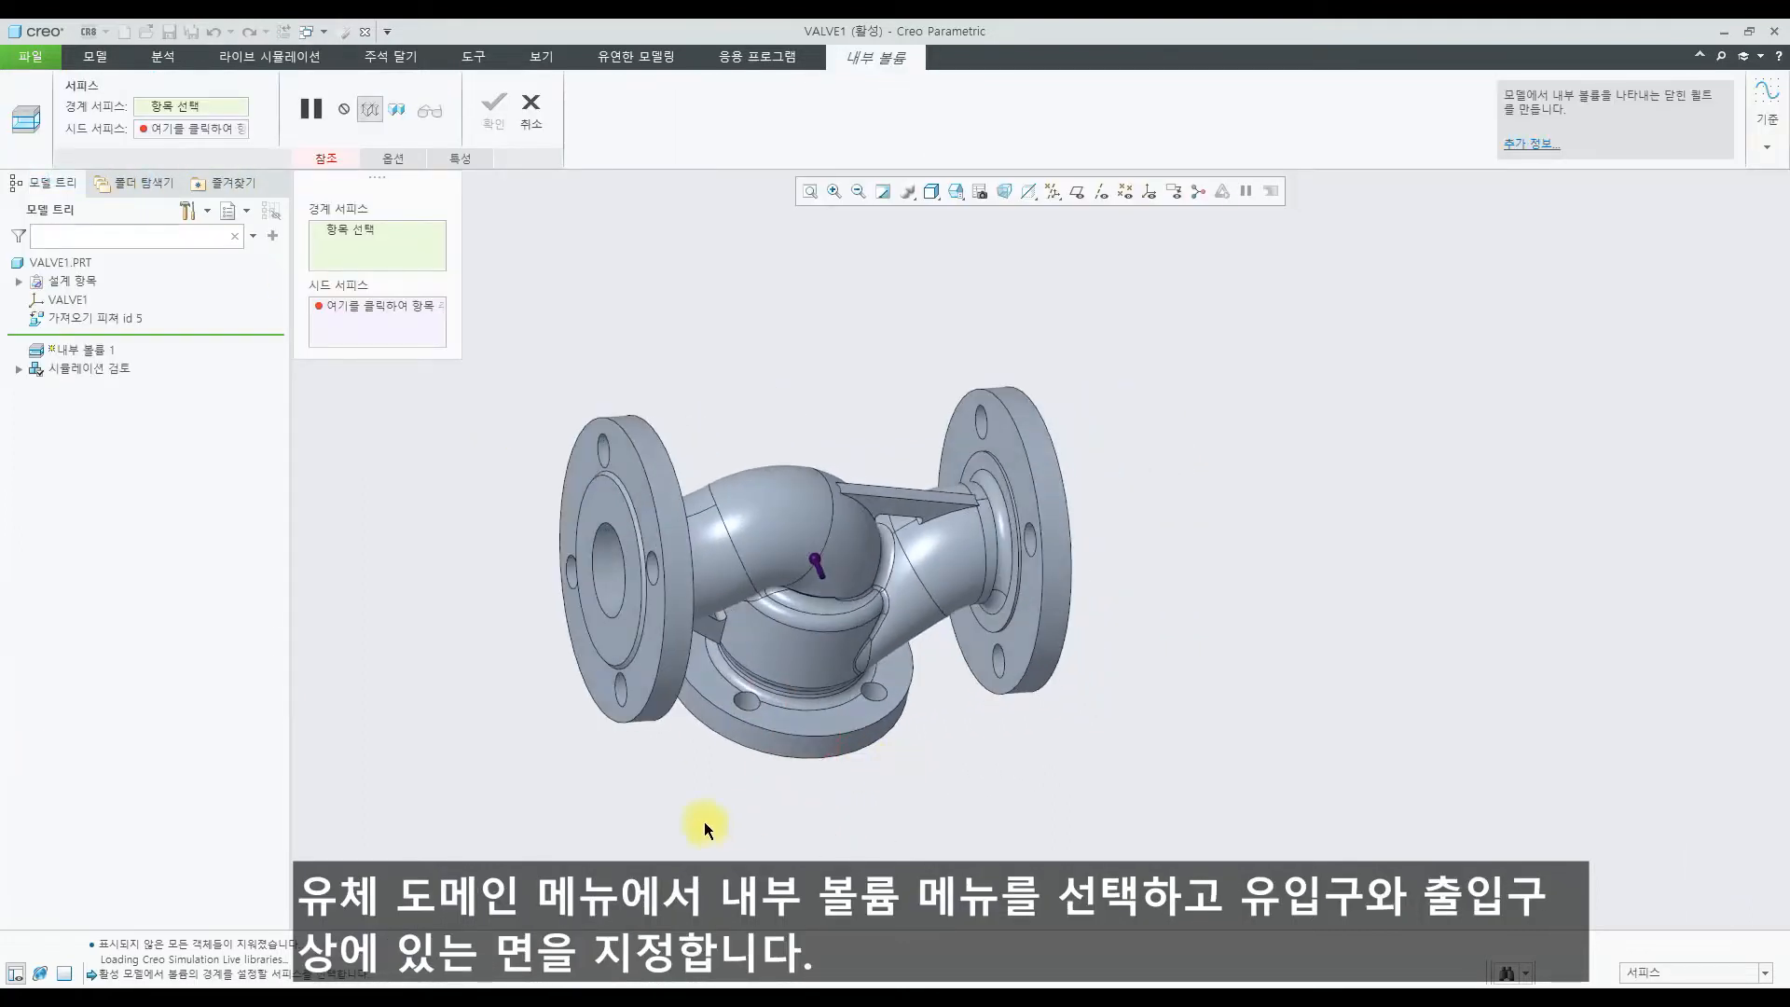
{"action": "left_click", "coordinate": [617, 636]}
{"action": "middle_click_drag", "start_coordinate": [758, 745], "coordinate": [750, 798]}
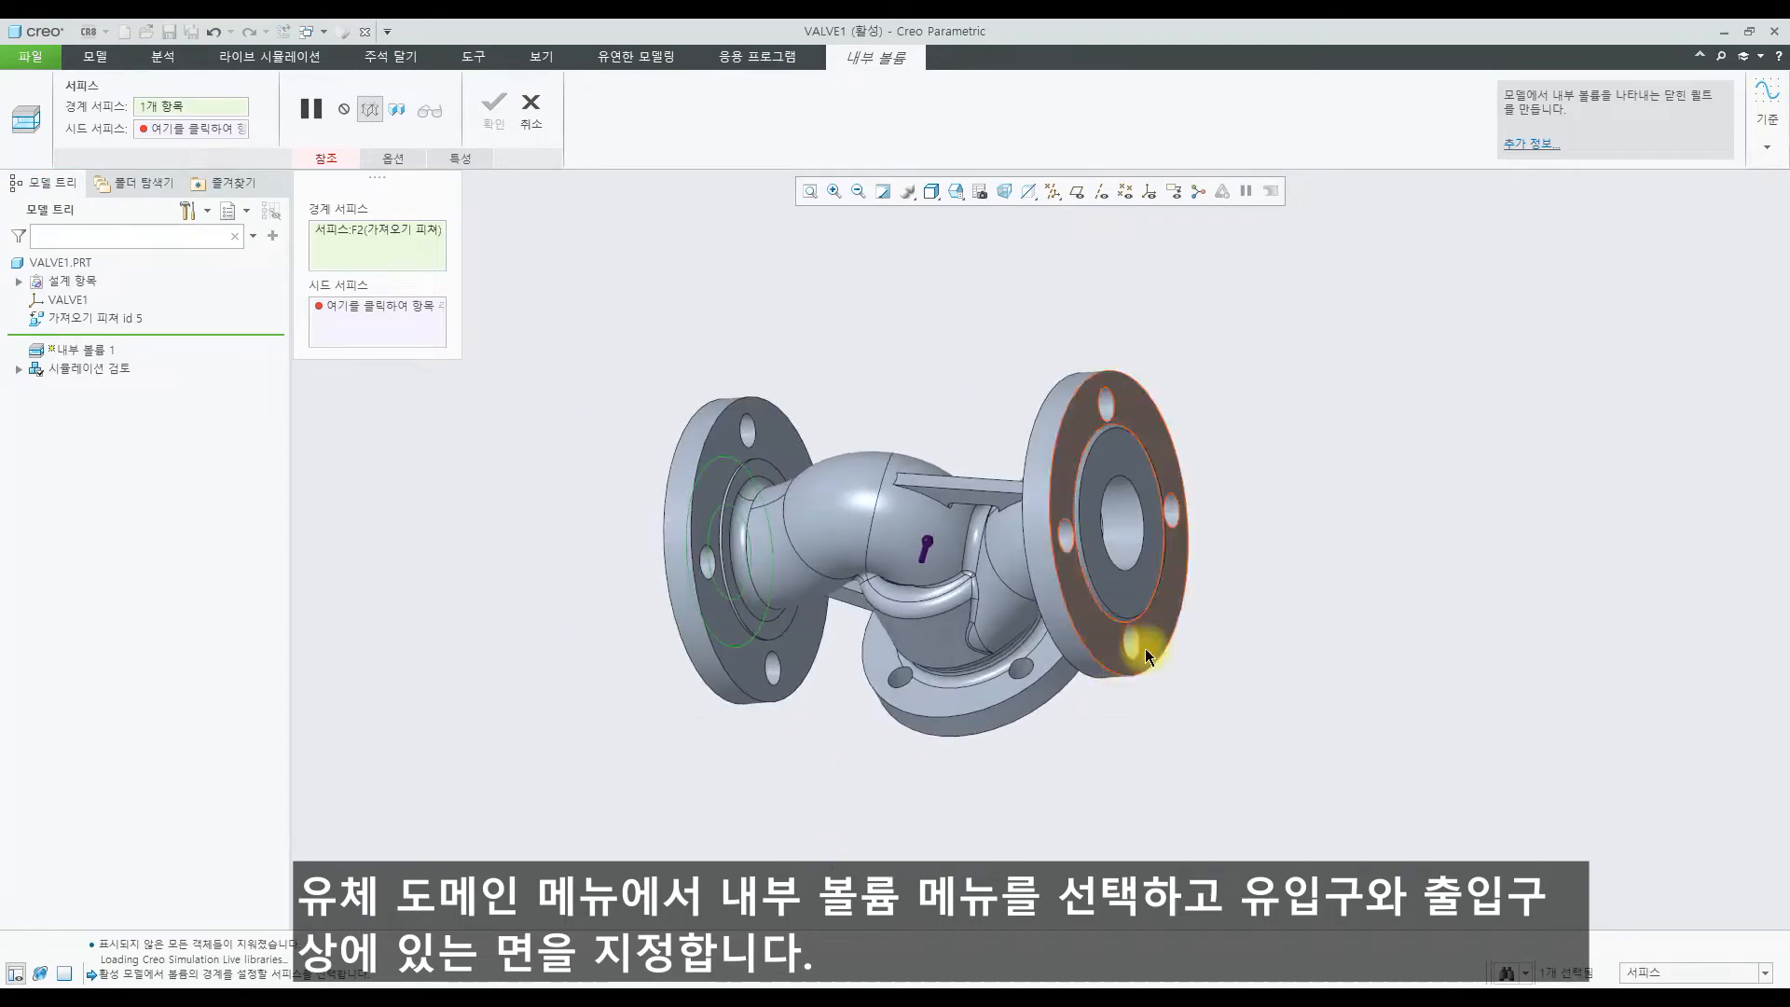
{"action": "left_click", "coordinate": [1142, 607]}
{"action": "middle_click_drag", "start_coordinate": [953, 759], "coordinate": [1071, 690]}
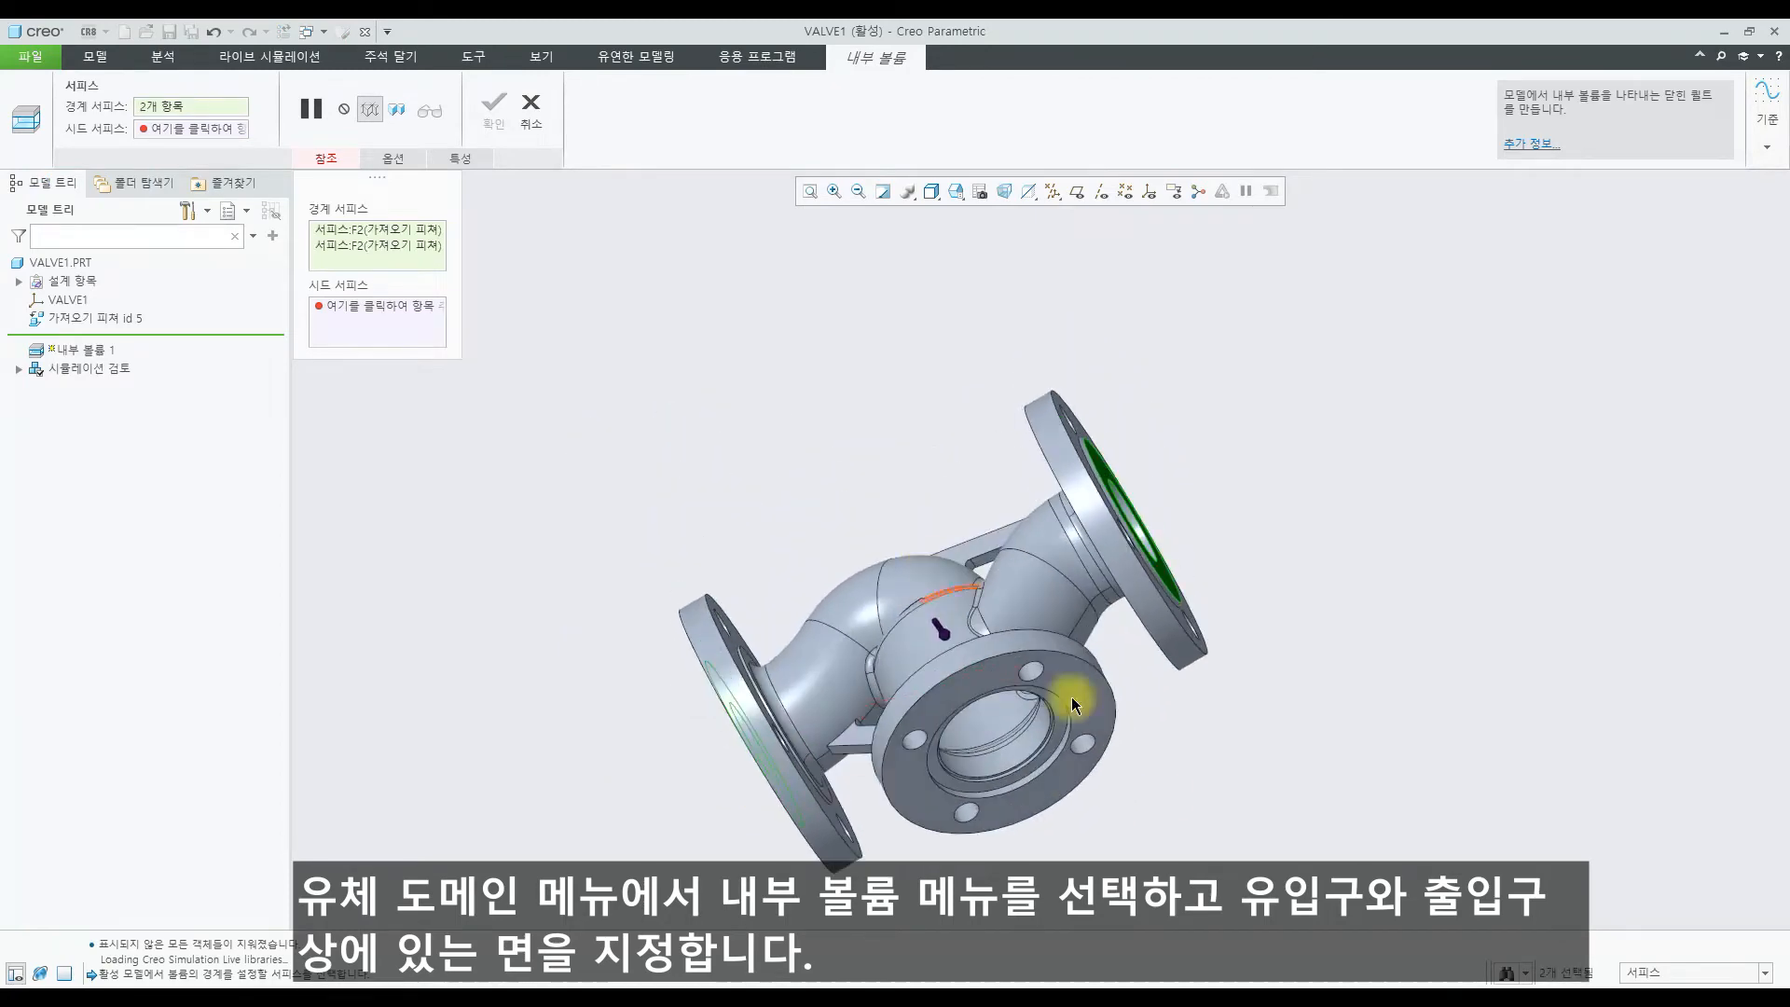
{"action": "scroll", "coordinate": [1099, 779], "scroll_direction": "down", "scroll_amount": 3}
{"action": "left_click", "coordinate": [997, 673], "text": "ctrl"}
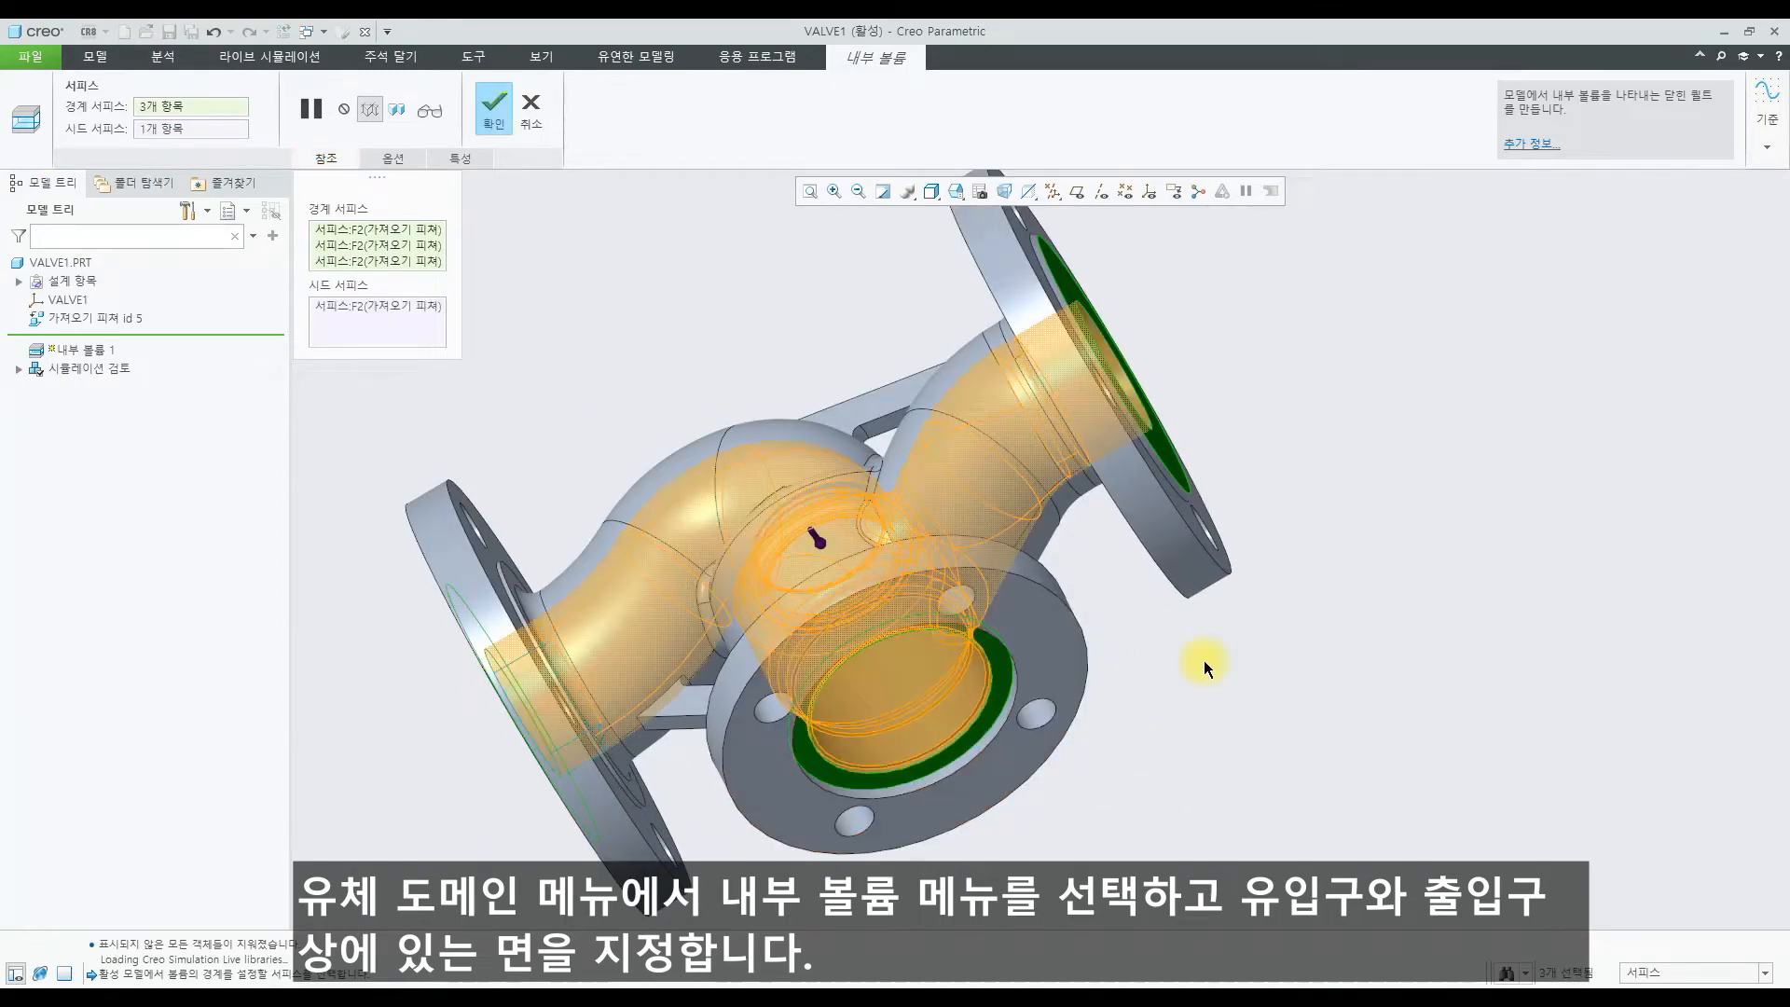
{"action": "middle_click_drag", "start_coordinate": [1204, 660], "coordinate": [517, 512]}
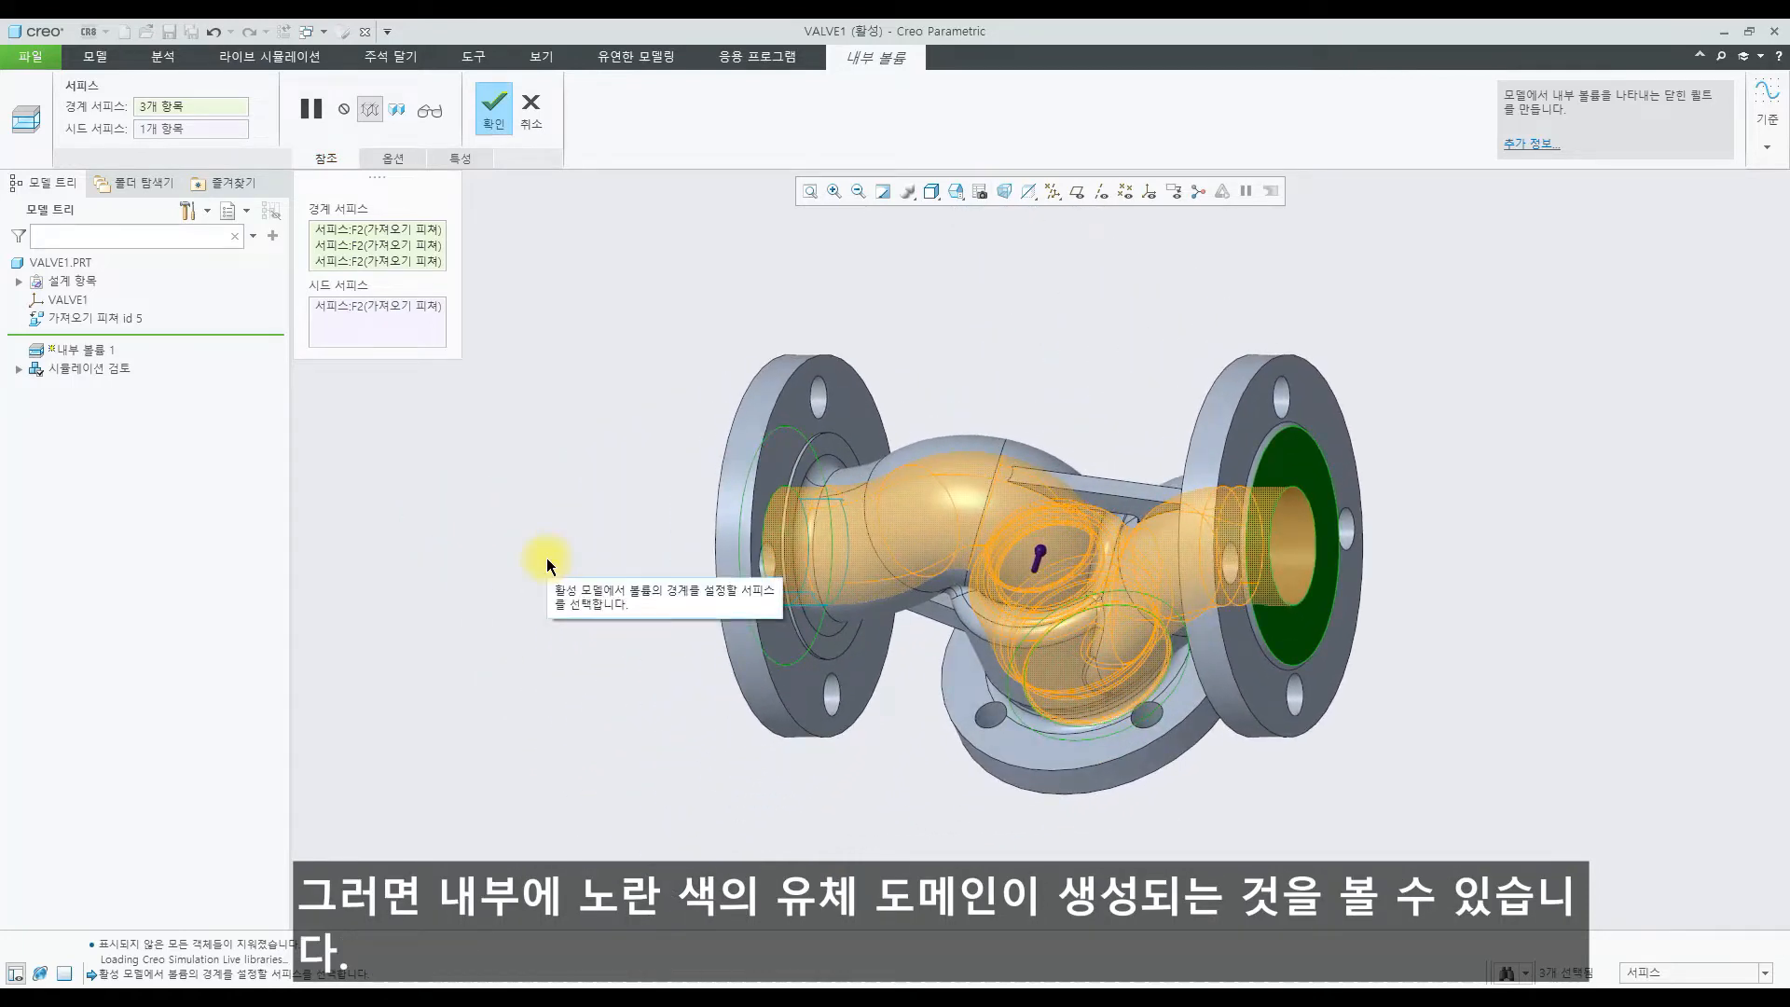
{"action": "left_click", "coordinate": [494, 117]}
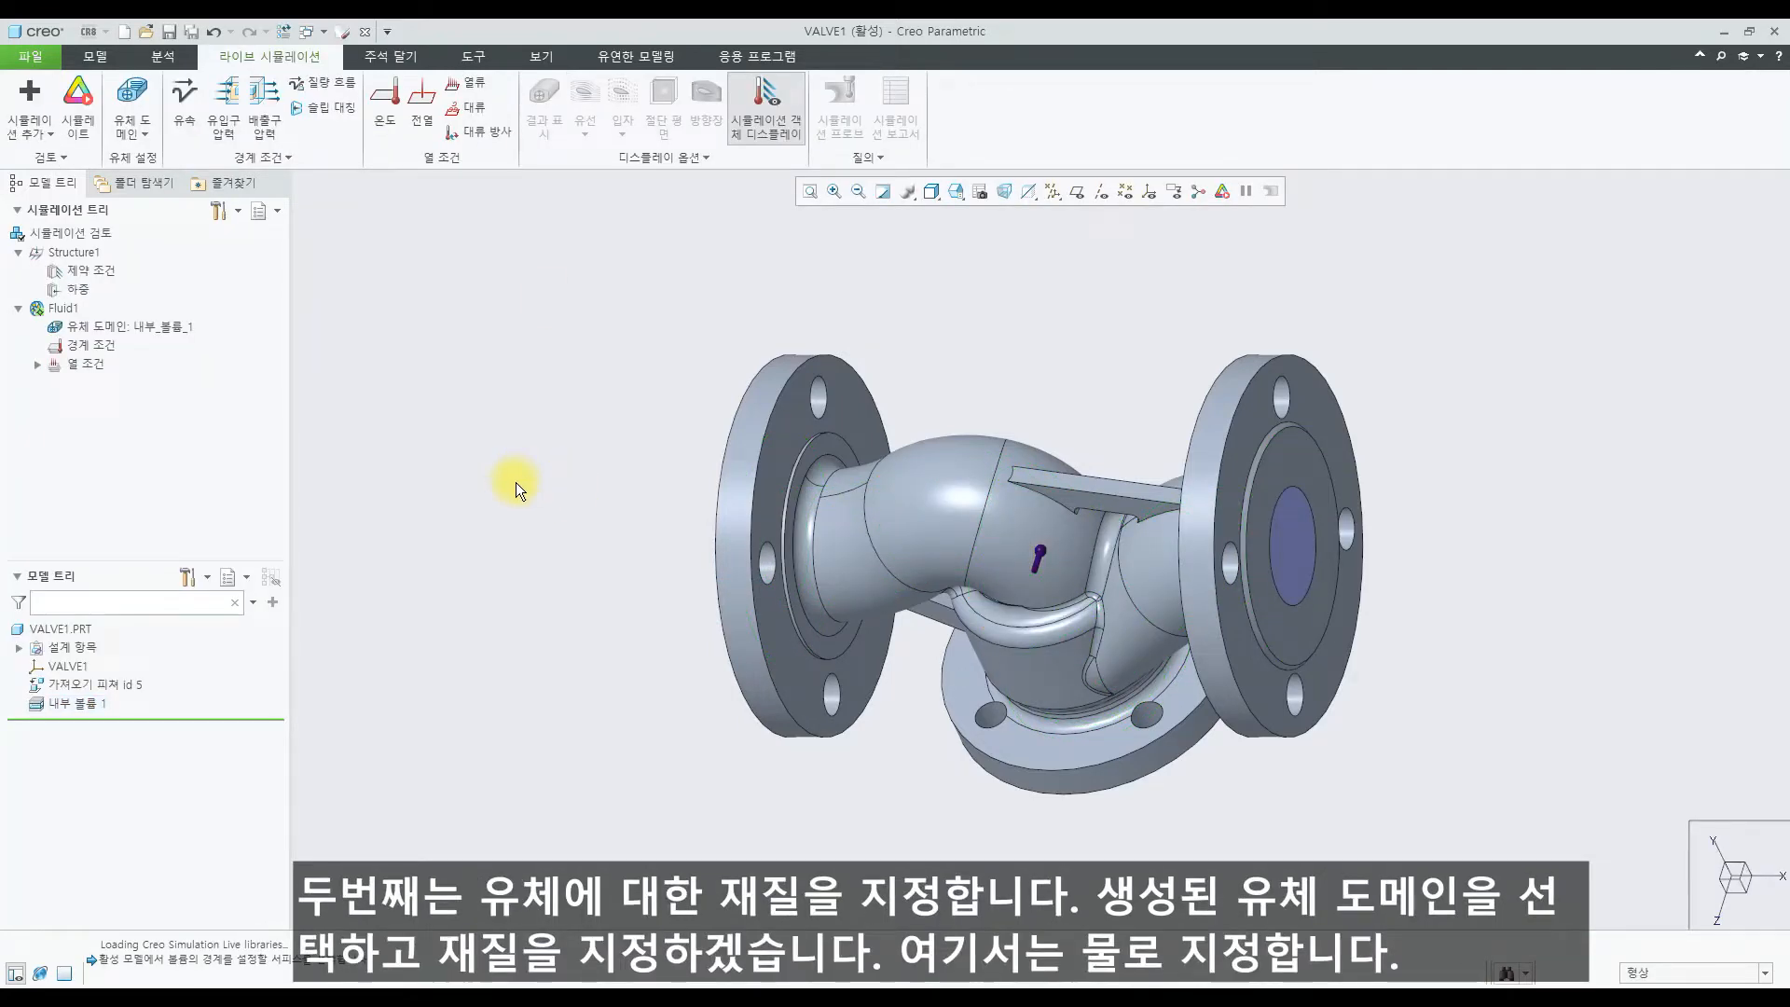
Step: Assign the material water.mtl to the internal volume fluid domain
{"action": "right_click", "coordinate": [166, 326]}
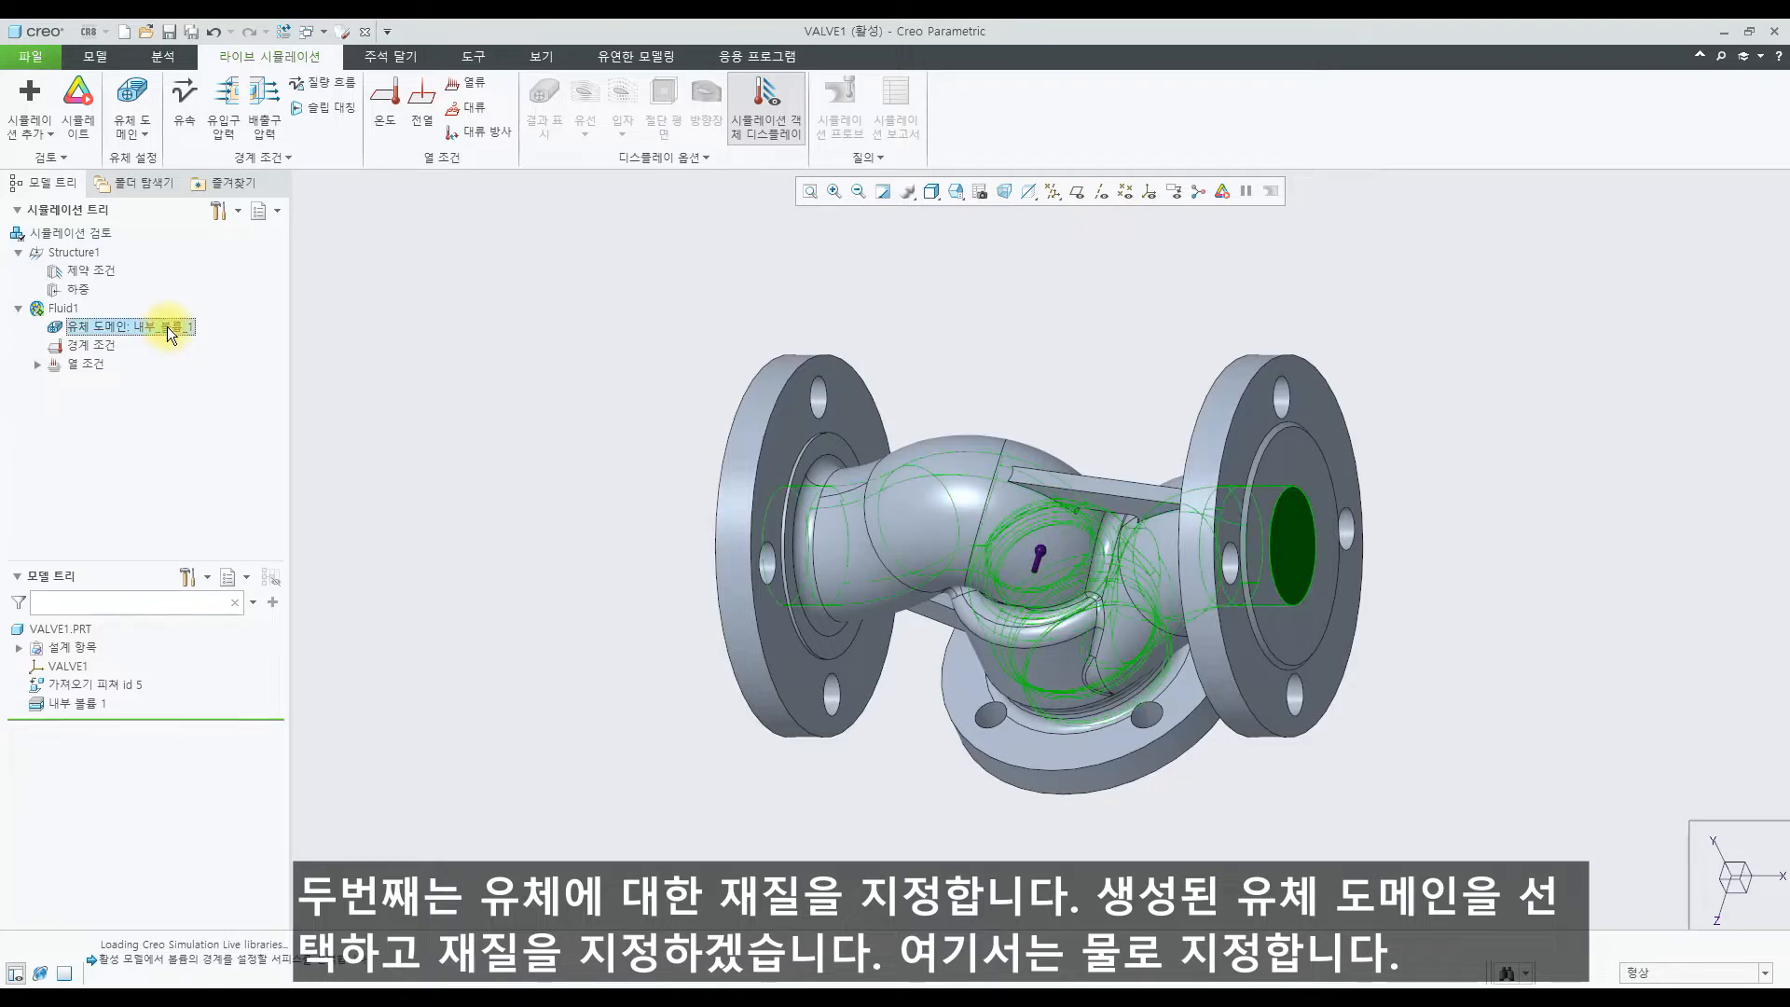
{"action": "left_click", "coordinate": [103, 336]}
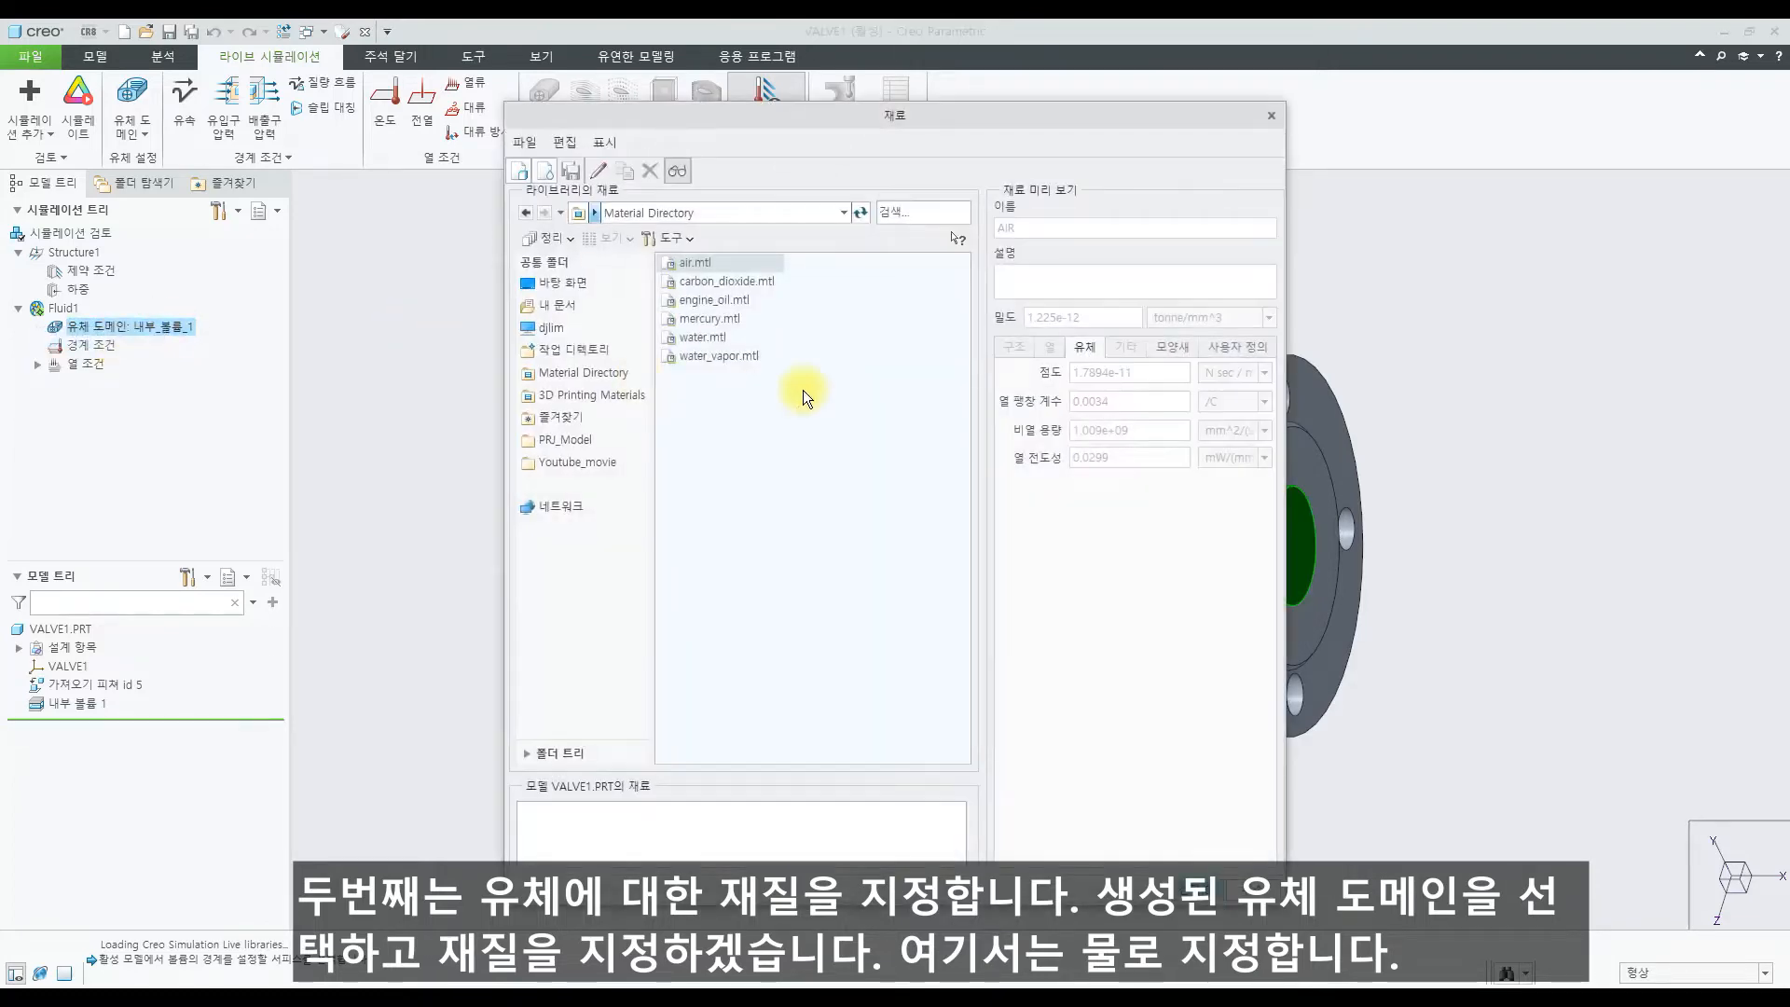
{"action": "double_click", "coordinate": [706, 339]}
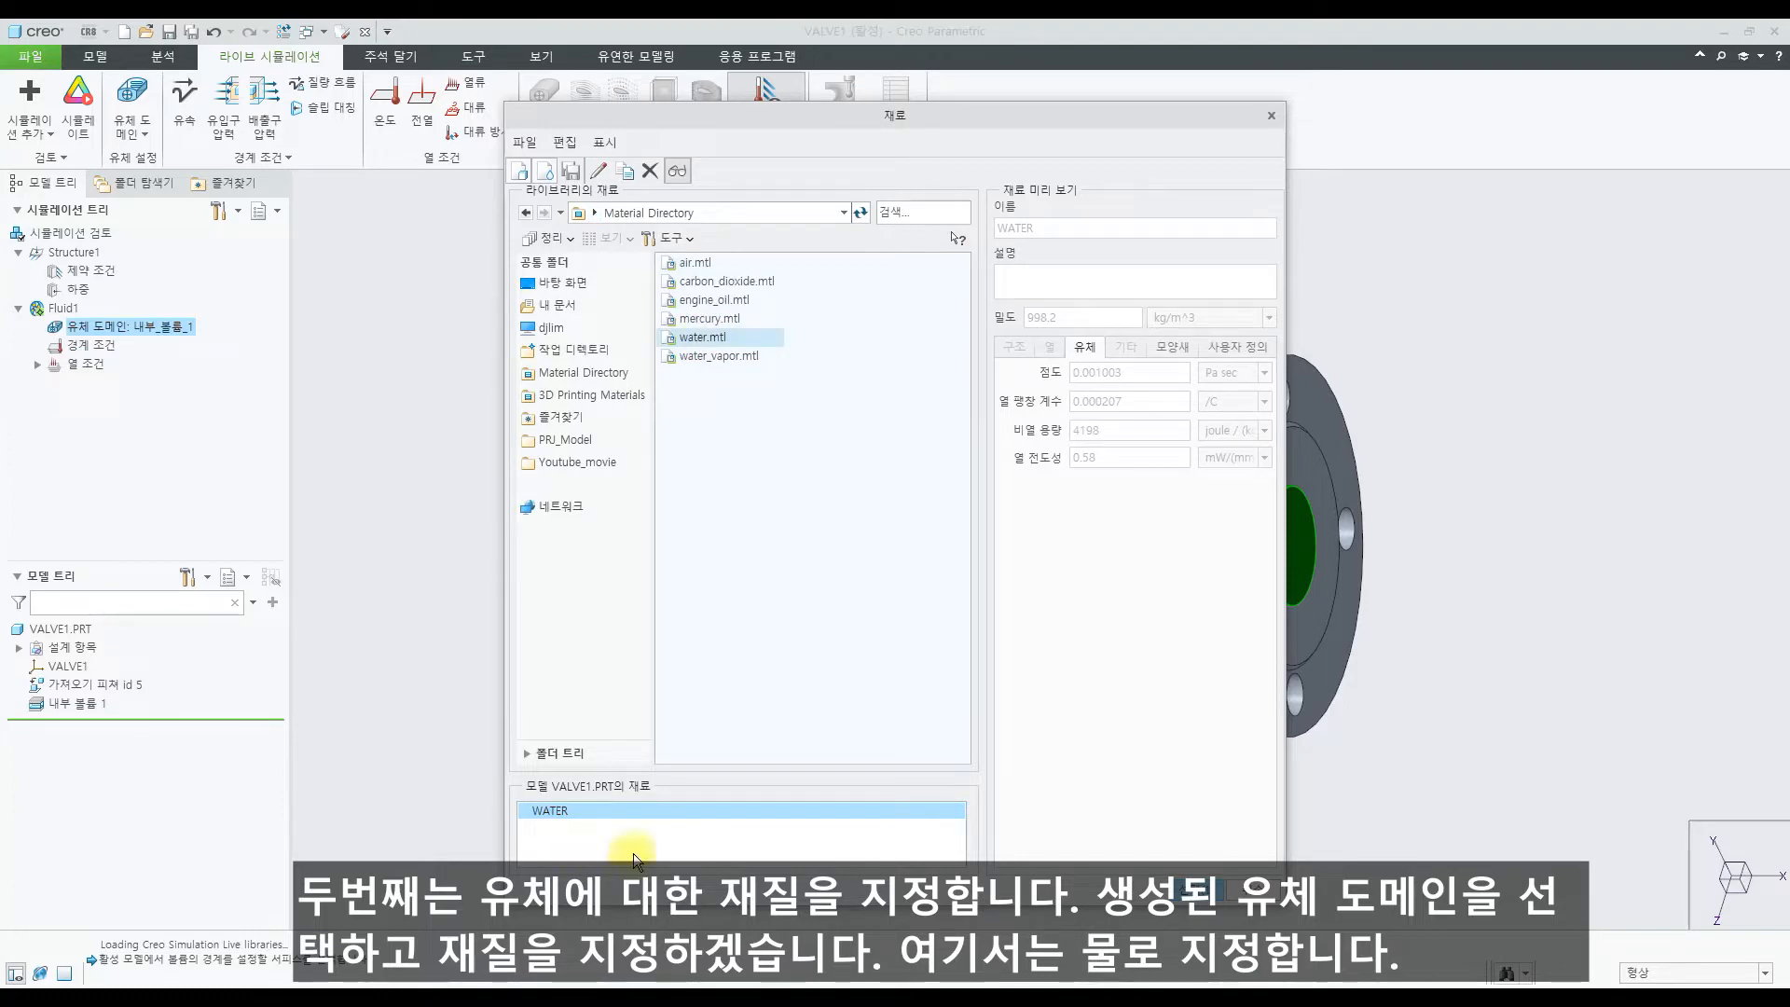
{"action": "left_click", "coordinate": [1196, 897]}
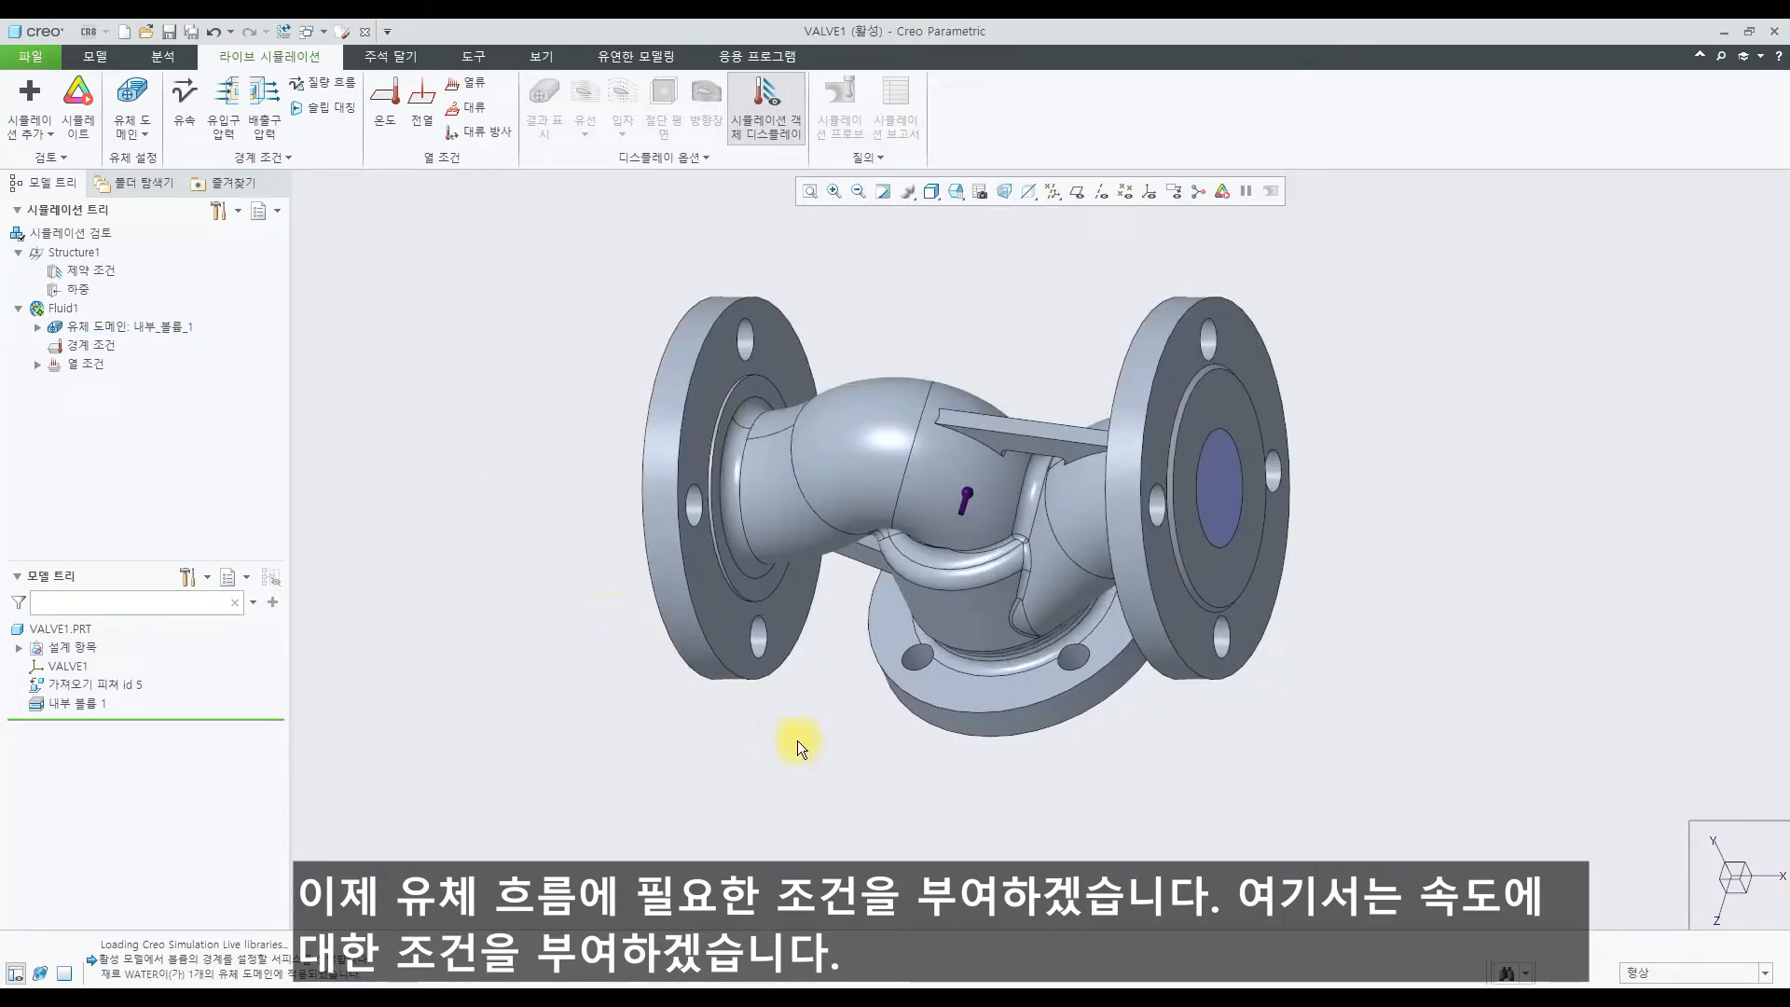
Step: Apply a flow velocity by directional components to the left inlet's fluid face, with X set to 25 m/sec
{"action": "left_click", "coordinate": [185, 124]}
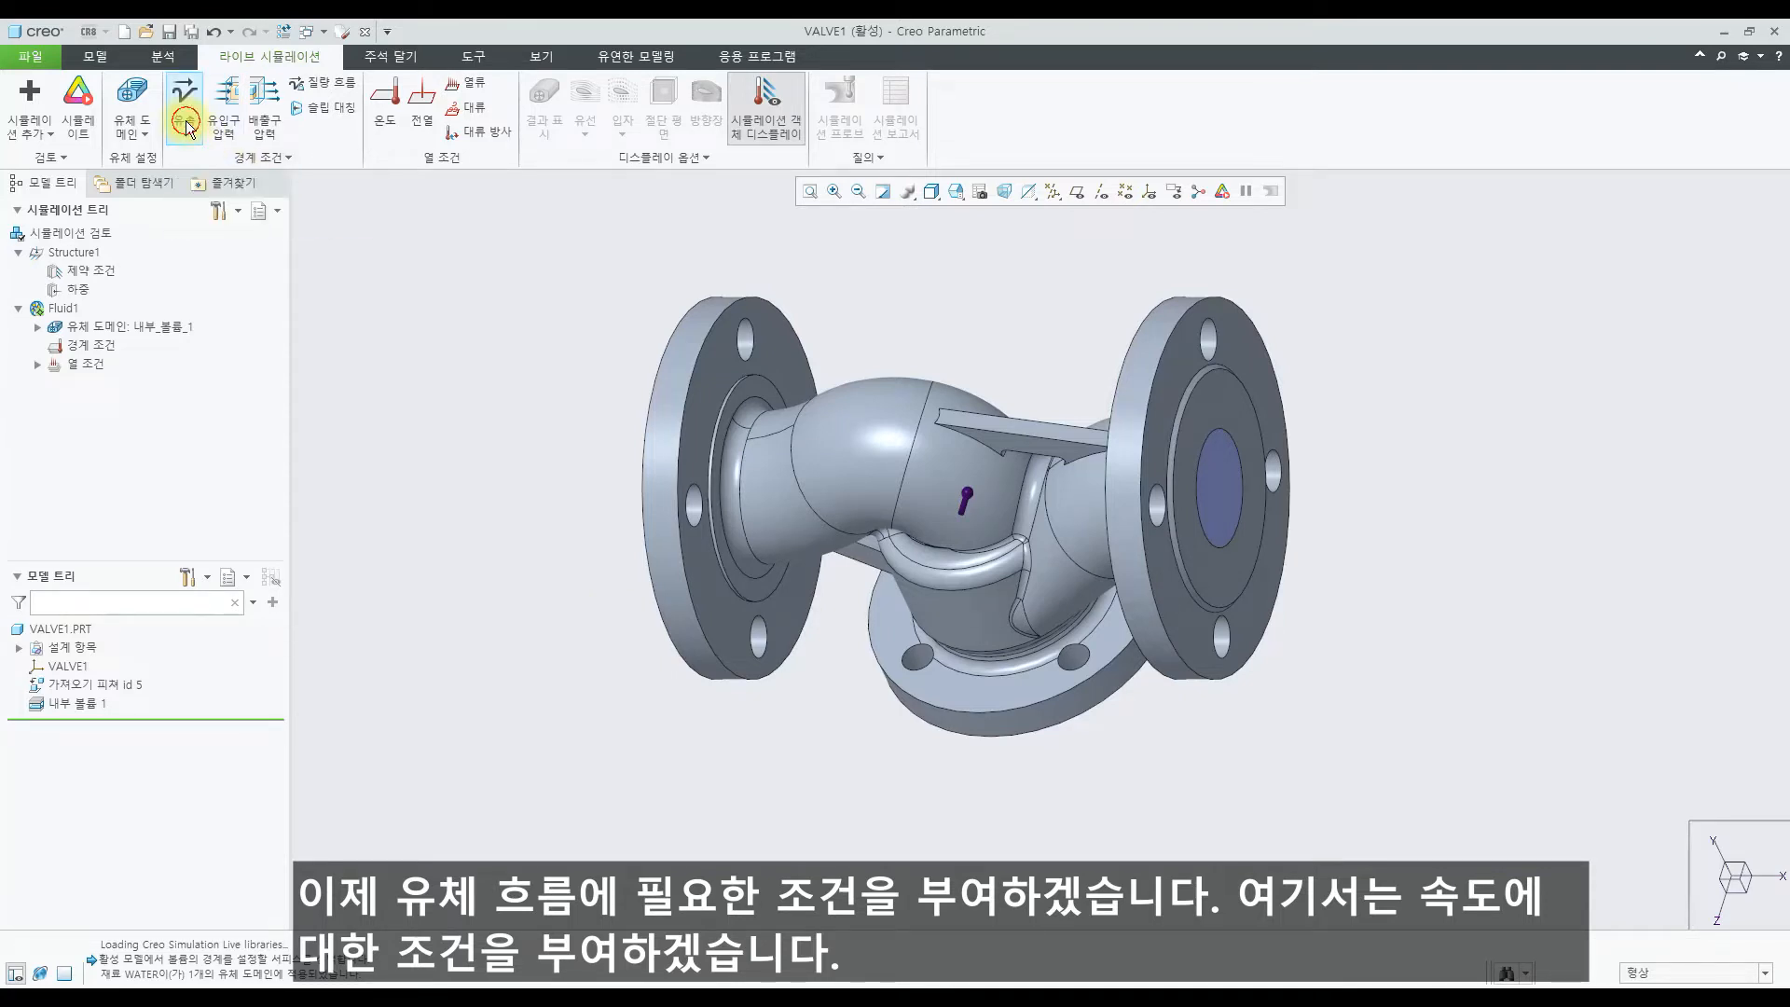
{"action": "middle_click_drag", "start_coordinate": [788, 751], "coordinate": [795, 743]}
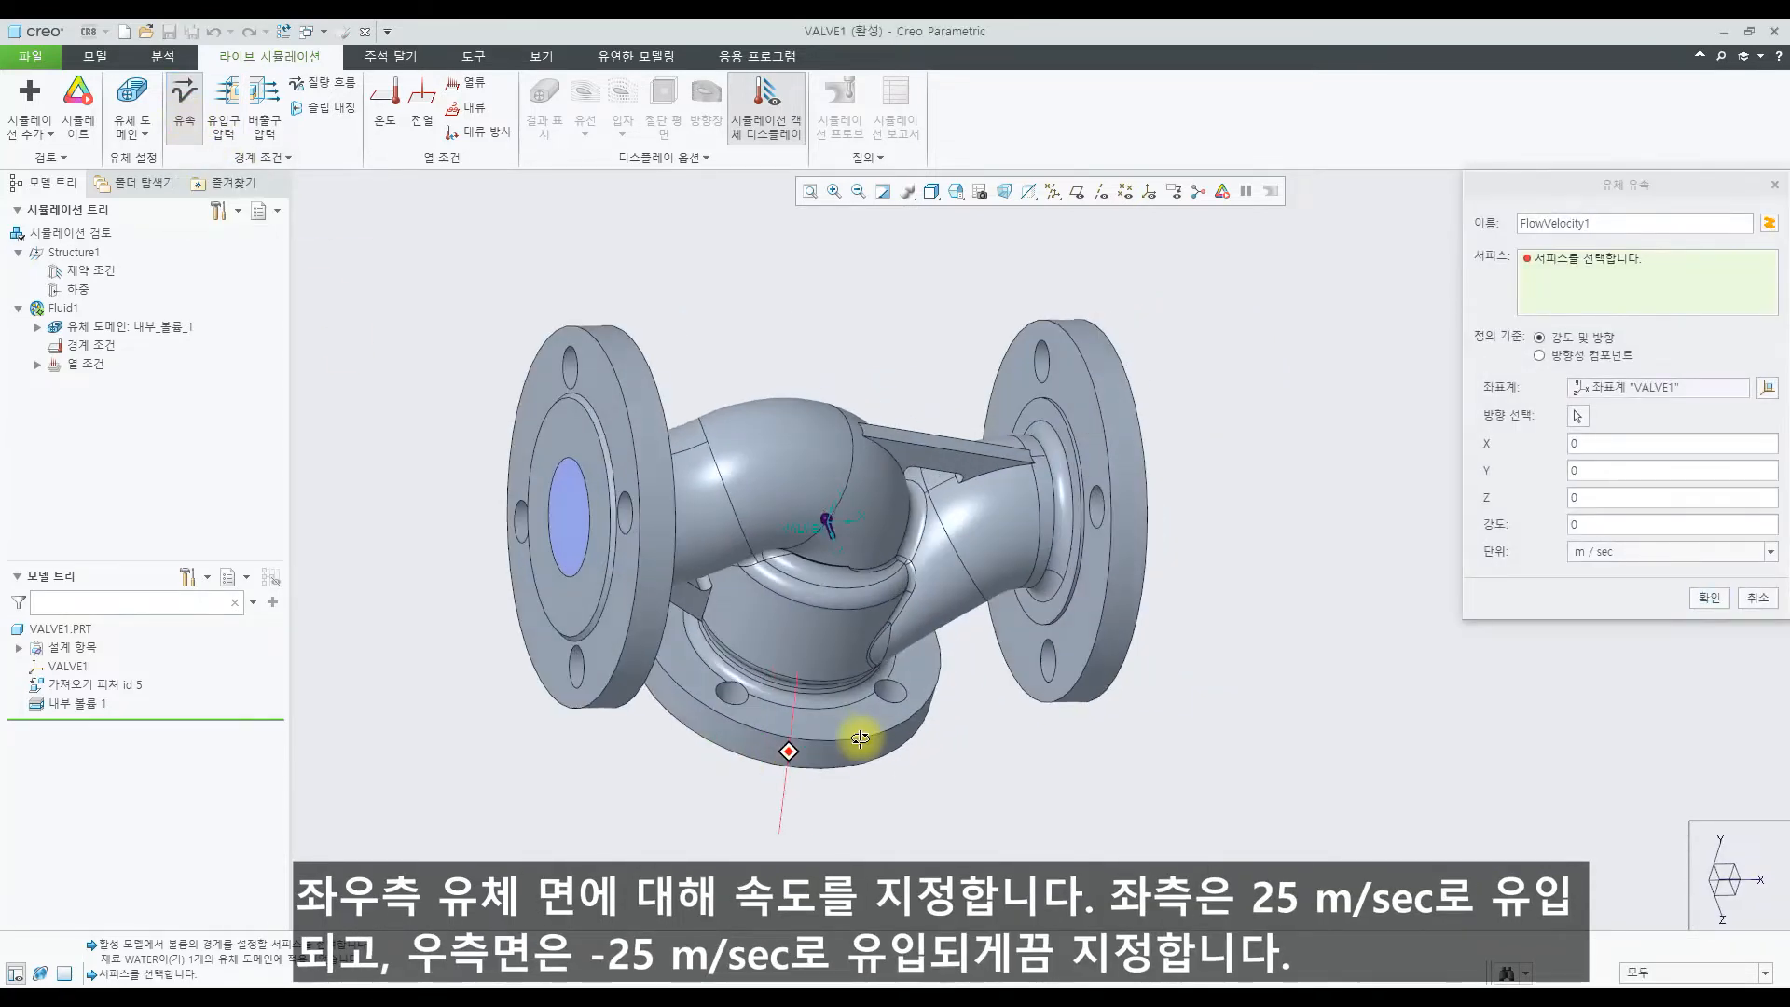
{"action": "left_click", "coordinate": [527, 429]}
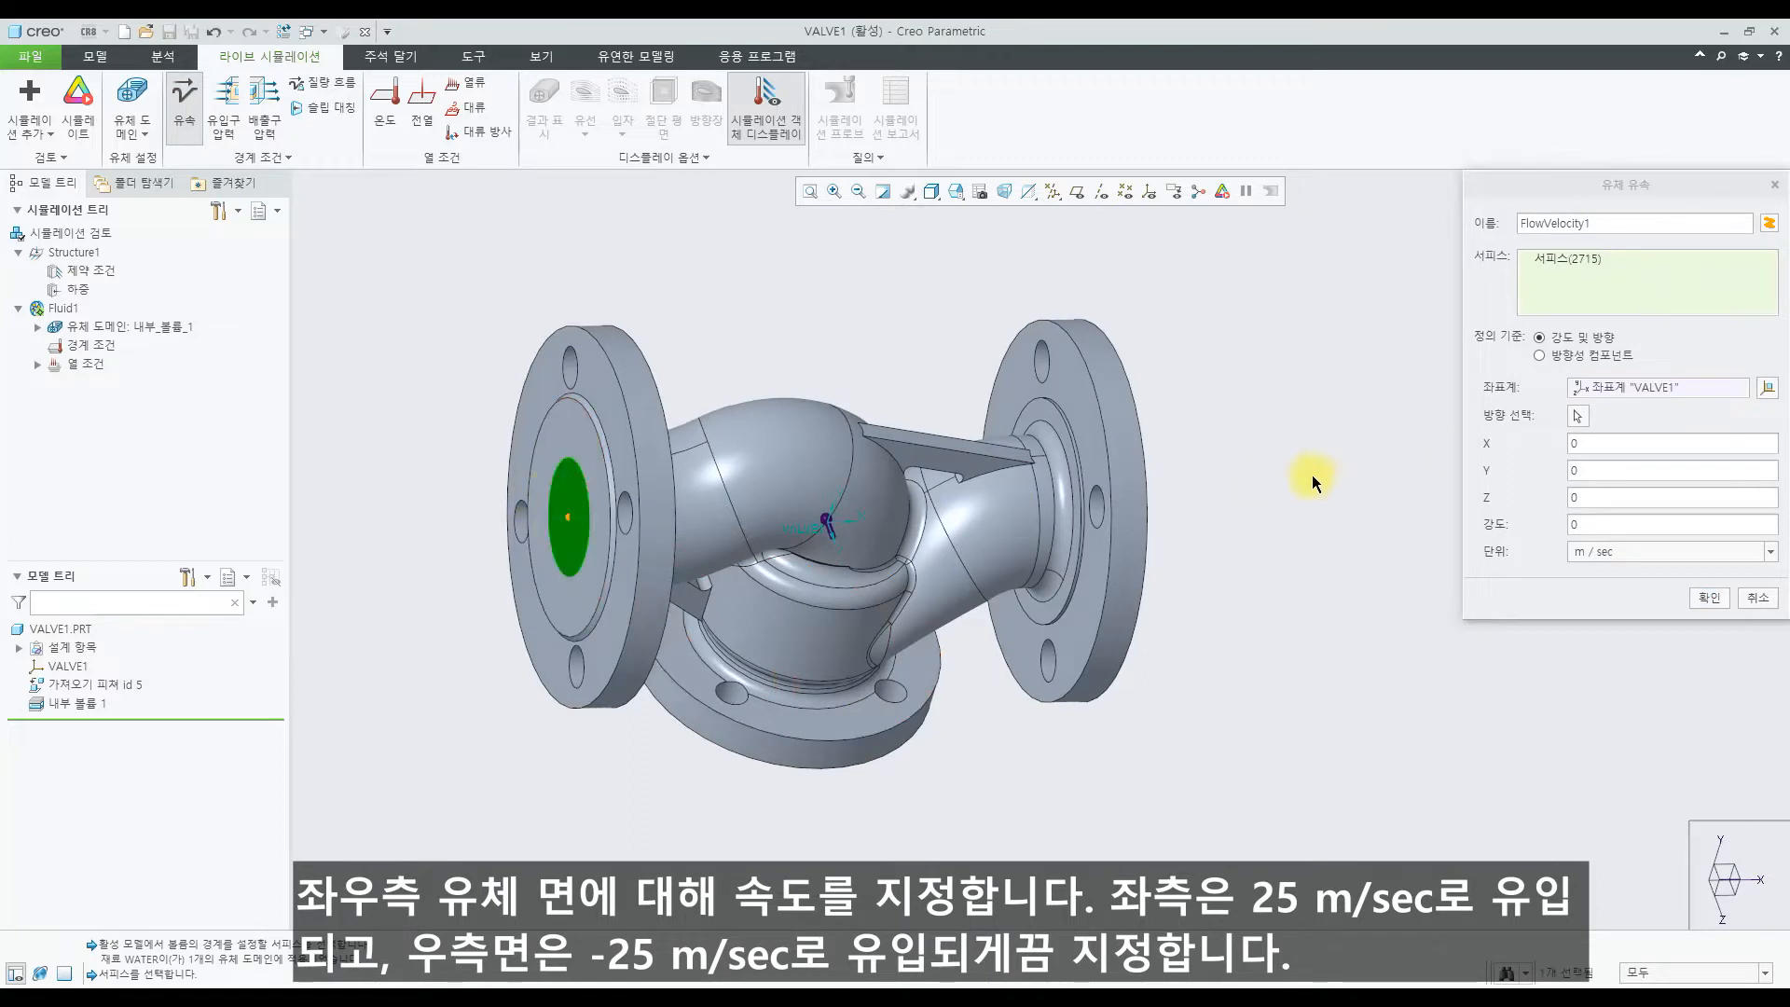
{"action": "left_click", "coordinate": [1538, 356]}
{"action": "type", "text": "25"}
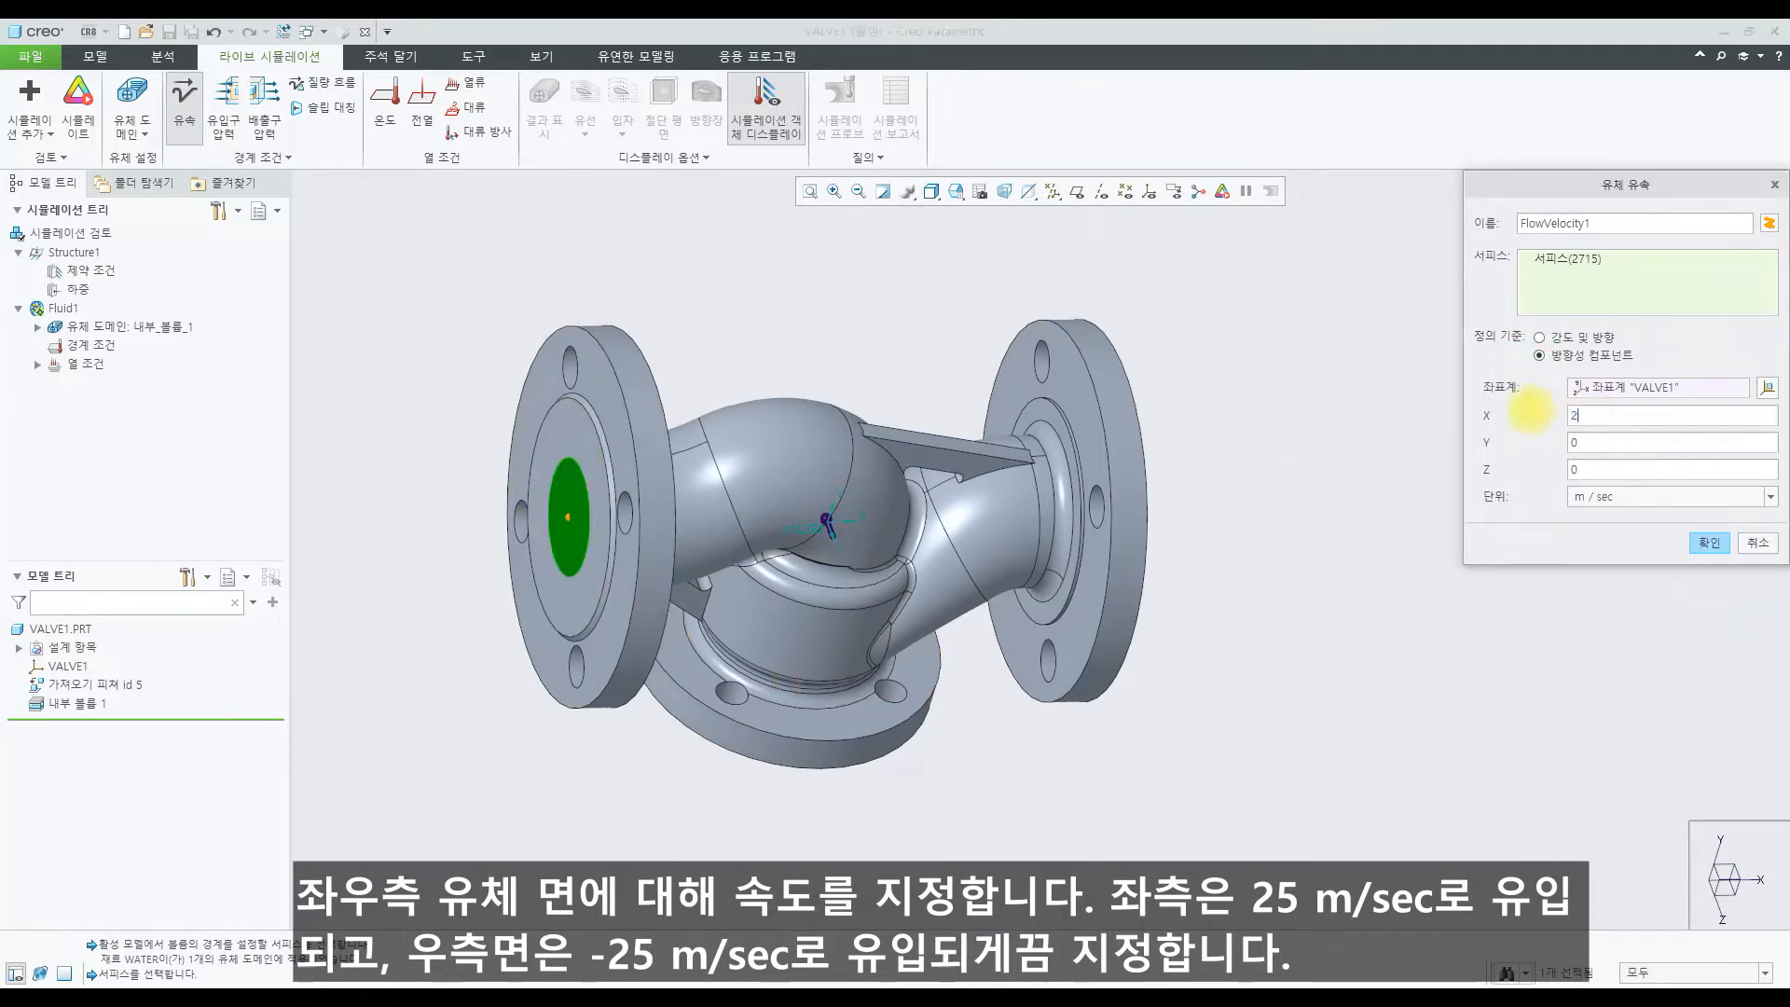
{"action": "left_click", "coordinate": [1707, 543]}
Step: Apply a flow velocity by directional components to the right inlet's fluid face, with X set to -25 m/sec
{"action": "middle_click_drag", "start_coordinate": [1156, 751], "coordinate": [1099, 748]}
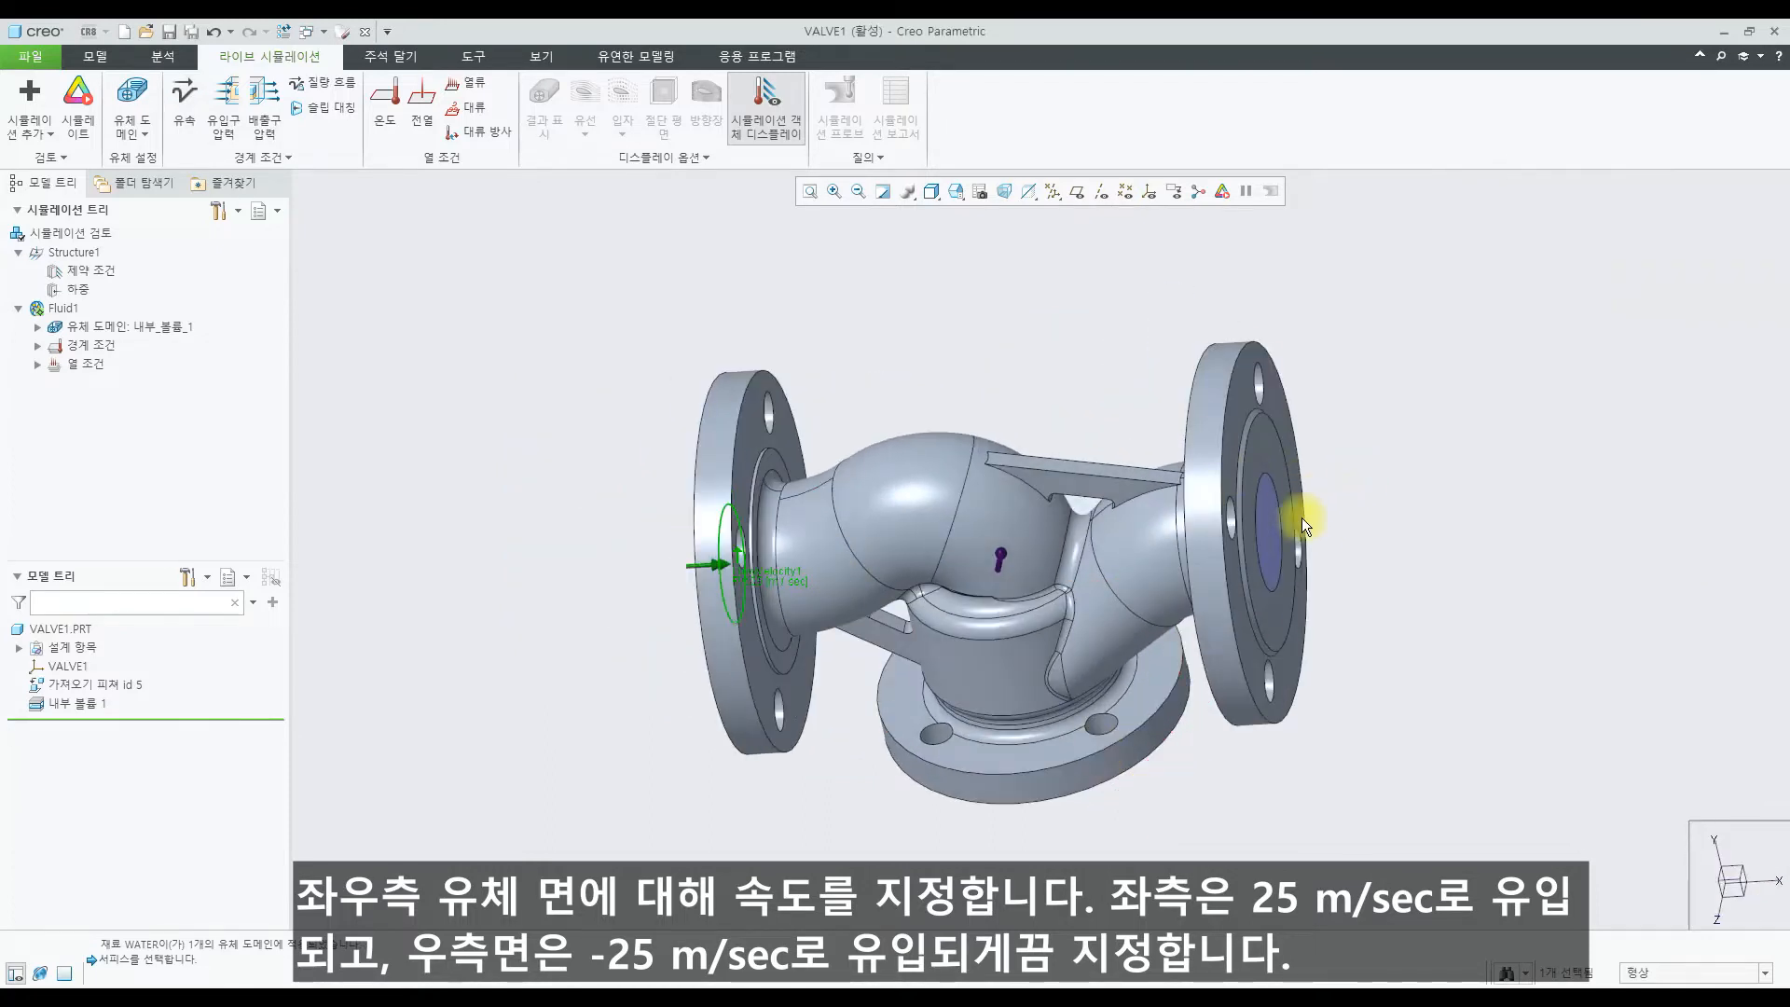
{"action": "left_click", "coordinate": [1276, 523]}
{"action": "left_click", "coordinate": [1286, 441]}
{"action": "left_click", "coordinate": [1544, 358]}
{"action": "left_click", "coordinate": [1597, 415]}
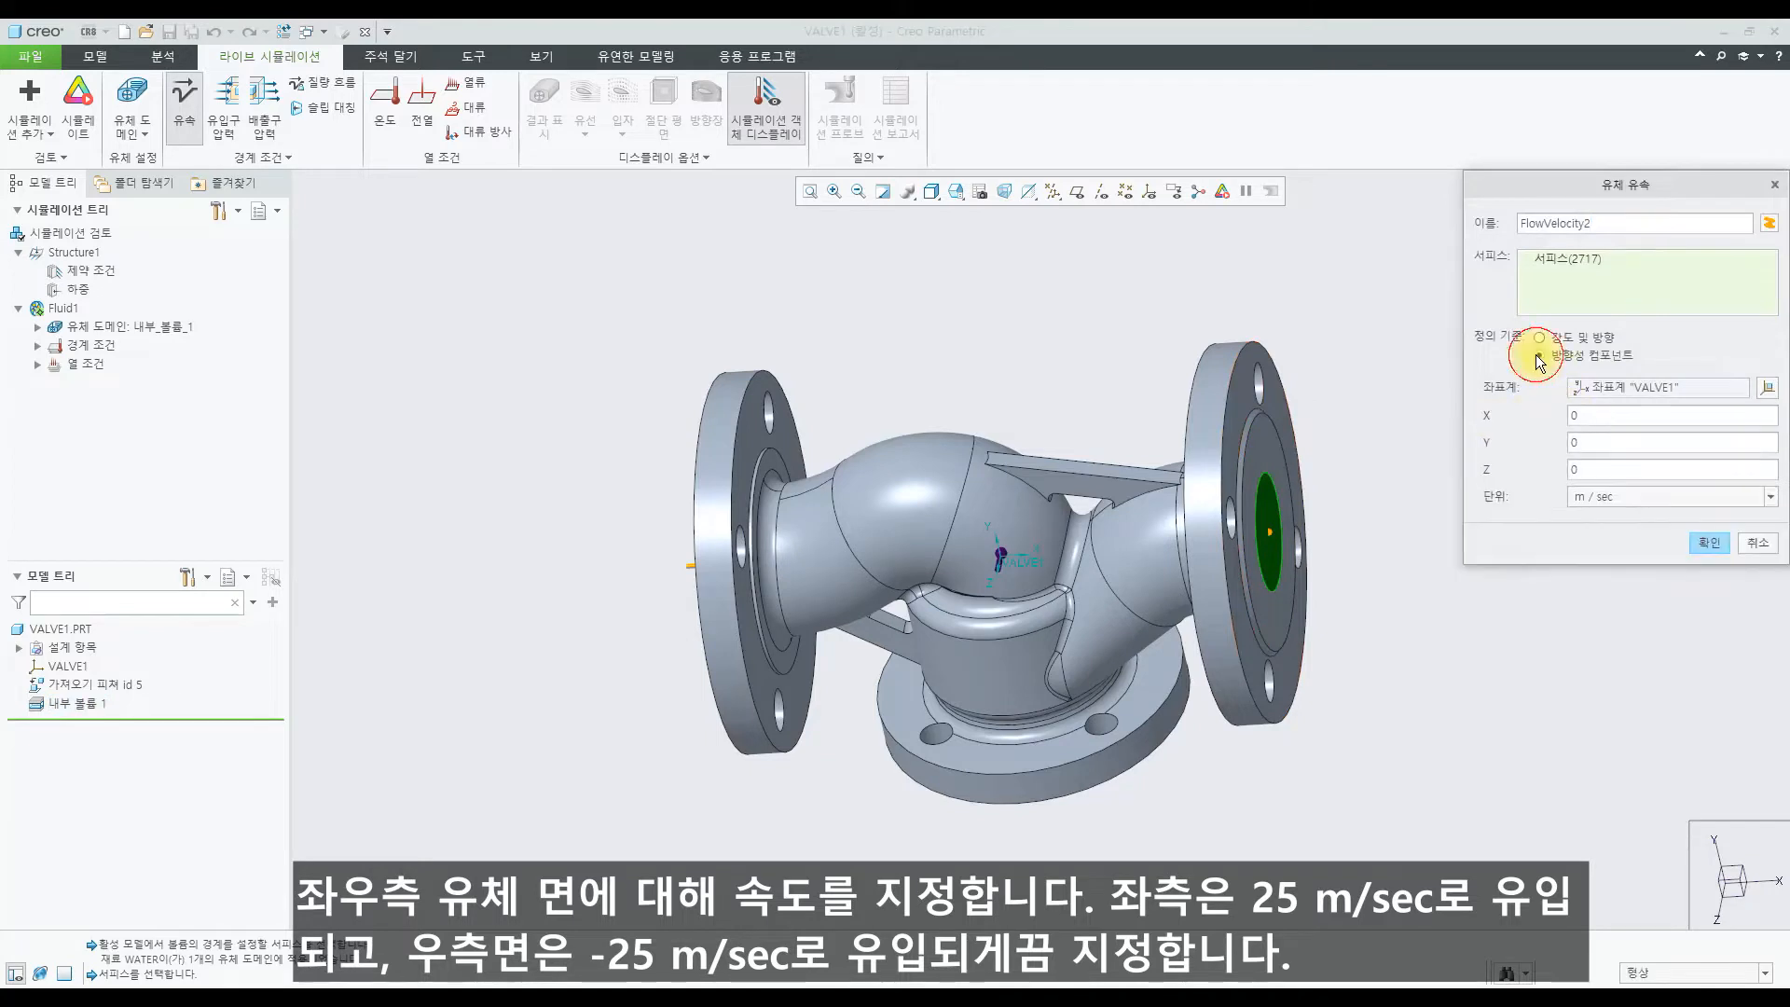
{"action": "type", "text": "-25"}
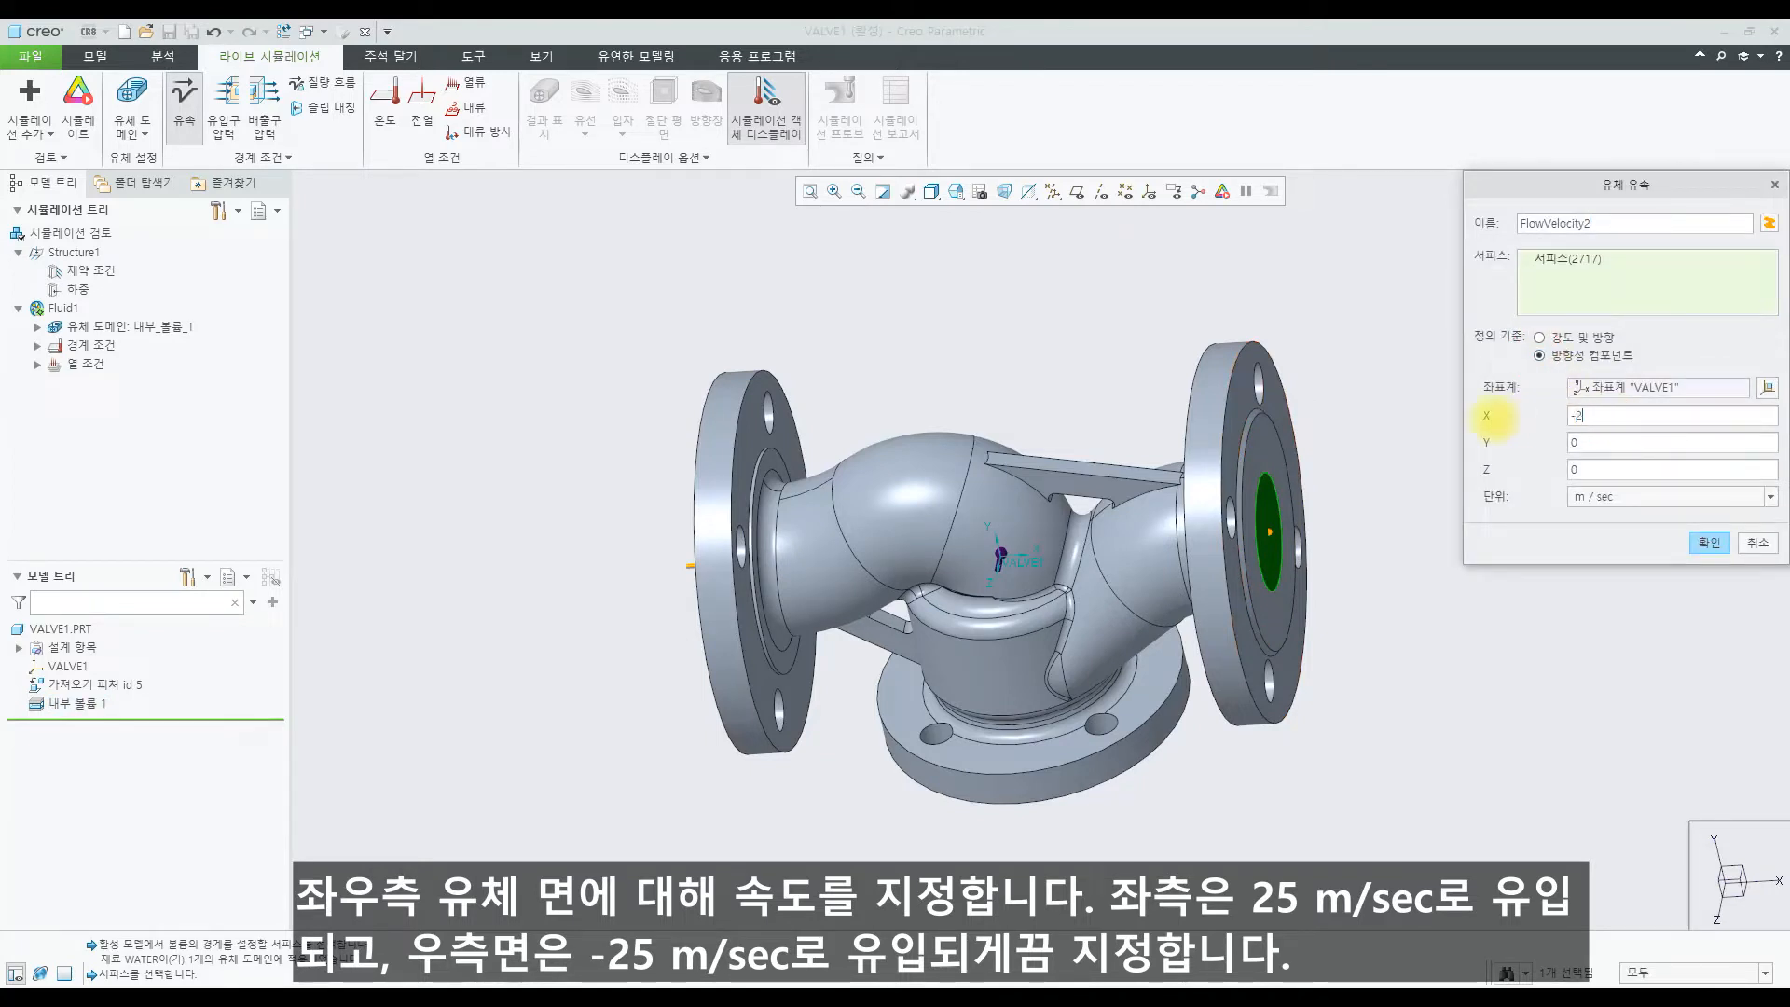
{"action": "left_click", "coordinate": [1707, 545]}
Step: Apply an outlet pressure of 0 Pa to the fluid face in the bottom flange
{"action": "middle_click_drag", "start_coordinate": [942, 358], "coordinate": [942, 272]}
{"action": "left_click", "coordinate": [264, 103]}
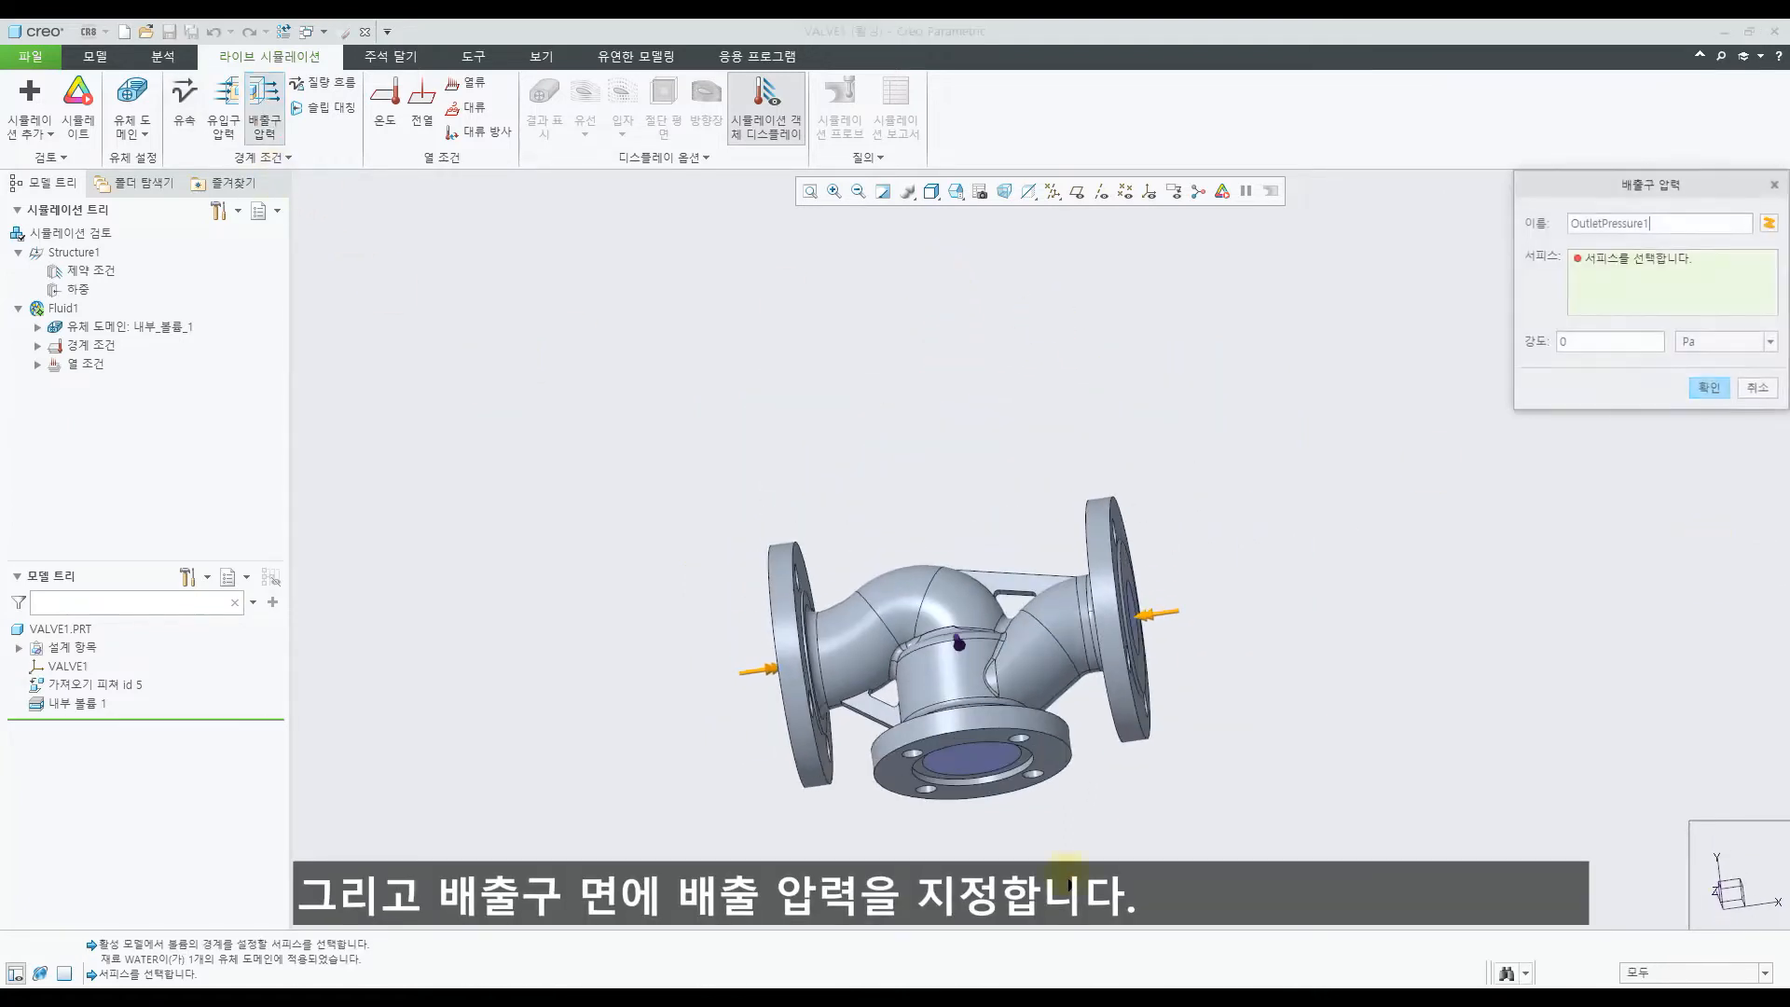
{"action": "left_click", "coordinate": [982, 764]}
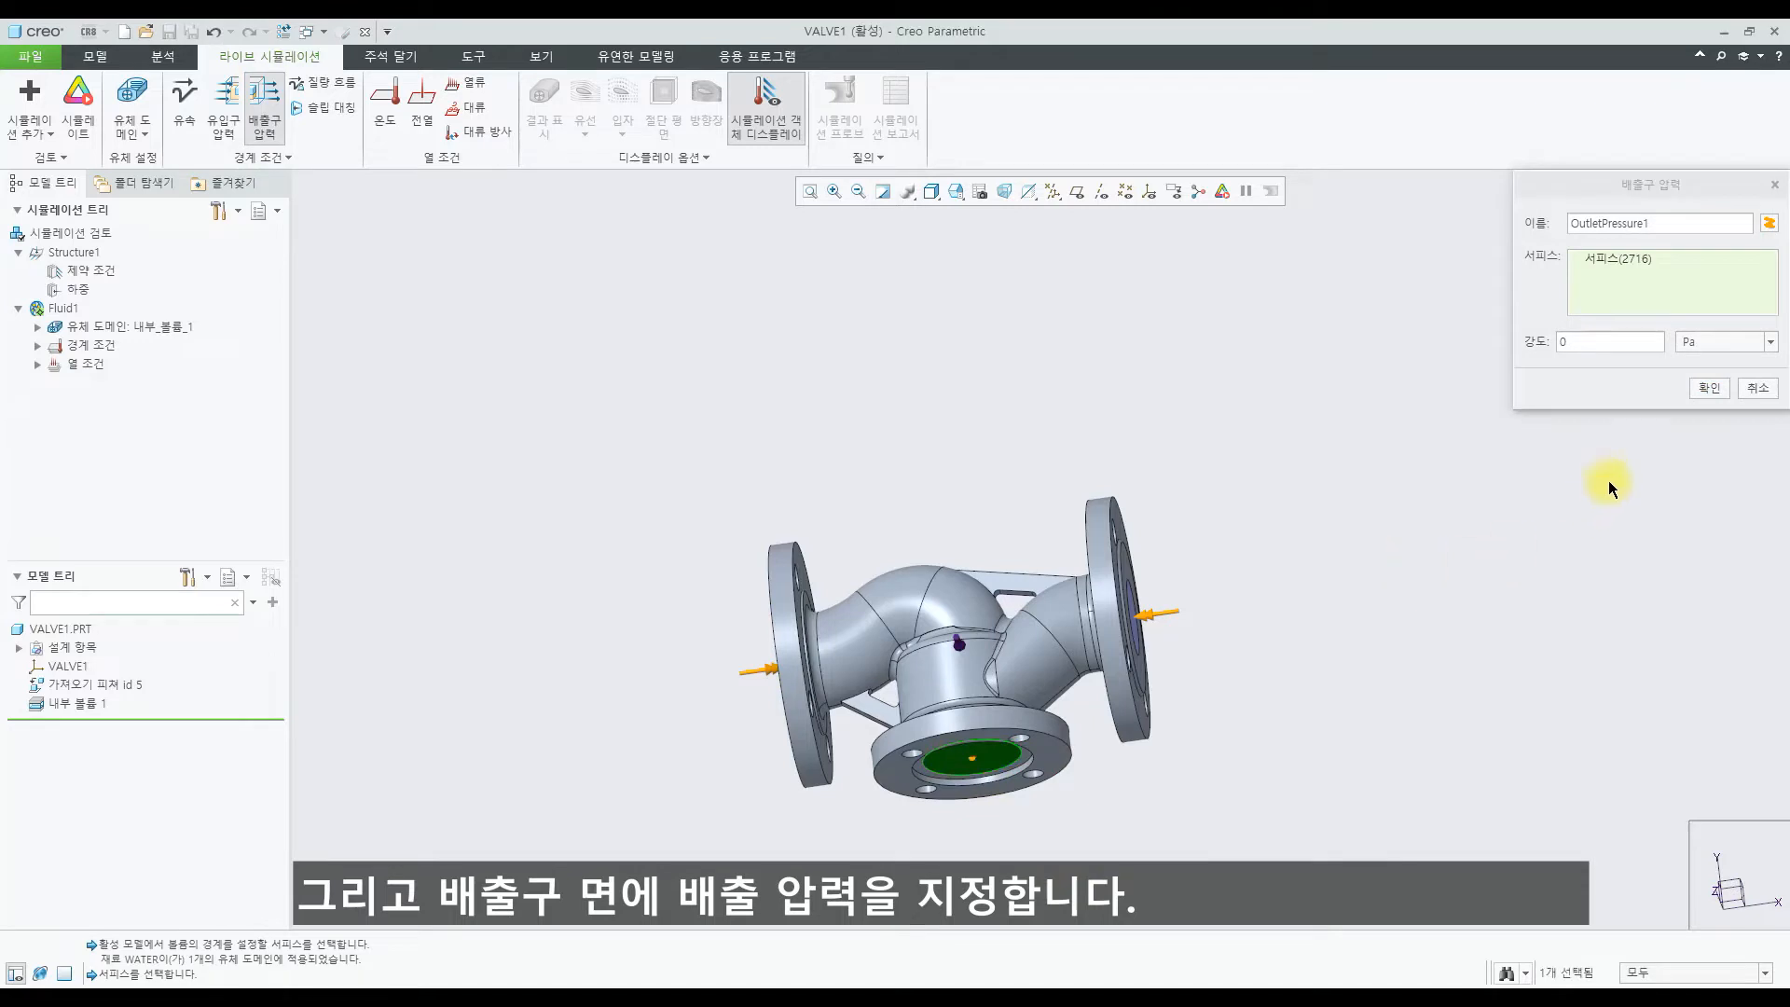
{"action": "left_click", "coordinate": [1708, 389]}
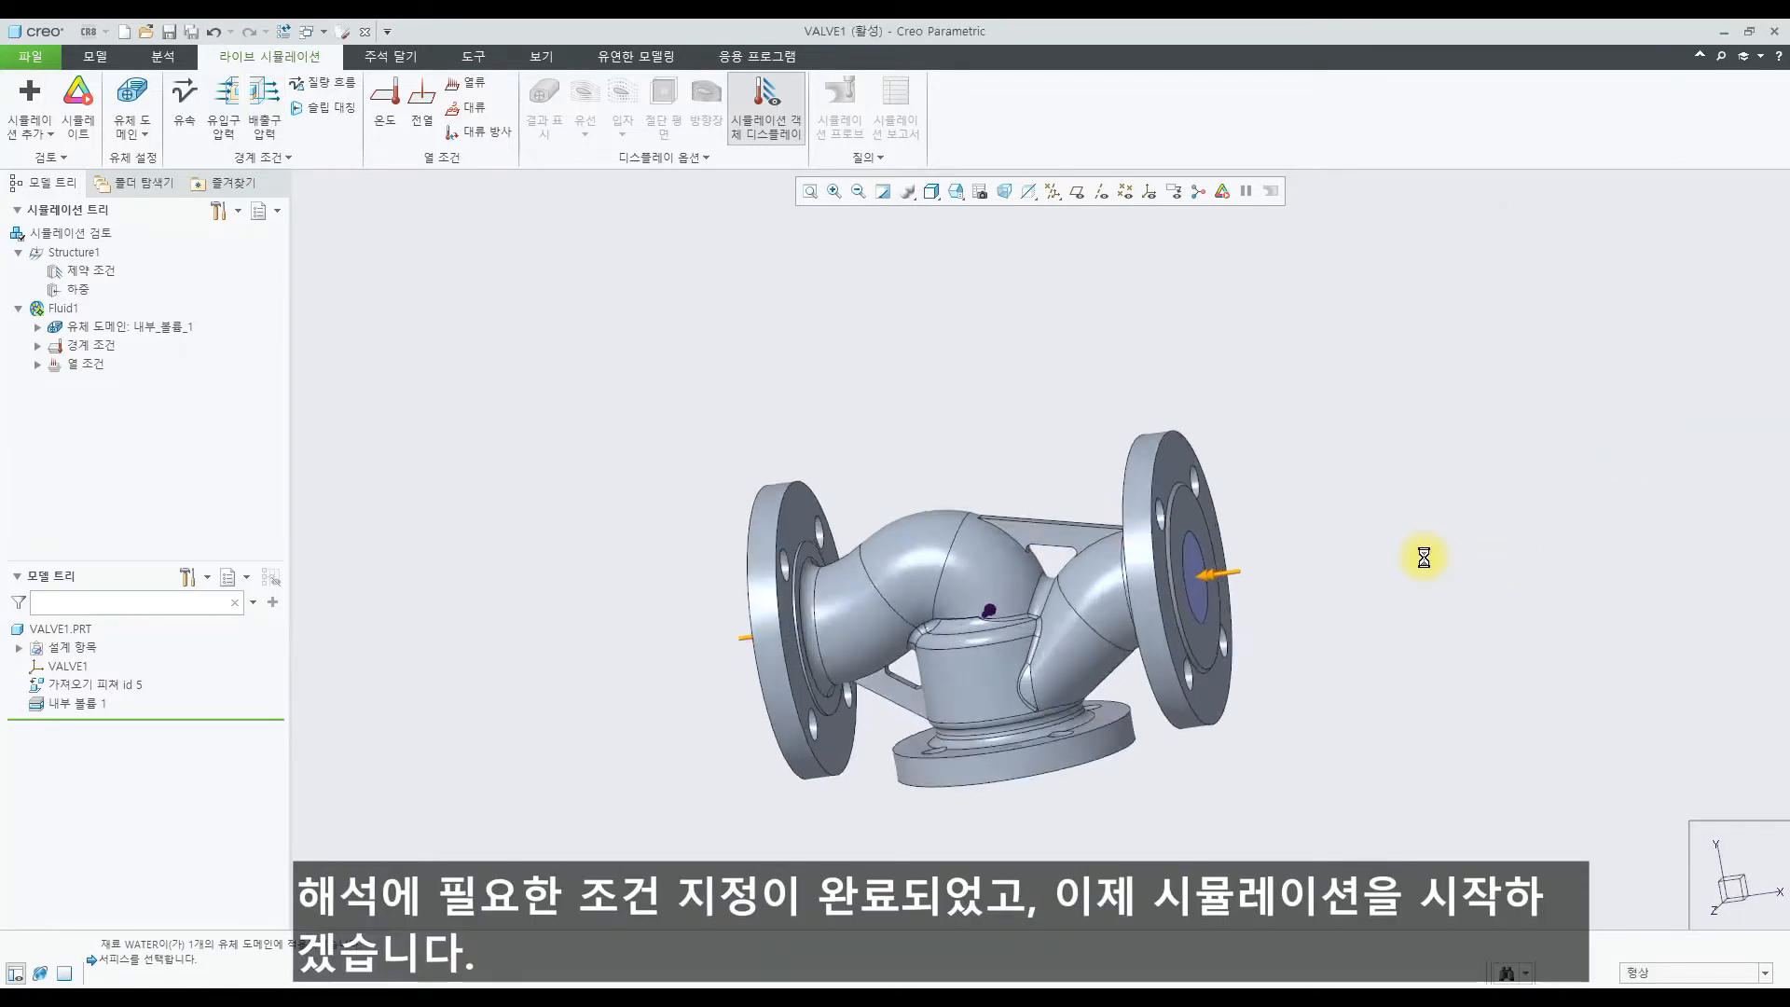
Step: Return the valve to its default orientation and start the live fluid simulation
{"action": "middle_click_drag", "start_coordinate": [970, 761], "coordinate": [942, 729]}
{"action": "scroll", "coordinate": [1004, 718], "scroll_direction": "down", "scroll_amount": 2}
{"action": "scroll", "coordinate": [943, 729], "scroll_direction": "up", "scroll_amount": 2}
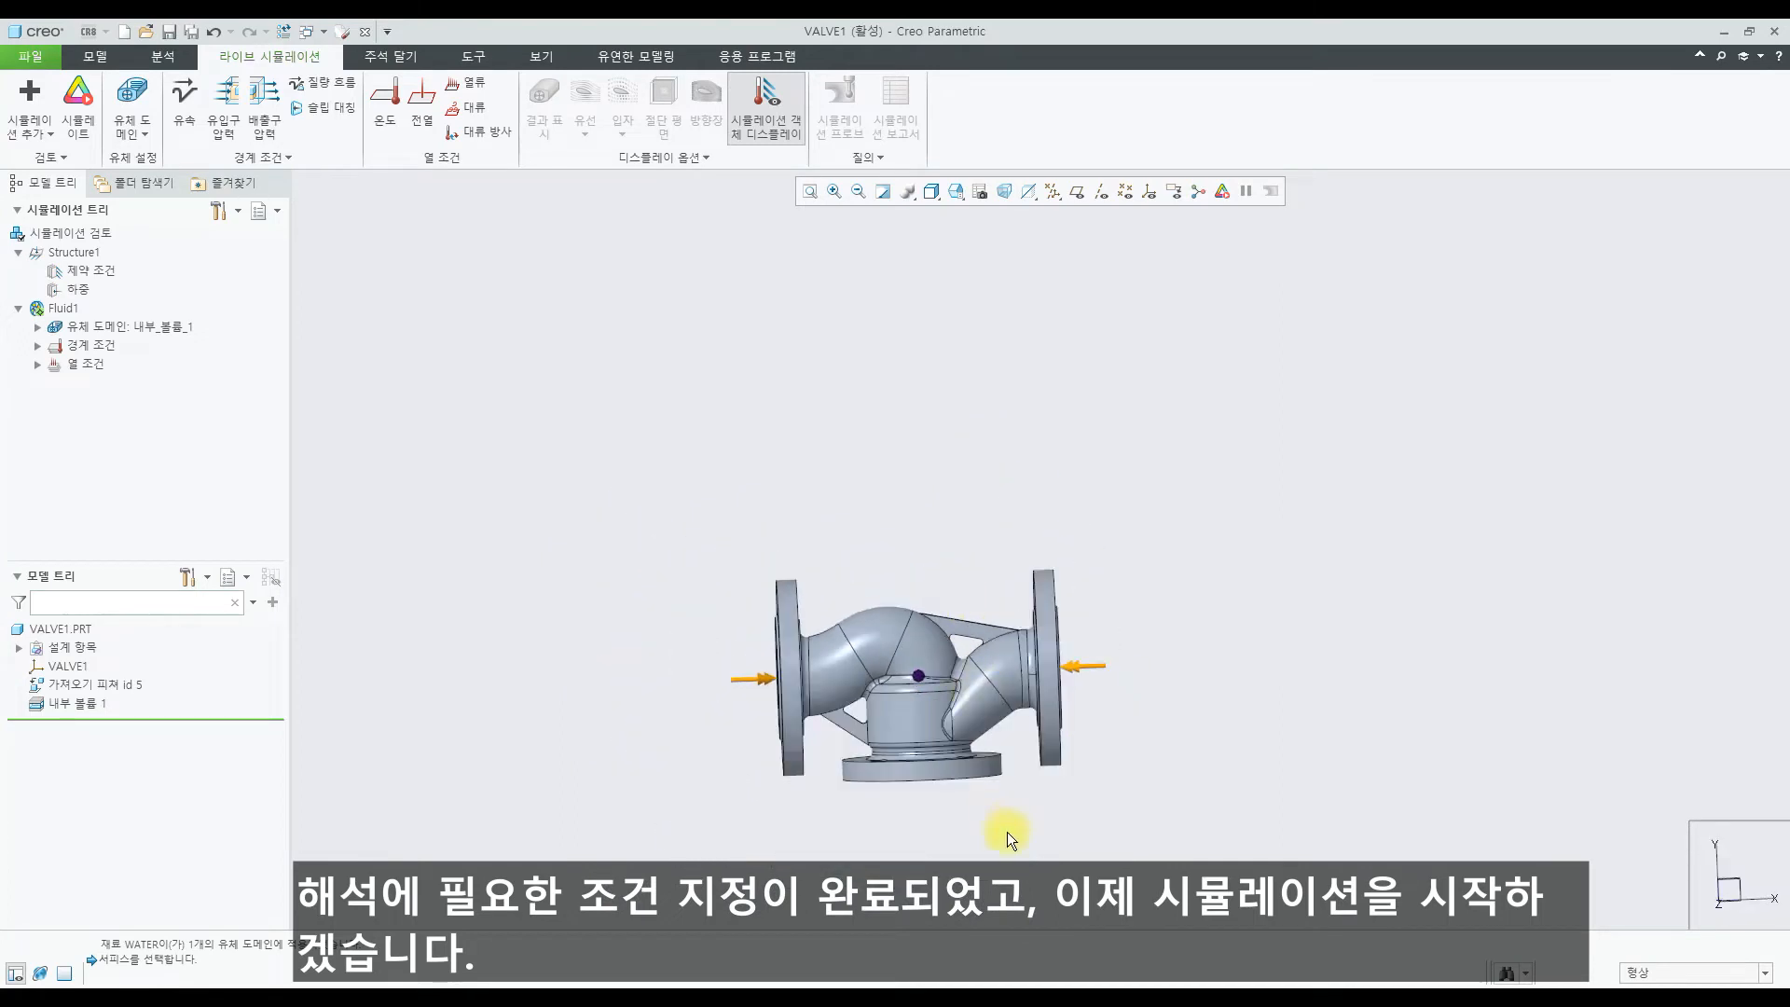
{"action": "key", "text": "ctrl+d"}
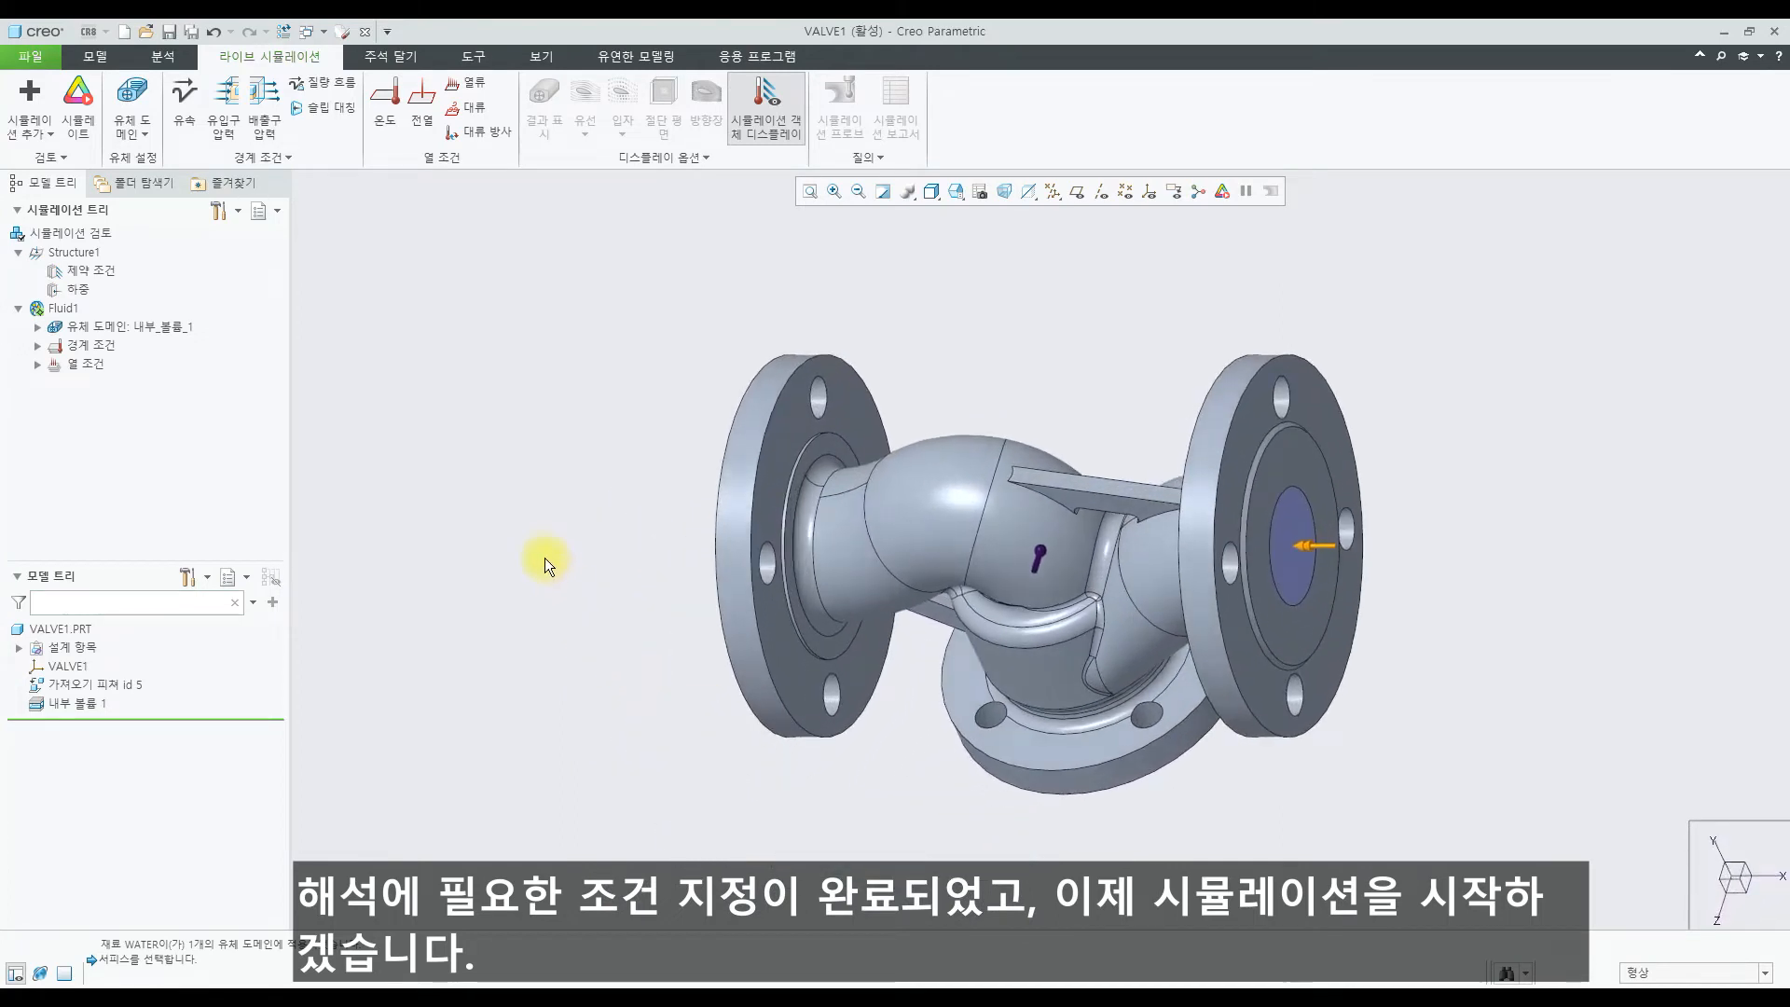
{"action": "left_click", "coordinate": [84, 126]}
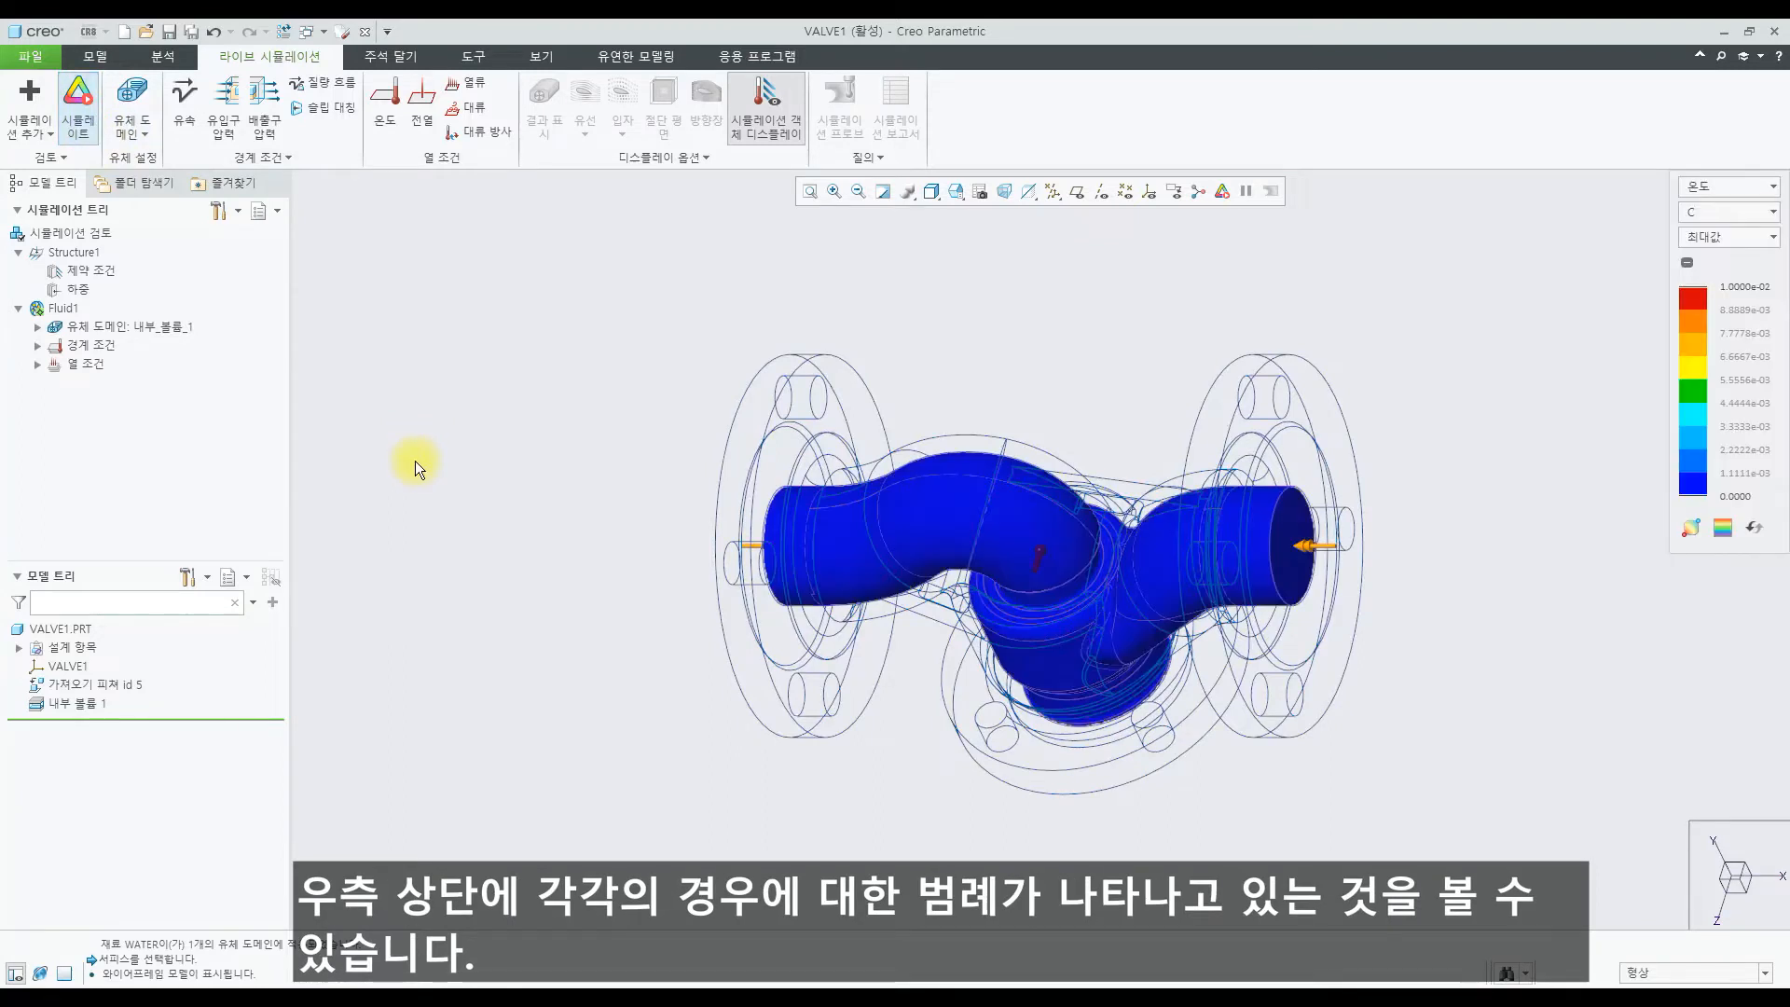
Step: Set the result legend to velocity and display the results on surfaces
{"action": "left_click", "coordinate": [1718, 184]}
{"action": "left_click", "coordinate": [1696, 211]}
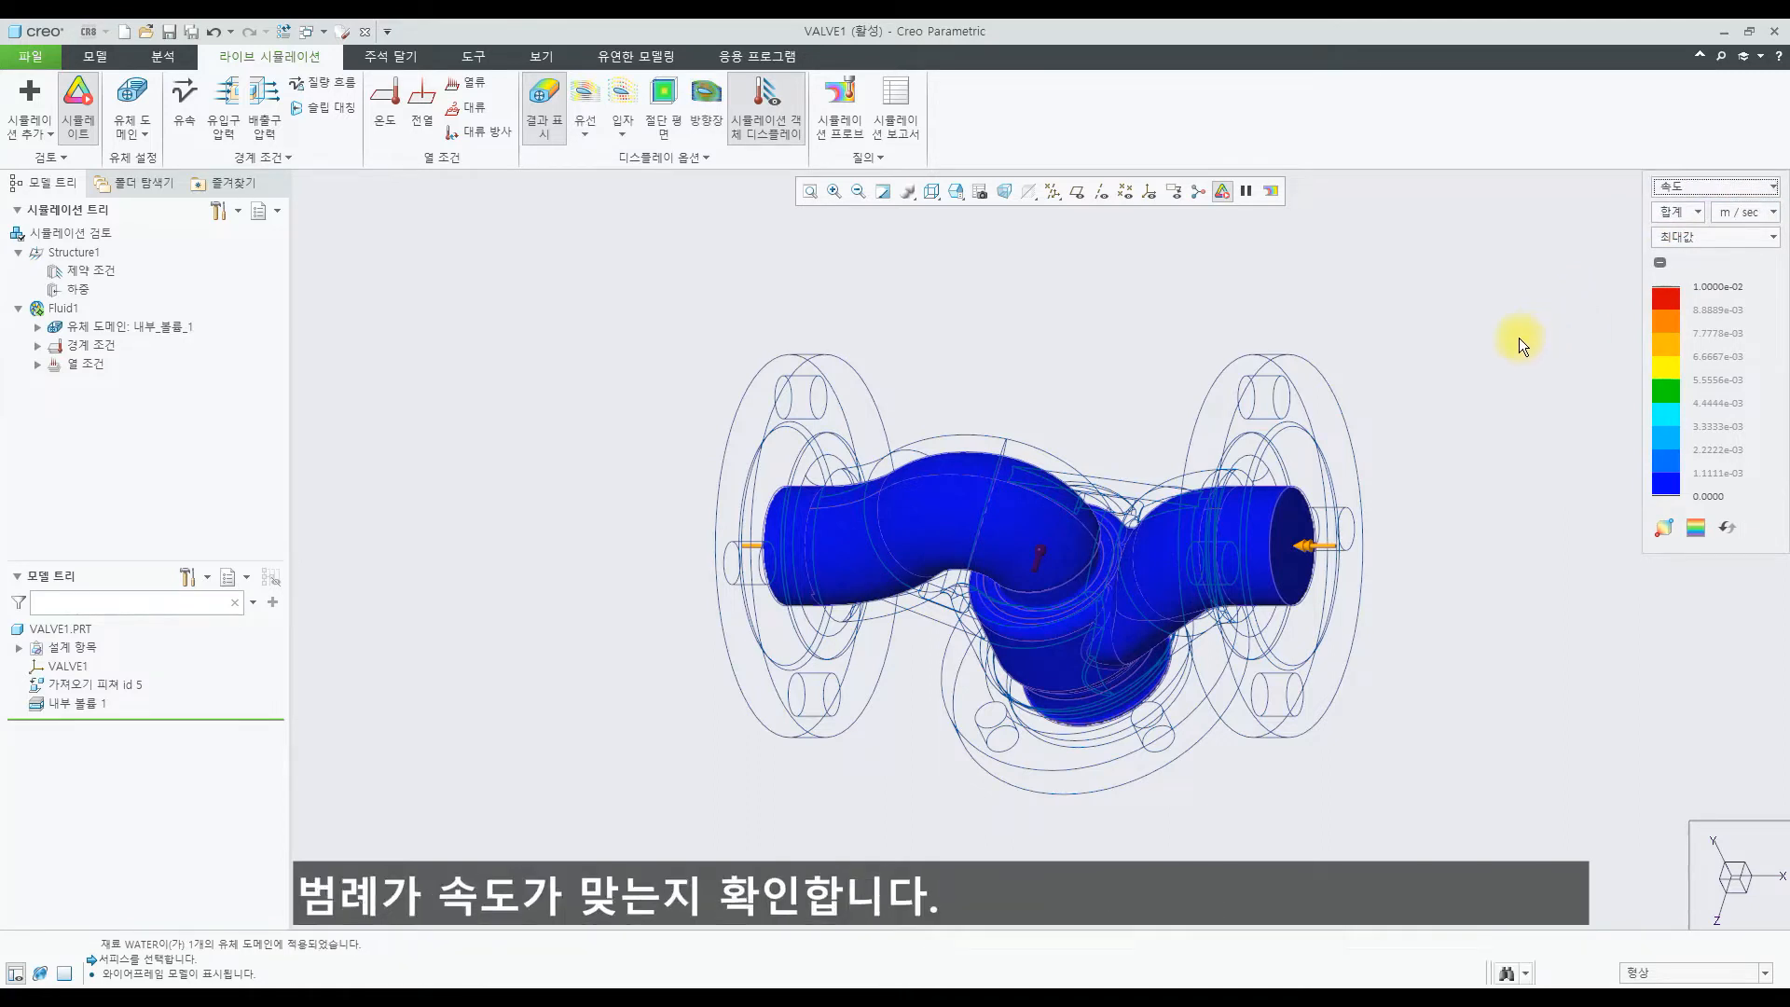
{"action": "left_click", "coordinate": [1702, 236]}
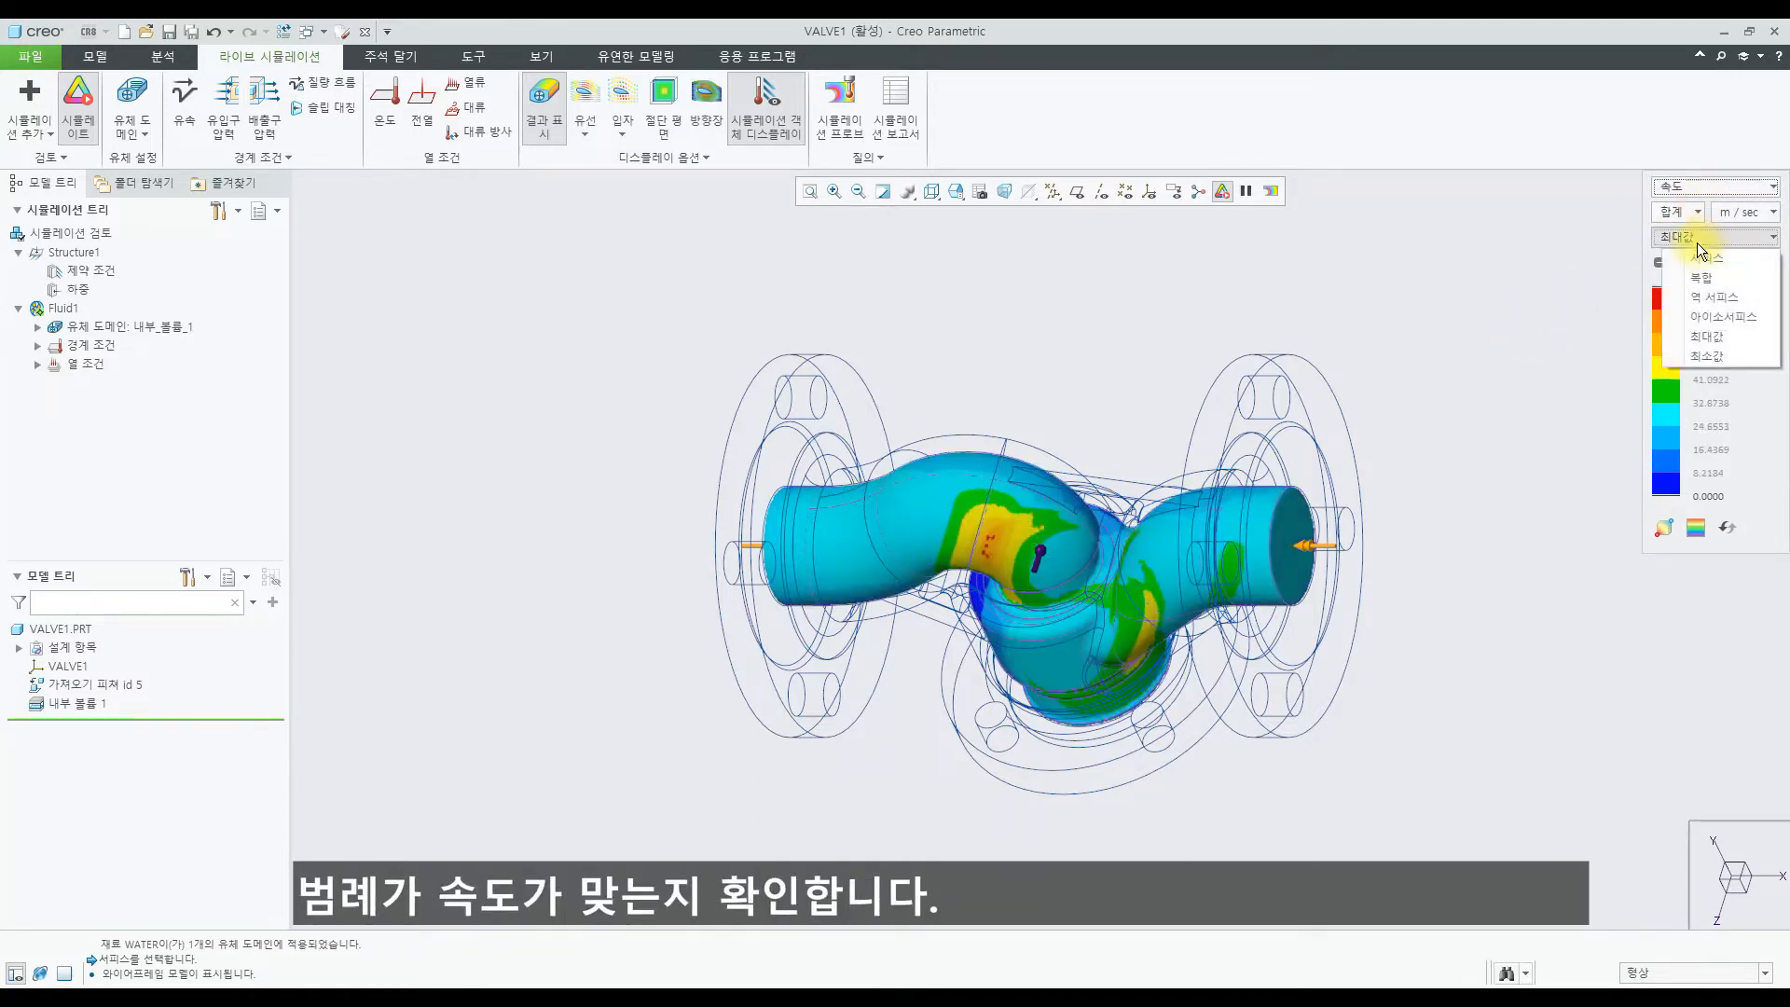
{"action": "left_click", "coordinate": [1703, 257]}
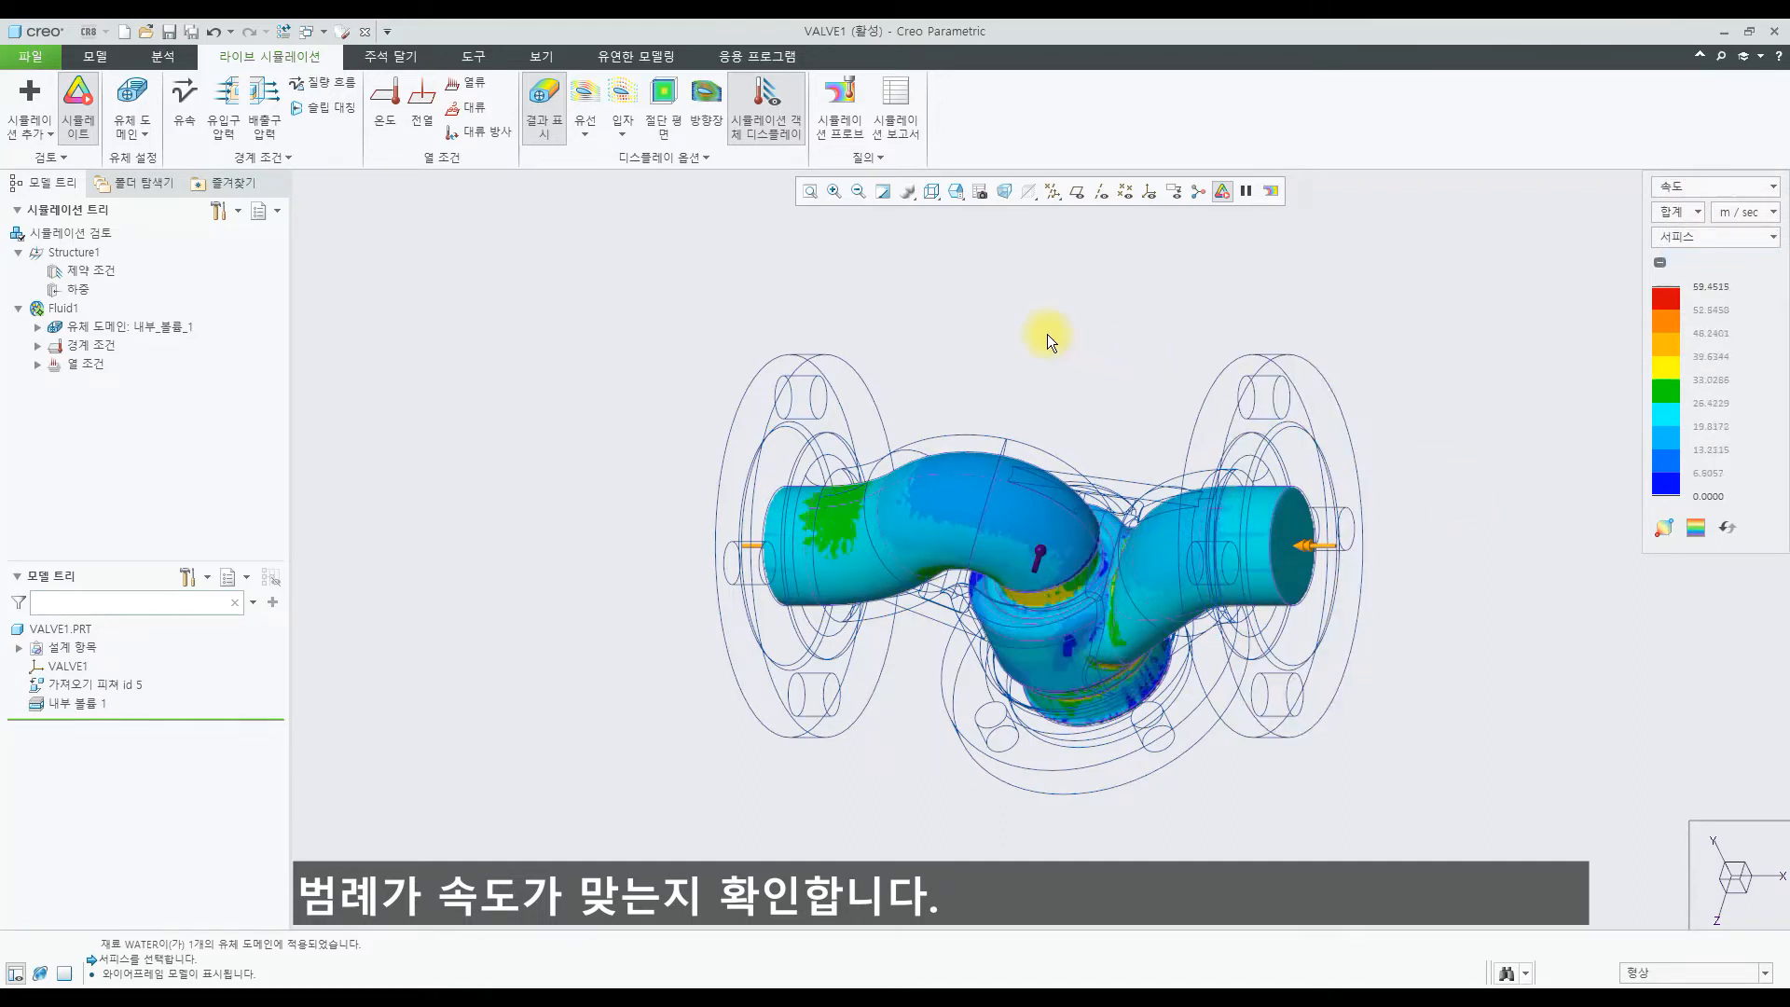
Step: Orient the model to the FRONT view and check the maximum and minimum velocity locations, then hide their markers
{"action": "left_click", "coordinate": [955, 191]}
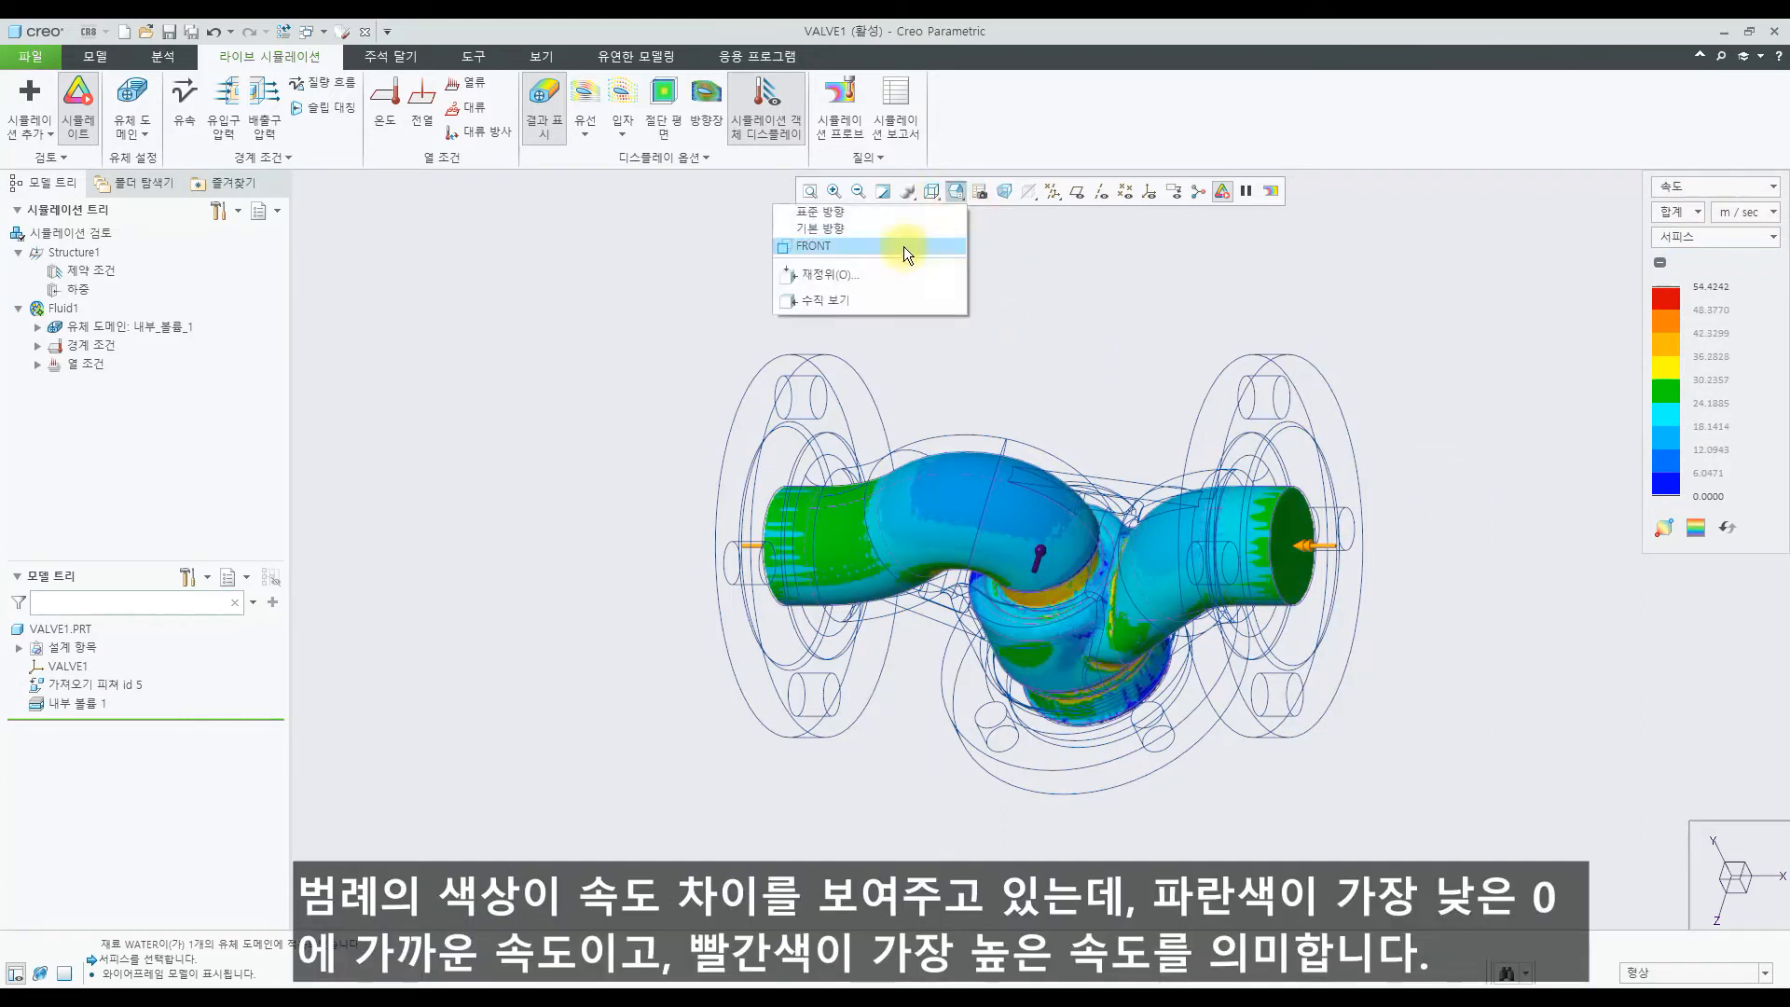
{"action": "left_click", "coordinate": [906, 246]}
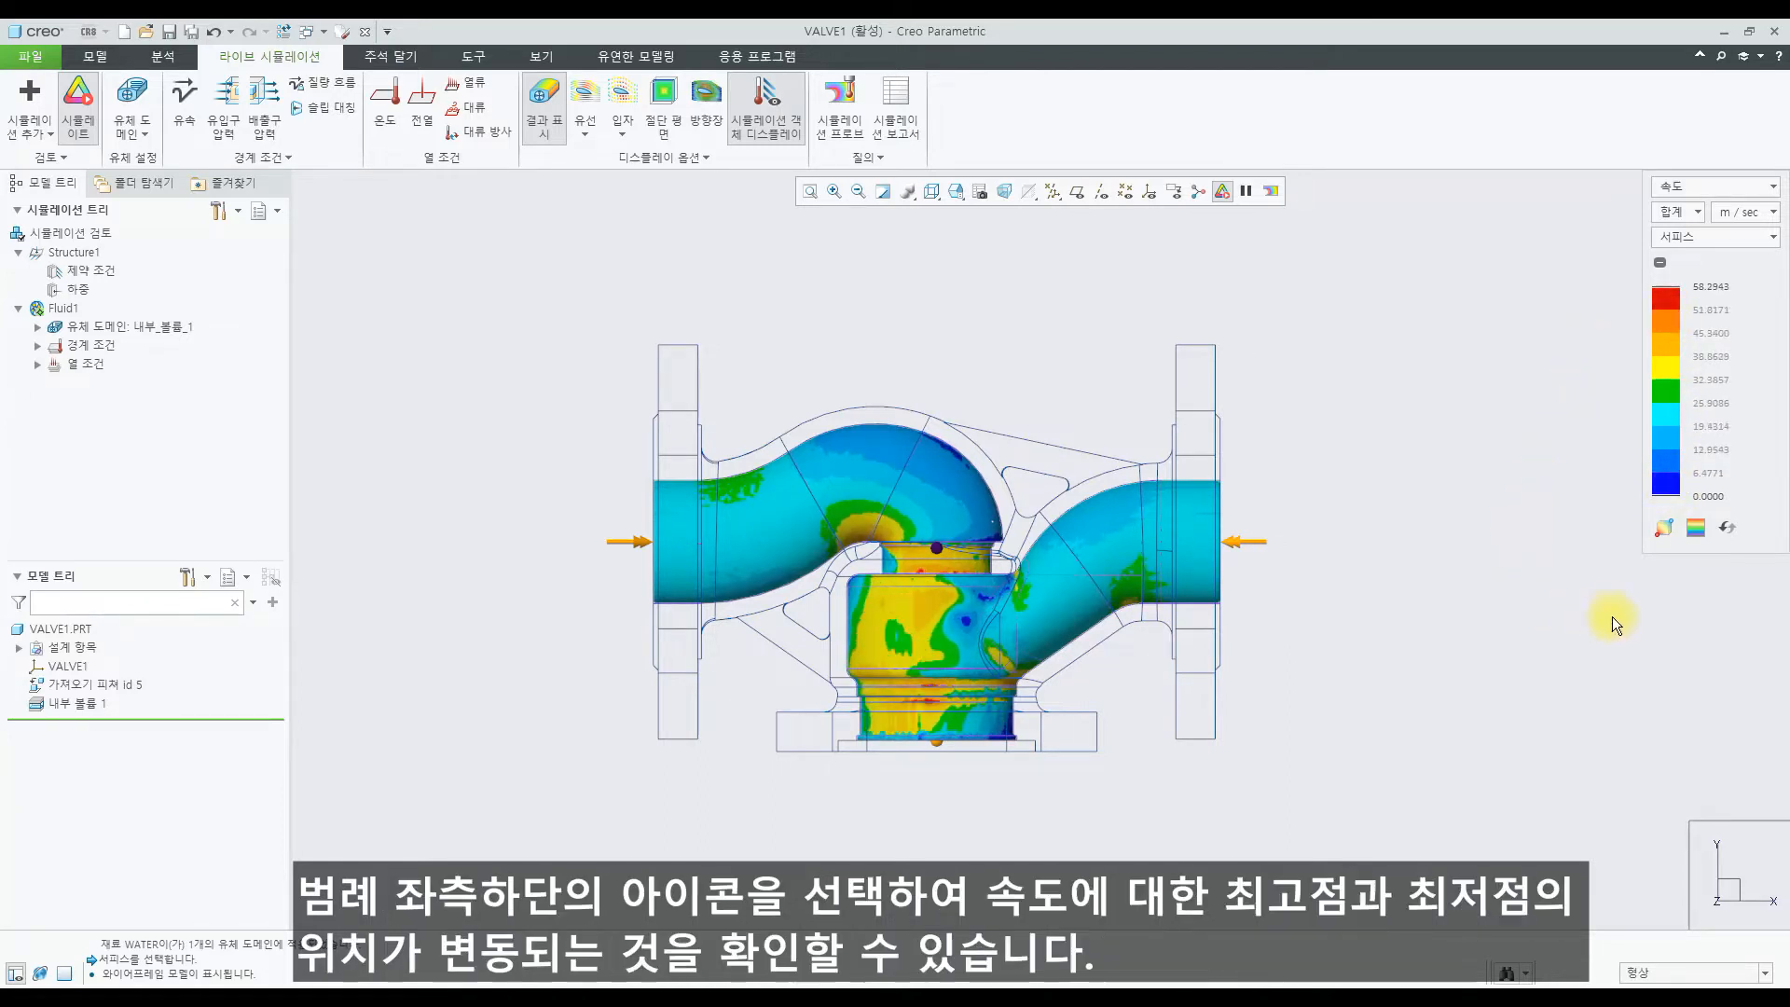
{"action": "left_click", "coordinate": [1664, 529]}
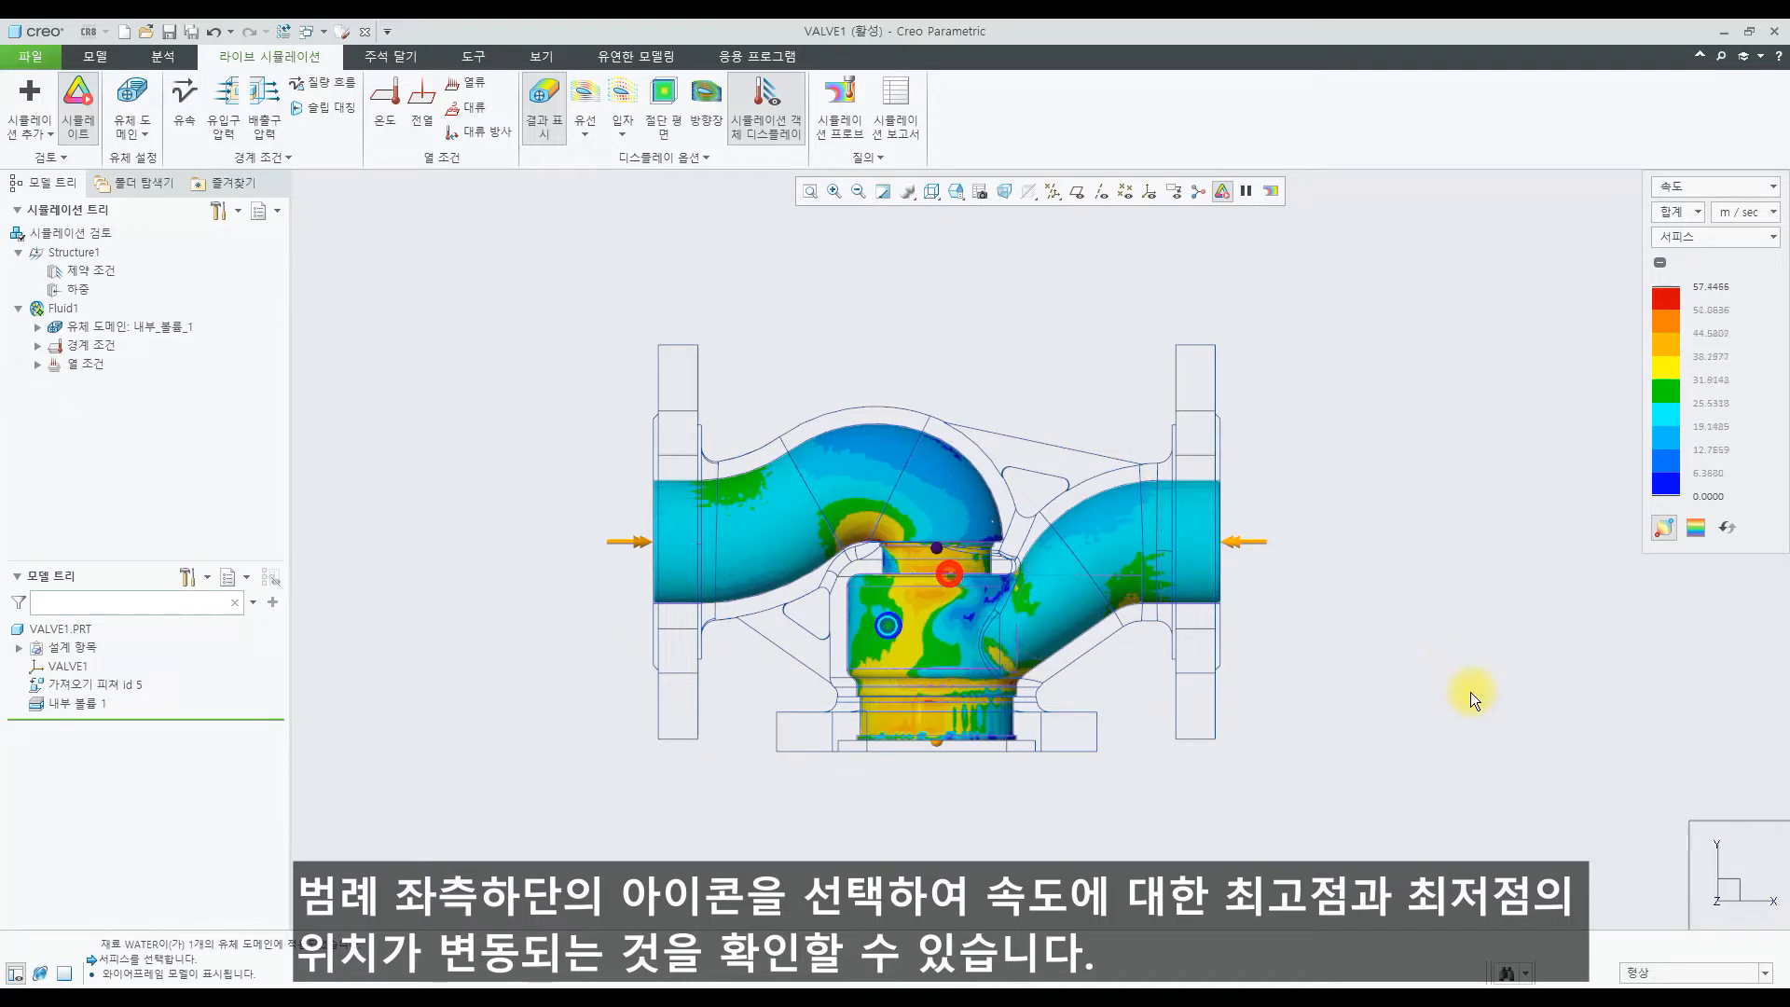
{"action": "left_click", "coordinate": [1663, 528]}
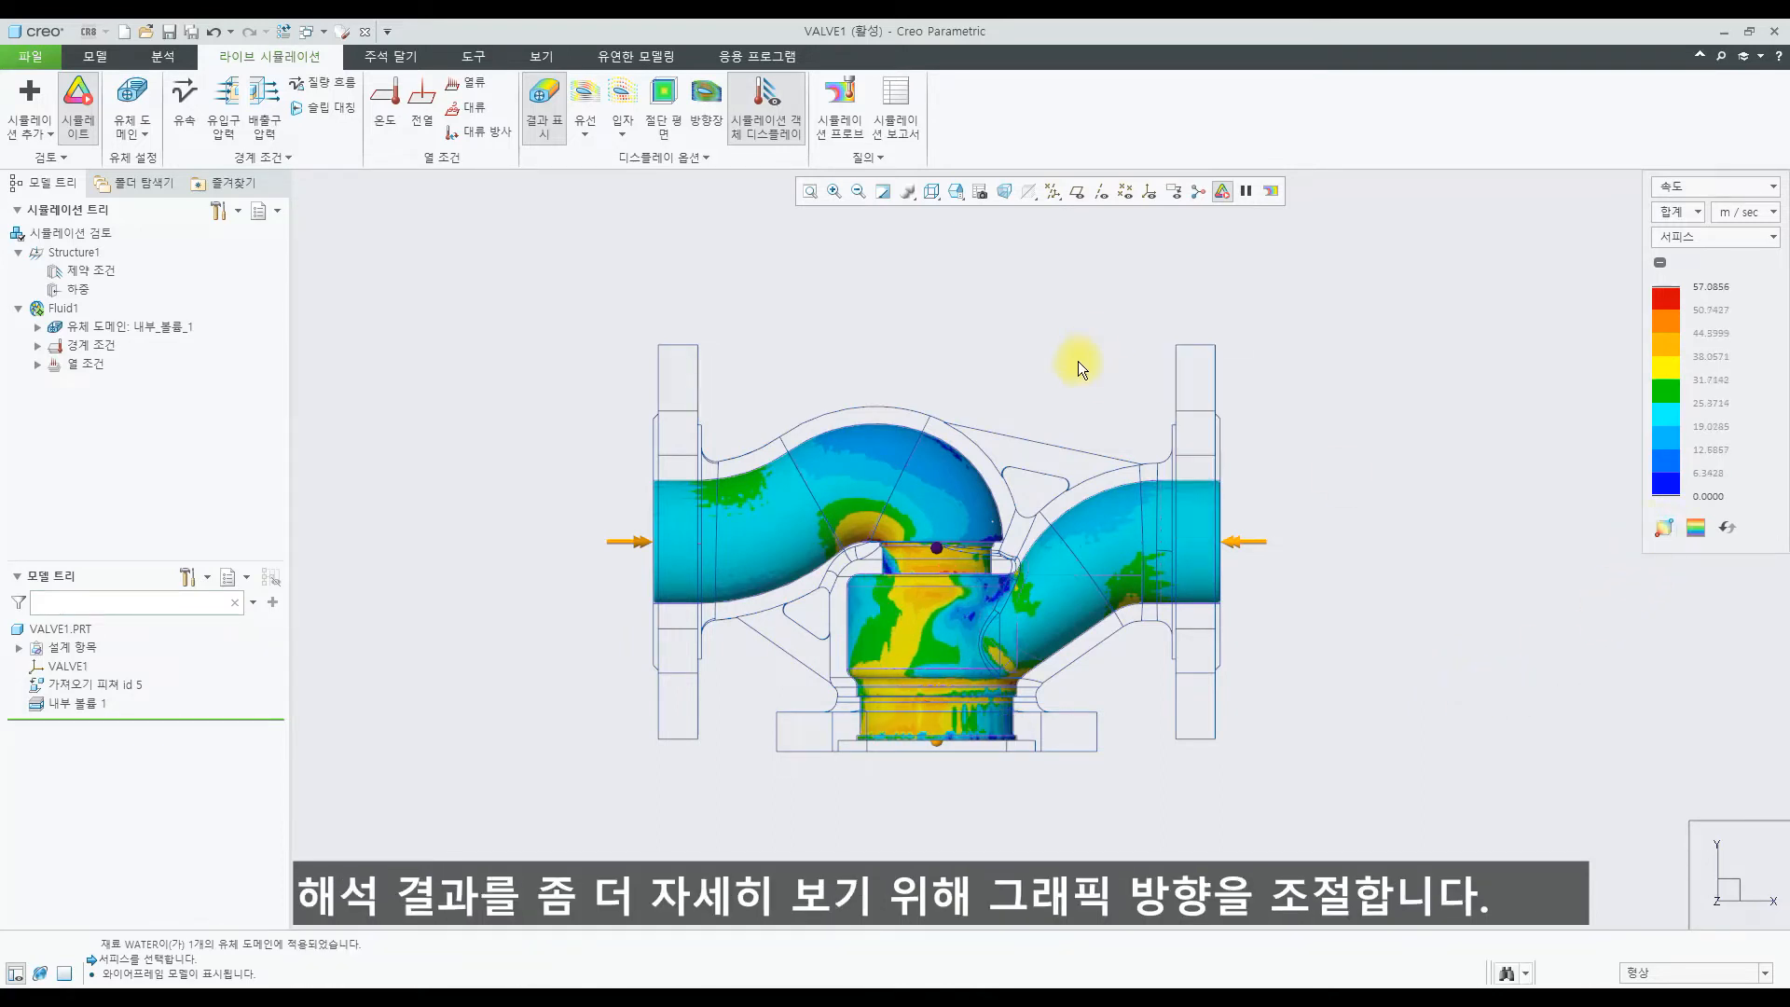
Step: Display the velocity results on a cutting plane through the valve's fluid domain
{"action": "left_click", "coordinate": [663, 93]}
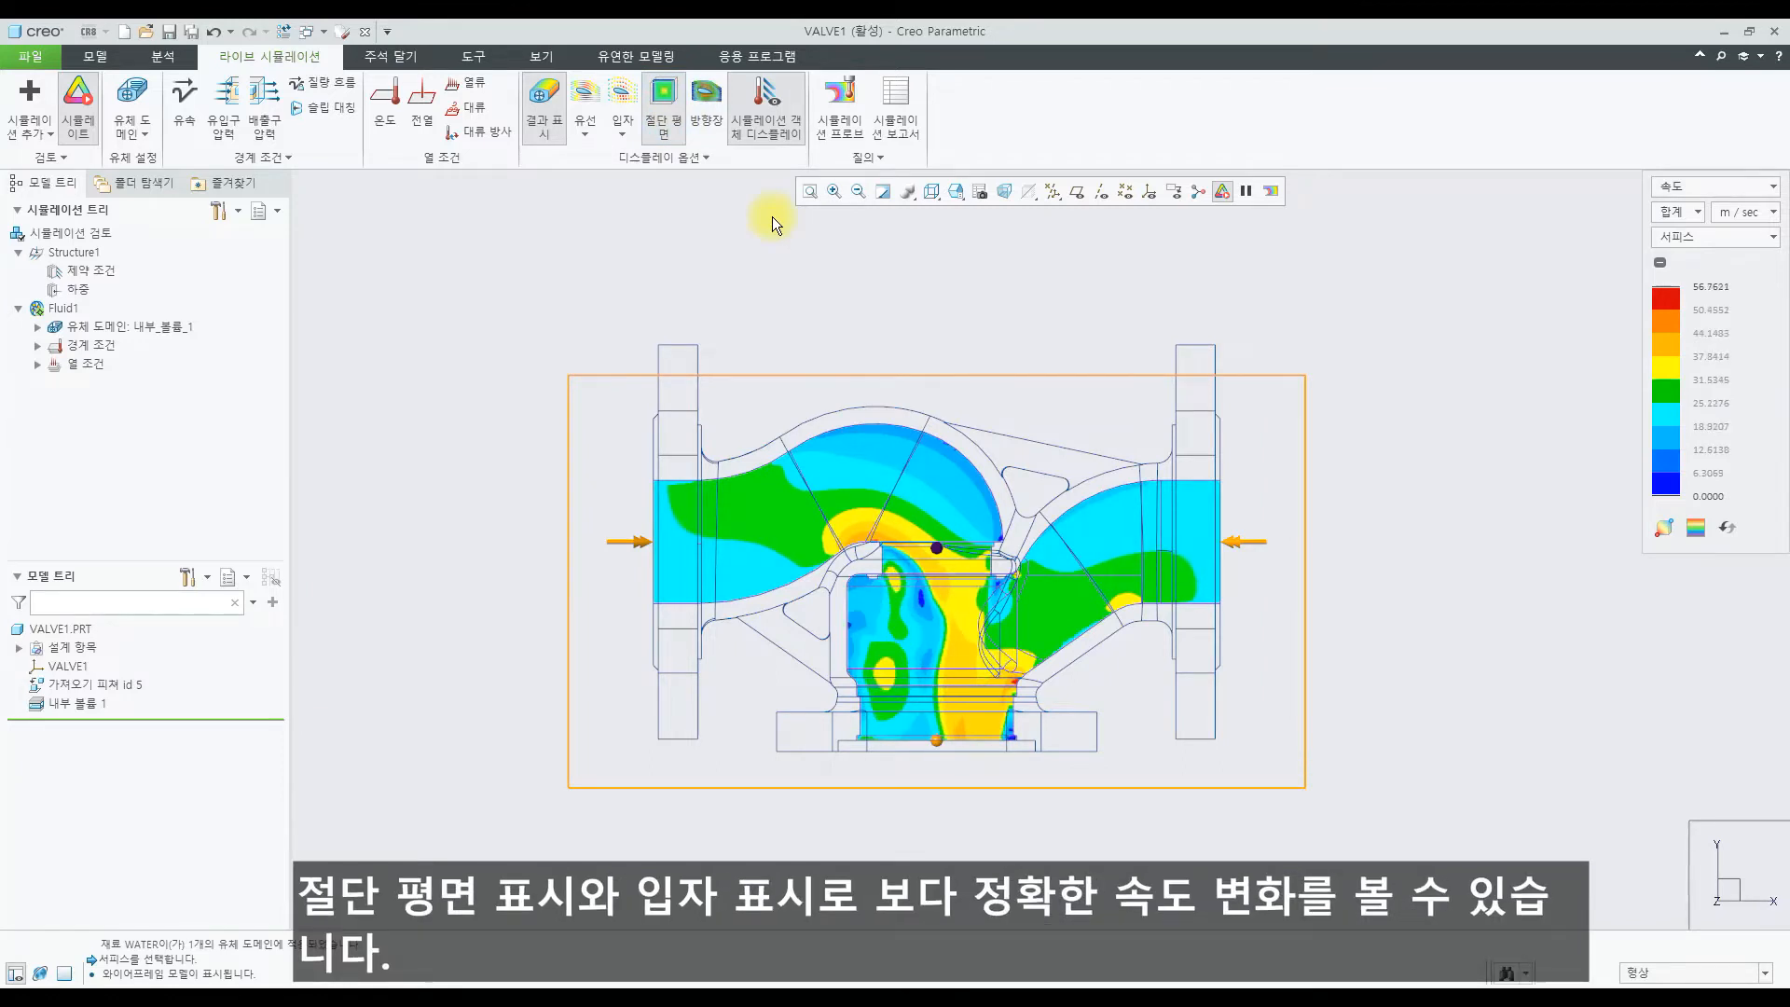
Step: Add the particle display to the cutting plane, examine the velocity around the valve's curved passage, and hide both displays again
{"action": "left_click", "coordinate": [624, 97]}
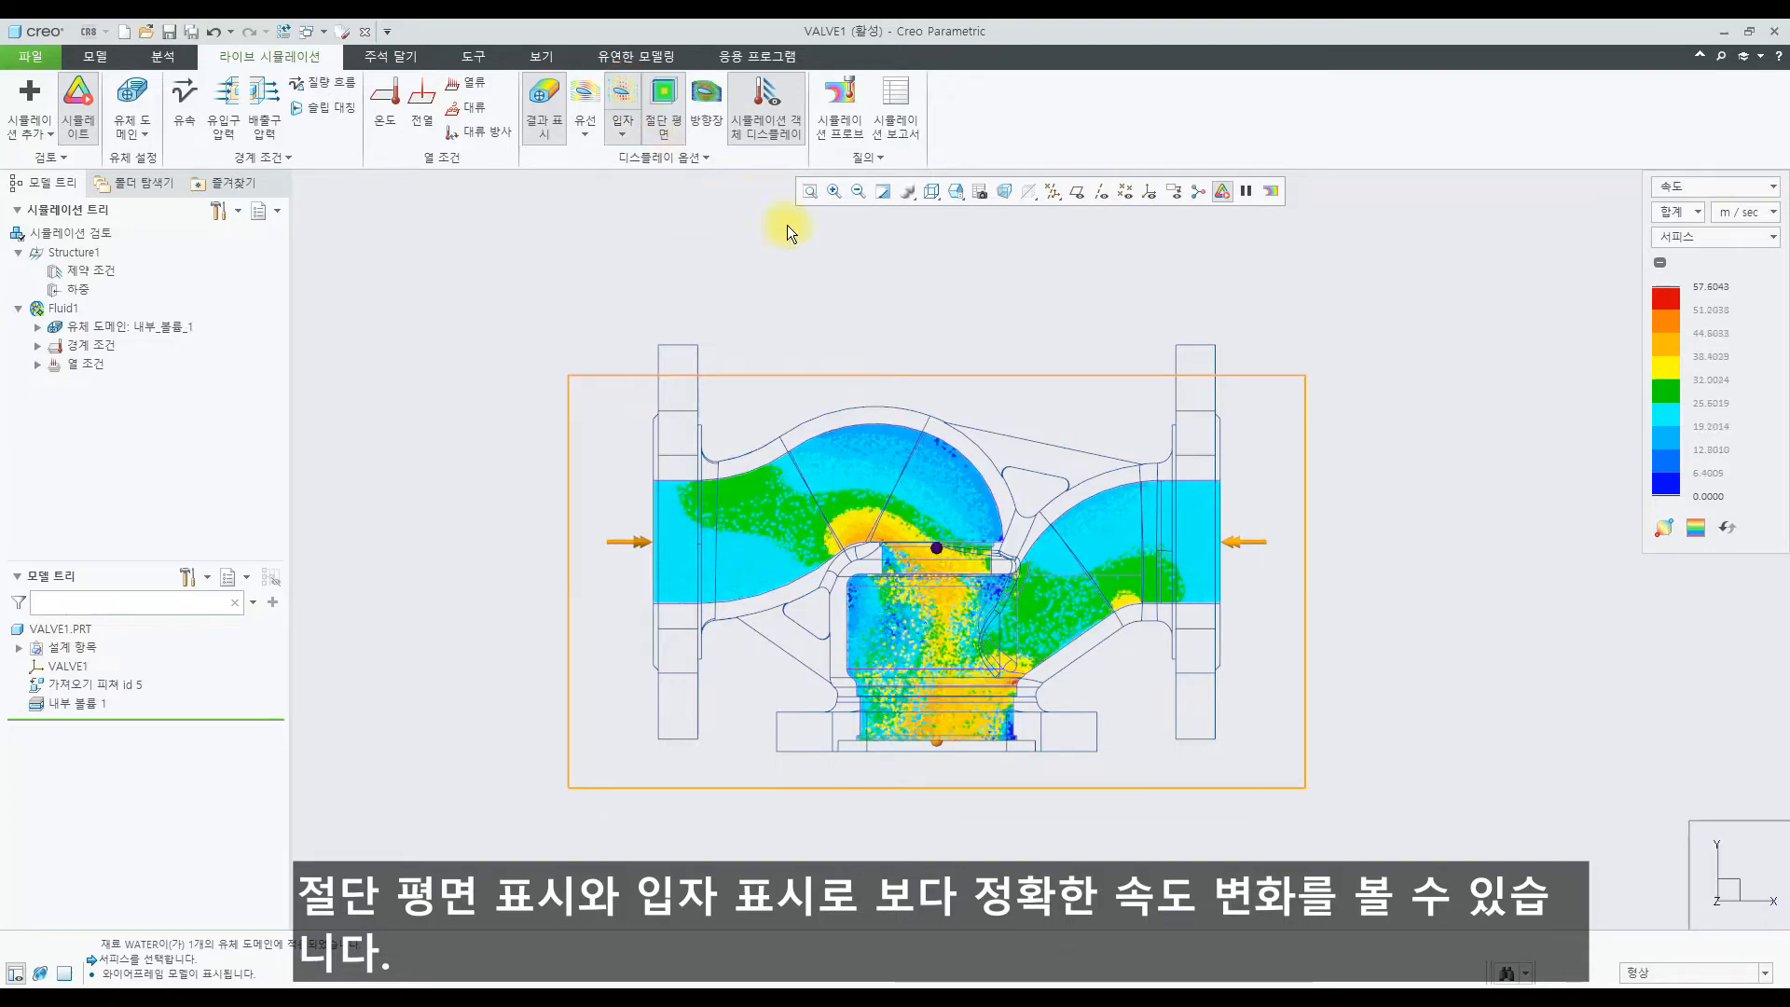
{"action": "scroll", "coordinate": [1016, 485], "scroll_direction": "down", "scroll_amount": 5}
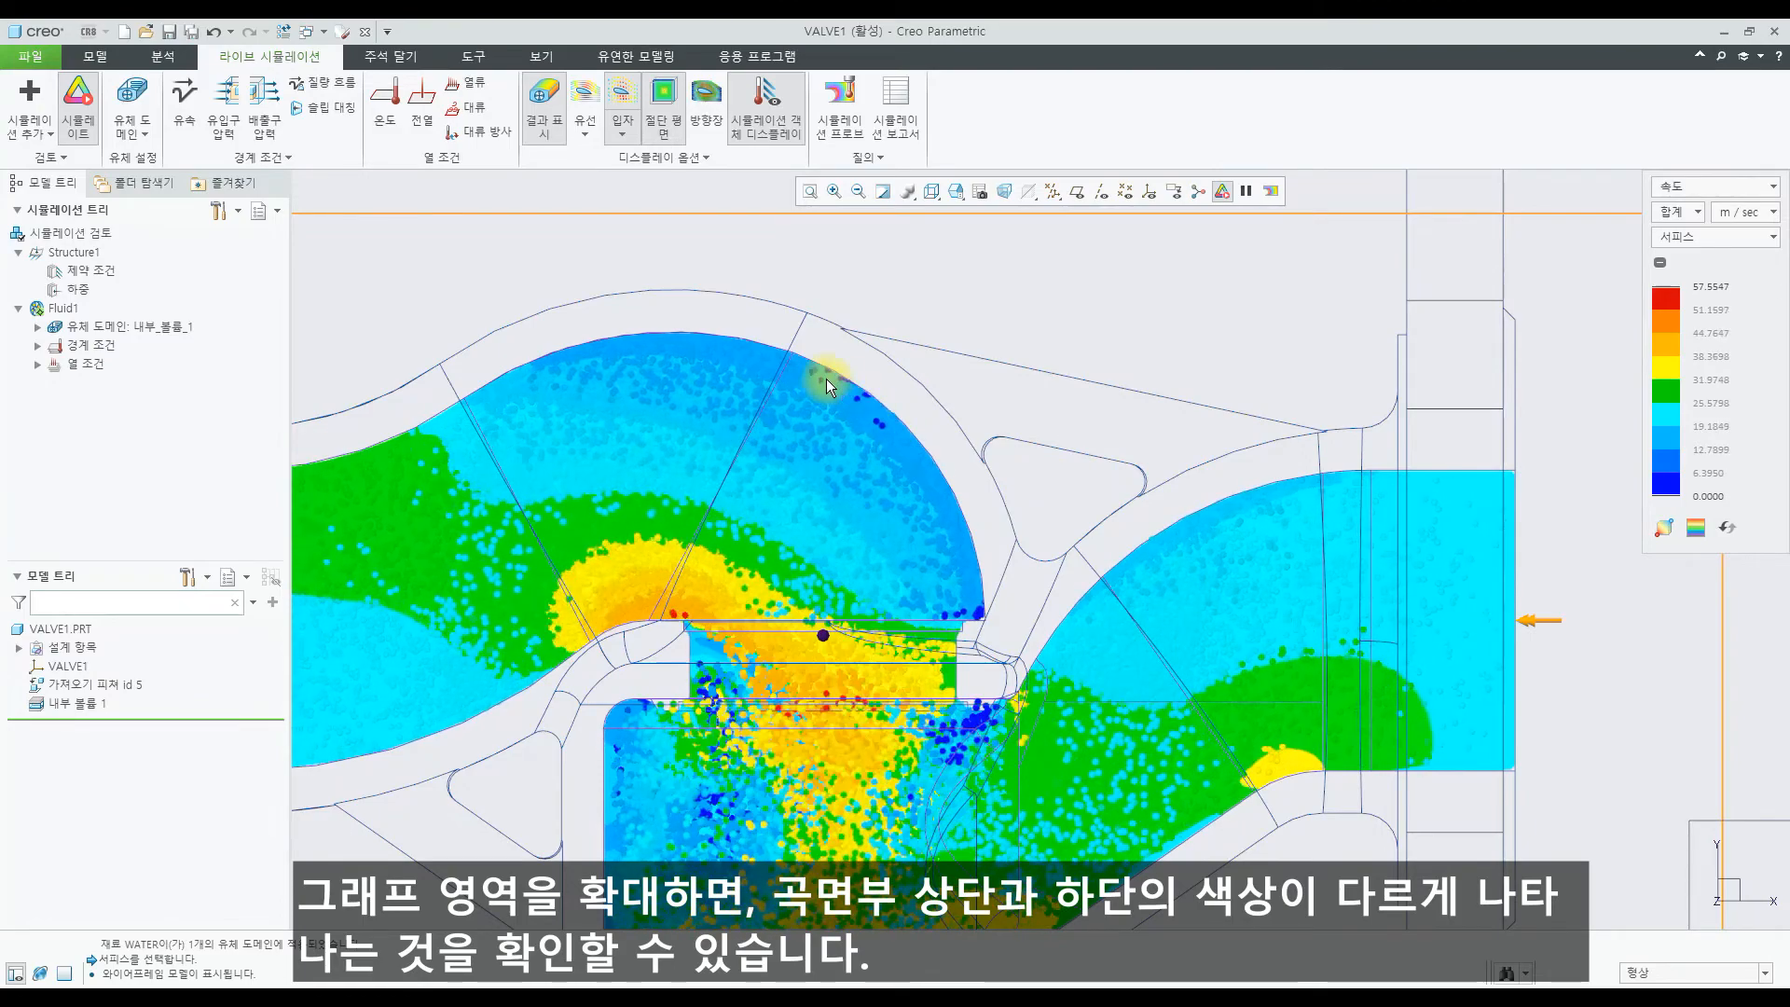
{"action": "scroll", "coordinate": [999, 399], "scroll_direction": "down", "scroll_amount": 3}
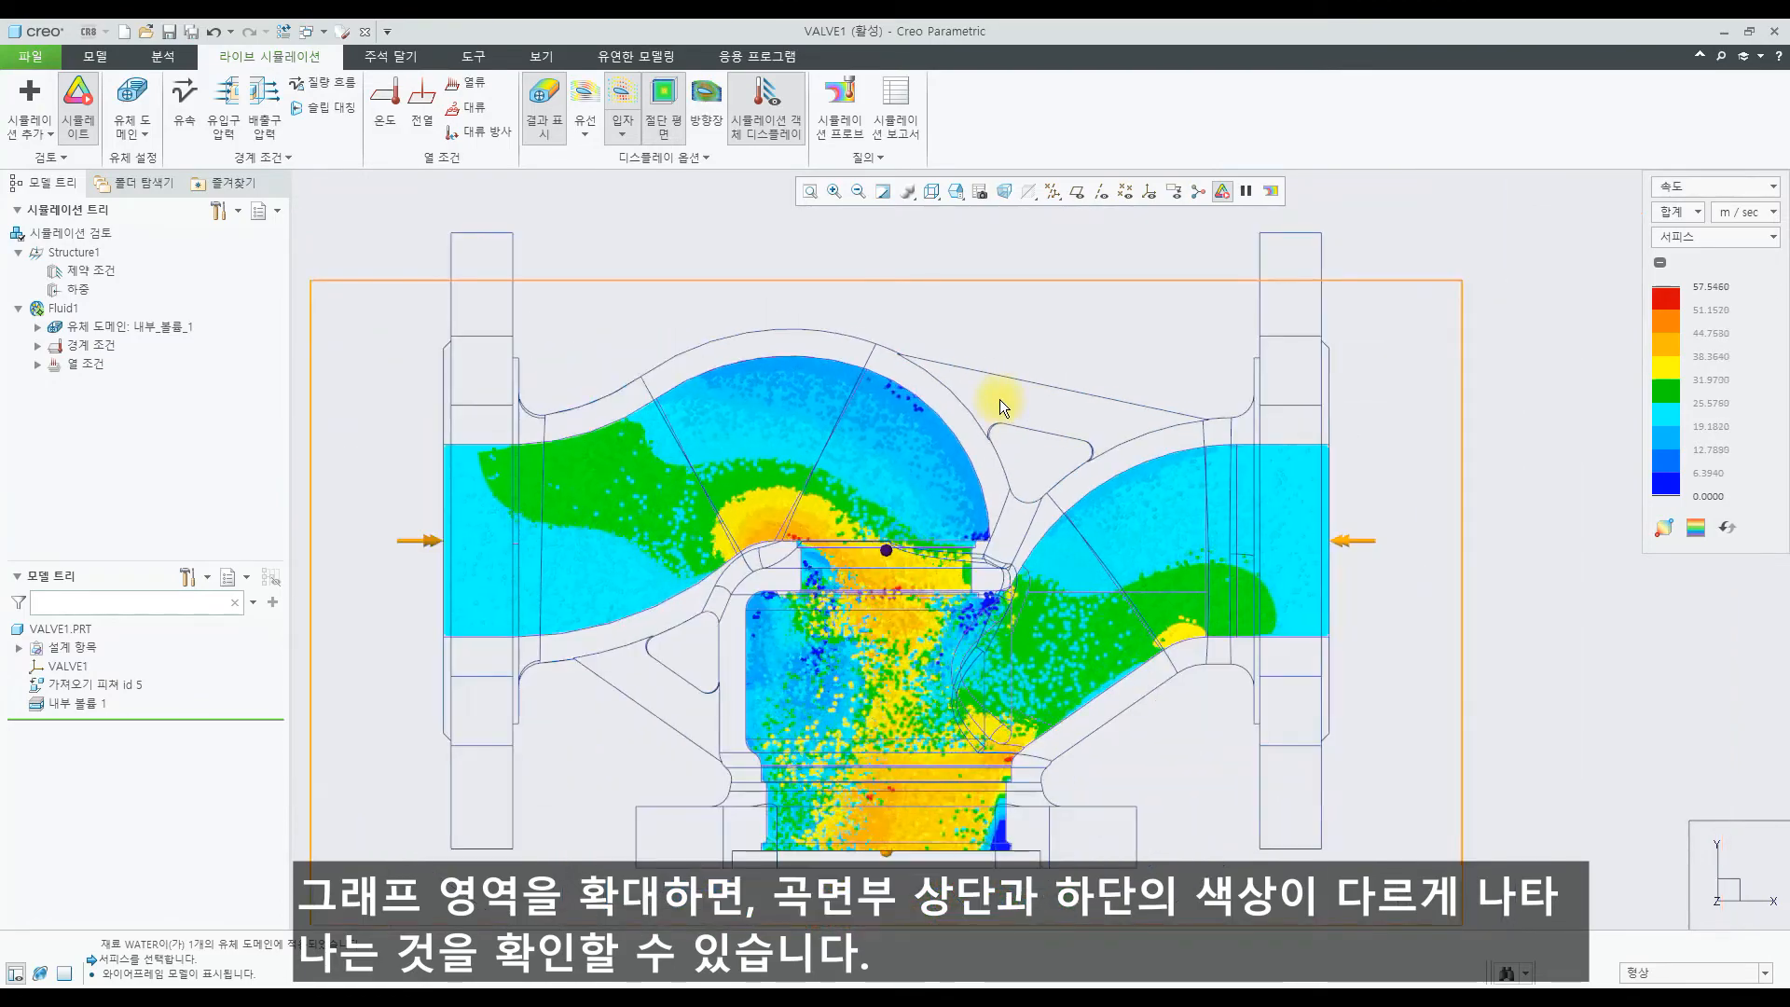
{"action": "scroll", "coordinate": [759, 575], "scroll_direction": "up", "scroll_amount": 4}
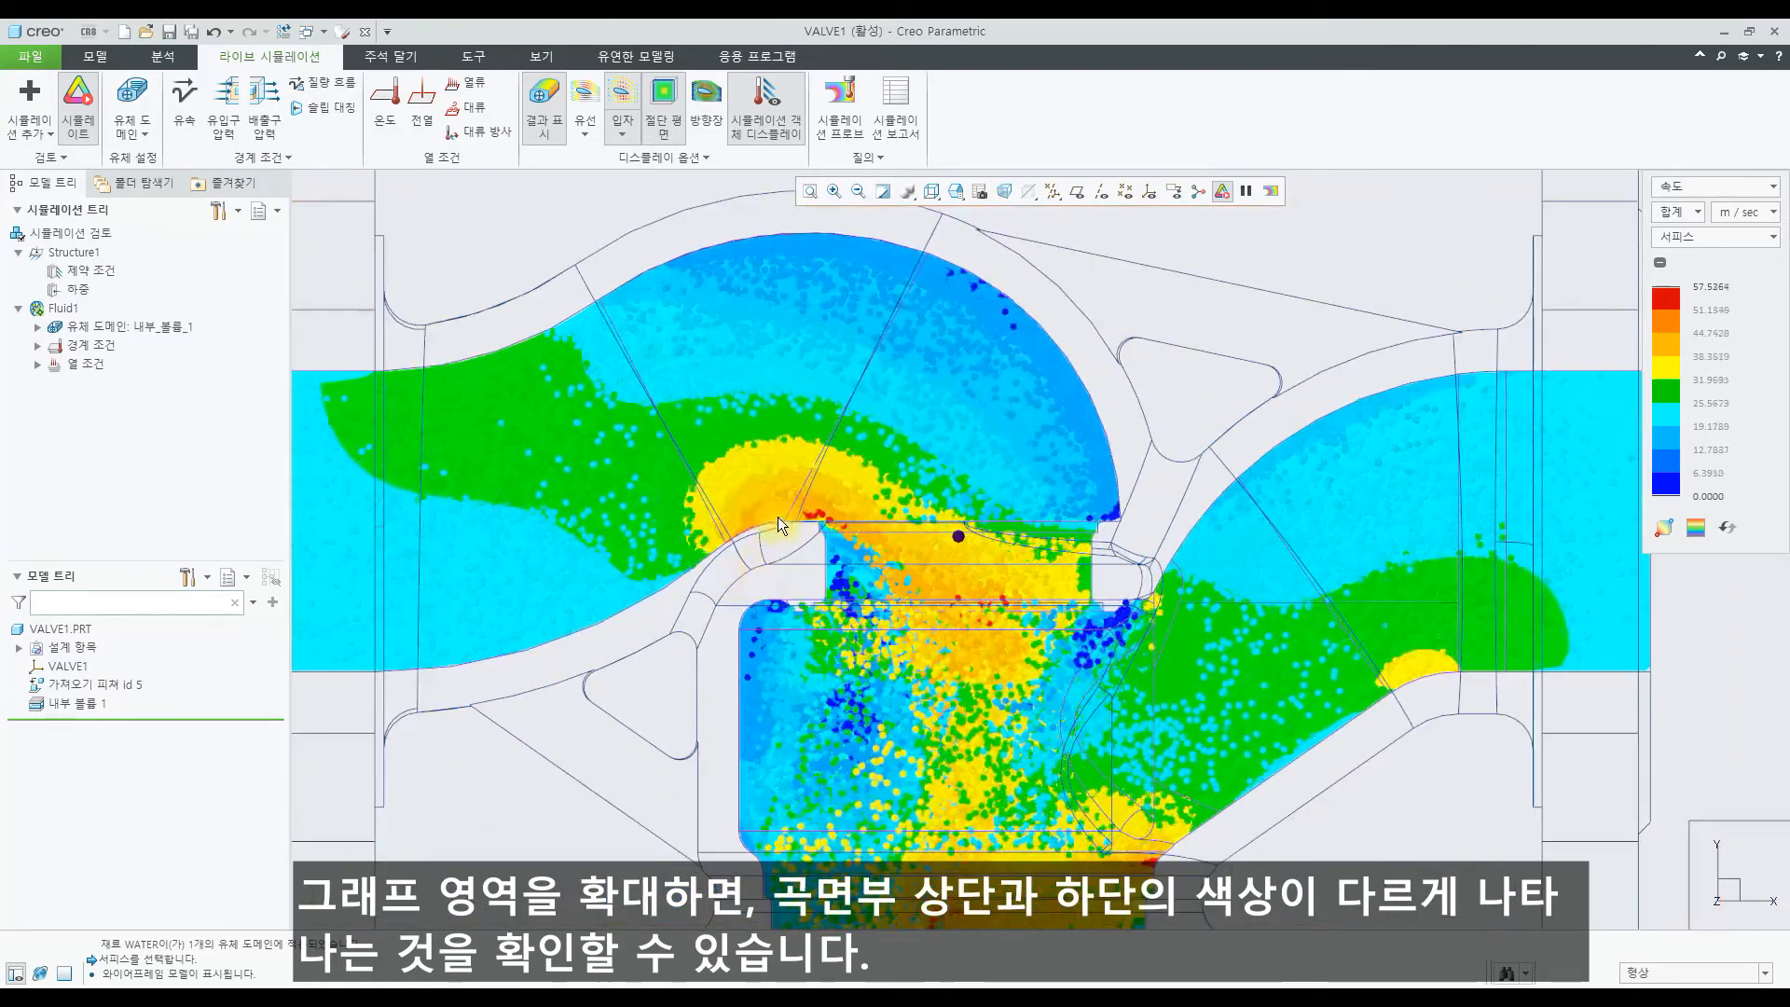
{"action": "scroll", "coordinate": [781, 535], "scroll_direction": "down", "scroll_amount": 4}
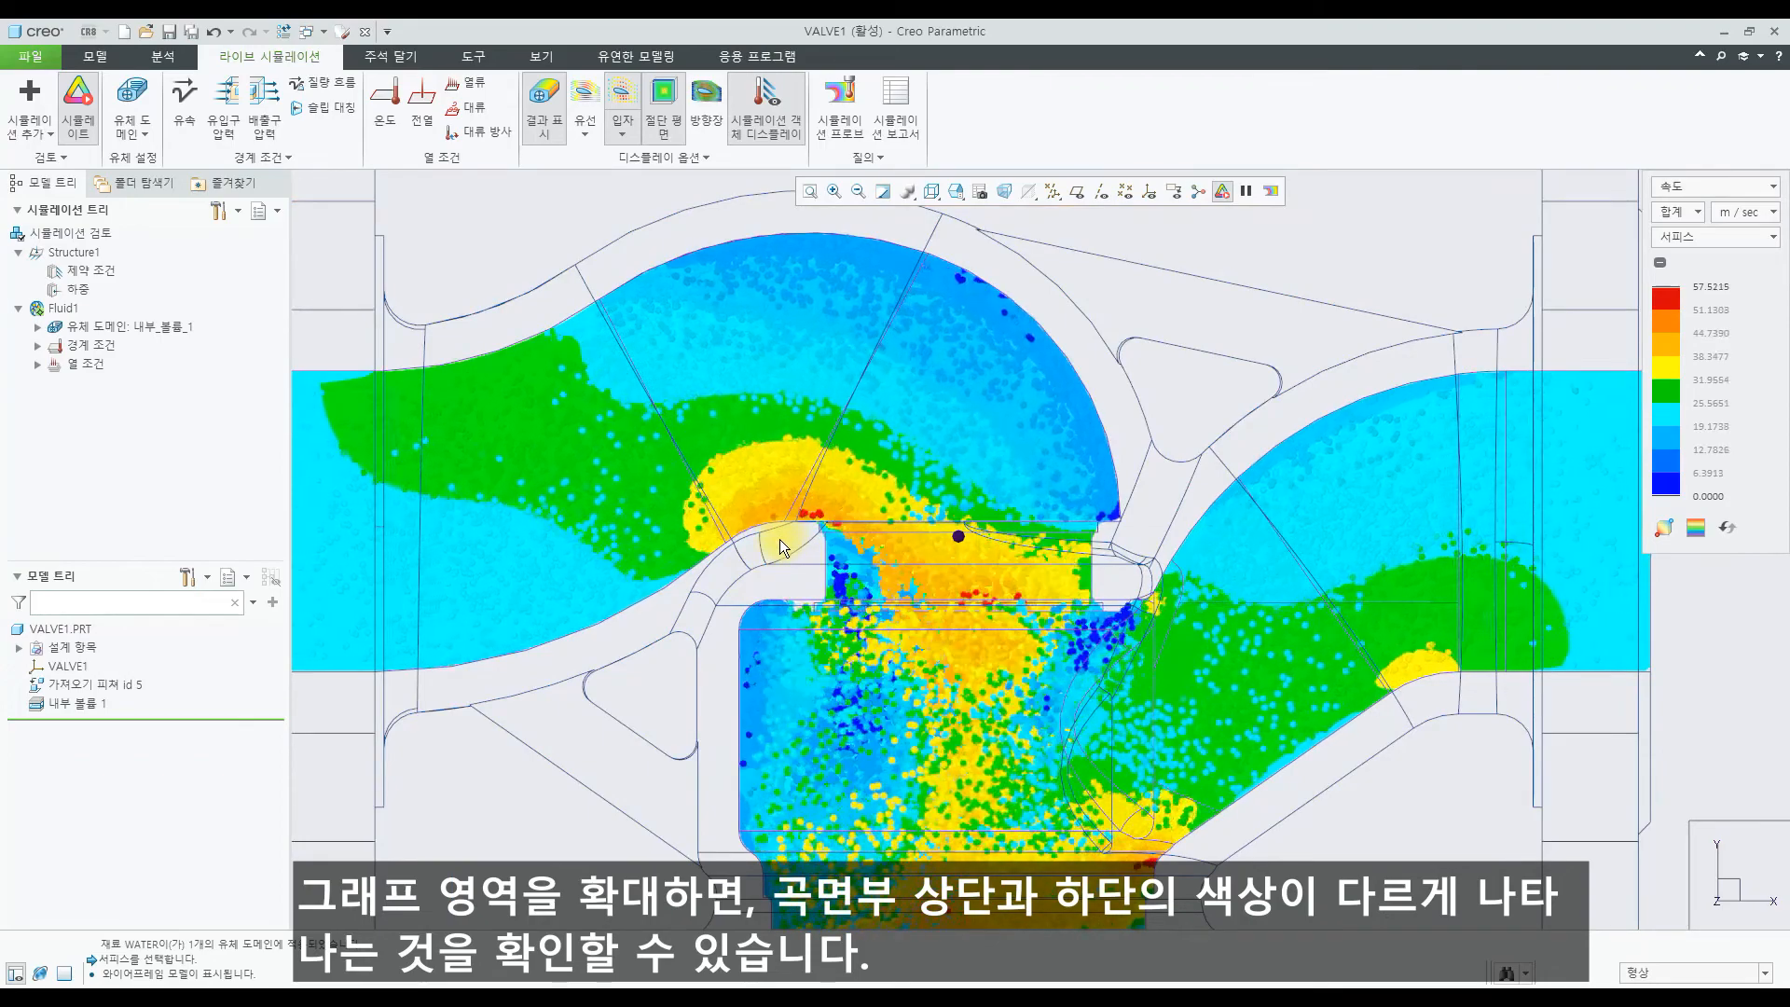
{"action": "scroll", "coordinate": [1006, 538], "scroll_direction": "up", "scroll_amount": 1}
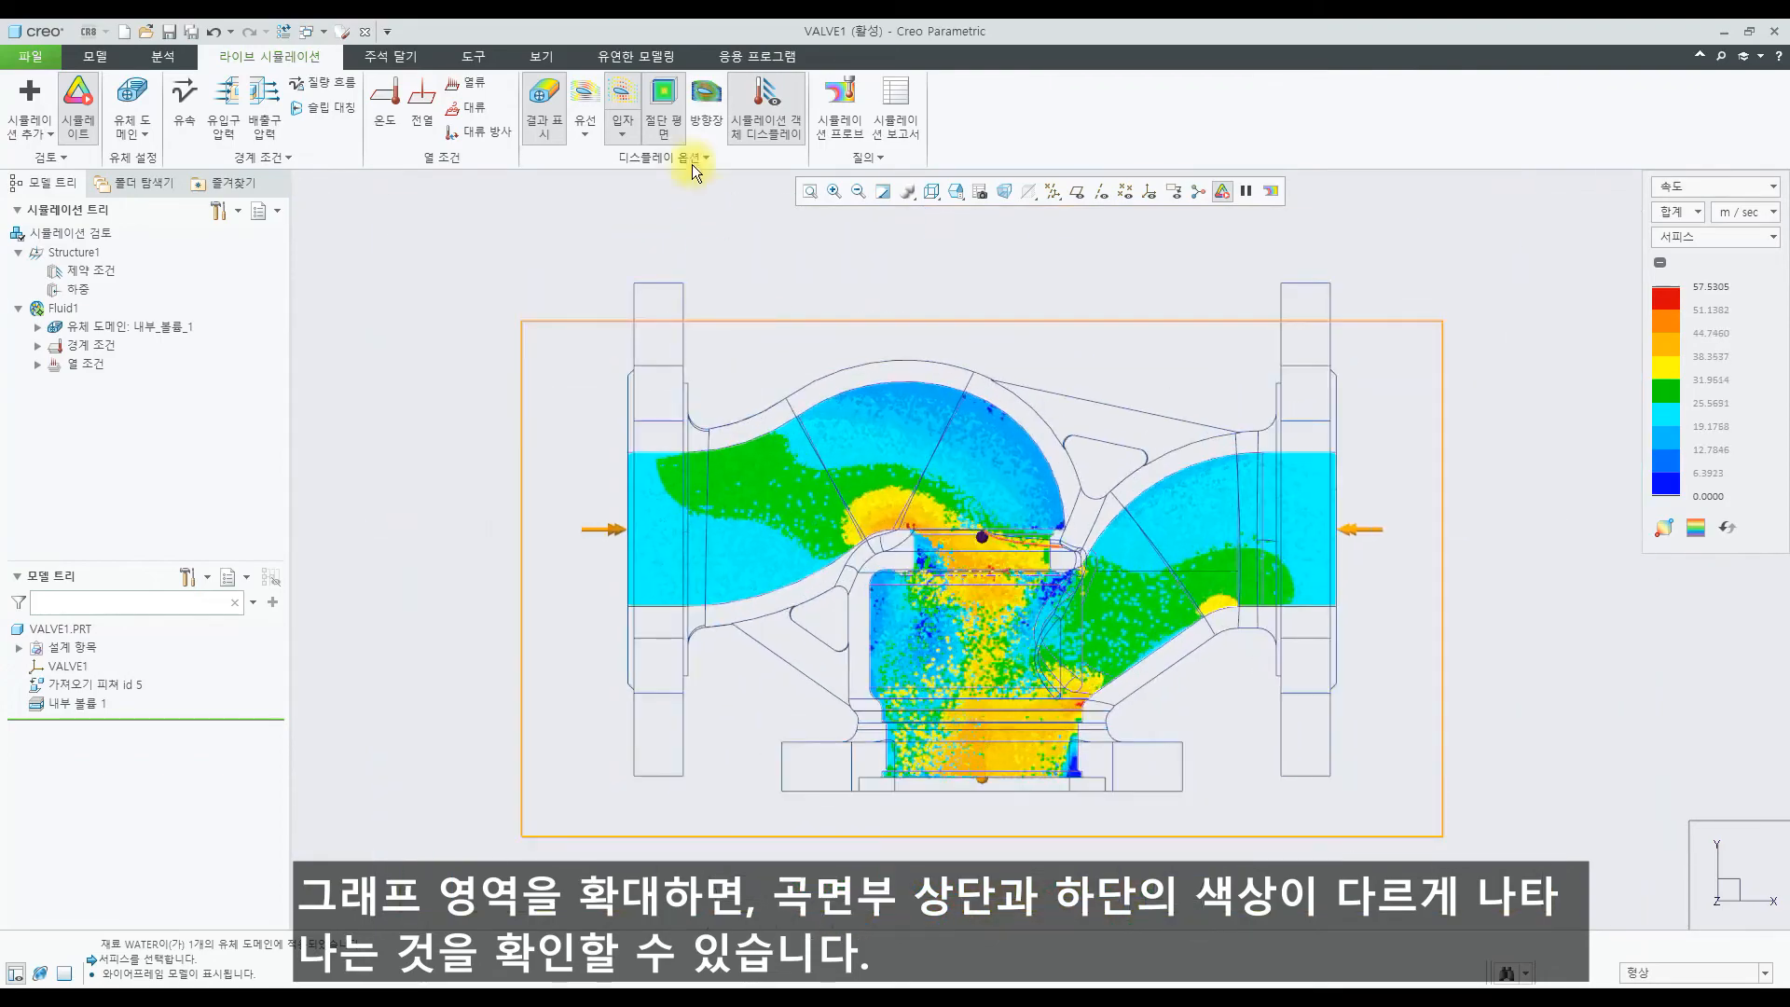
{"action": "left_click", "coordinate": [668, 107]}
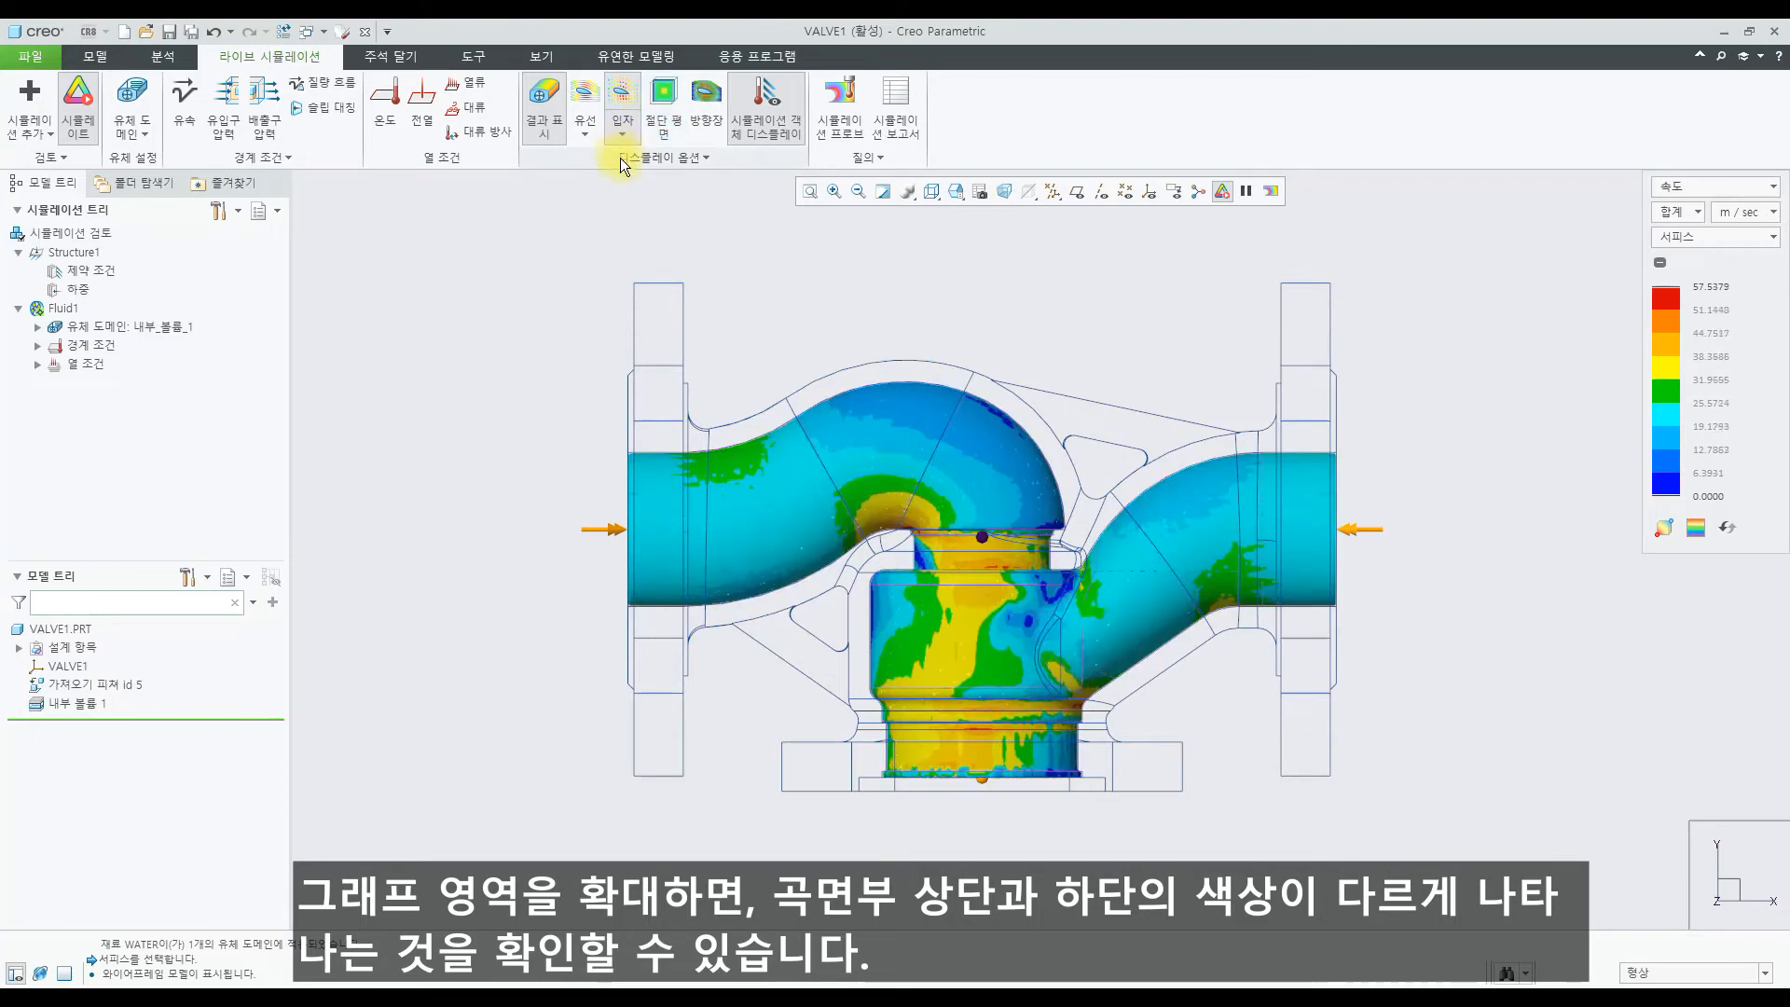
{"action": "left_click", "coordinate": [623, 89]}
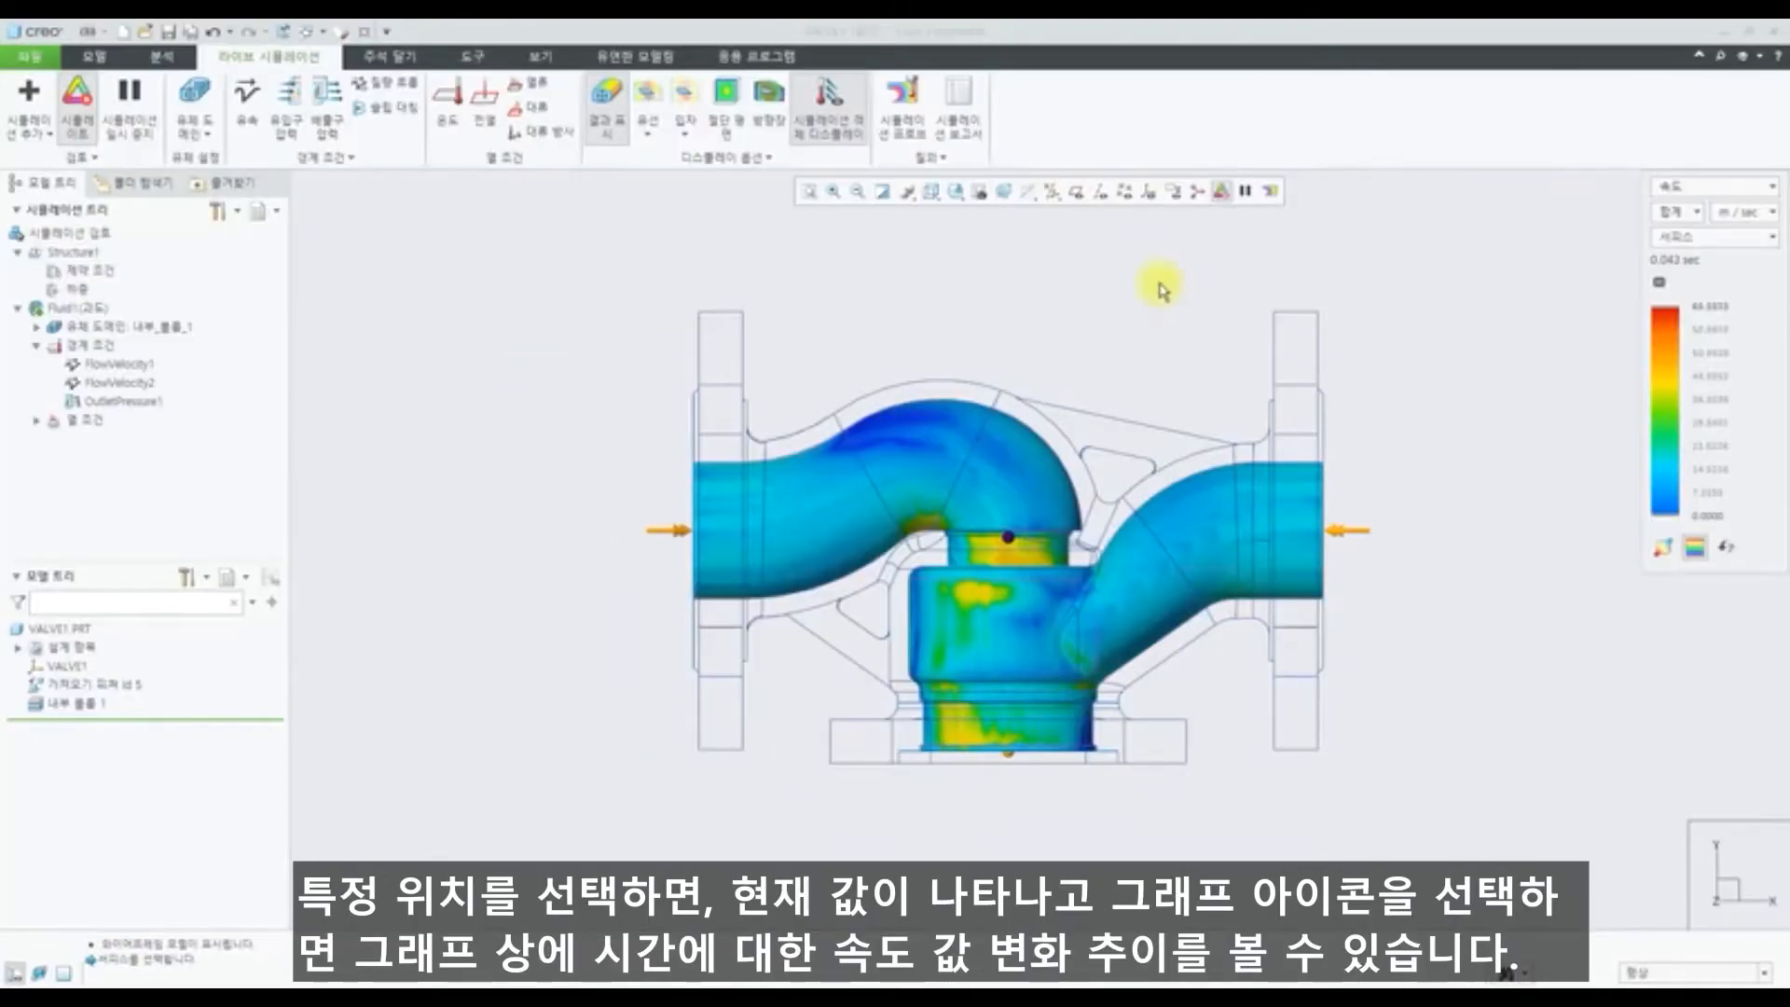
Step: Probe the velocity at a point on the right-hand inlet passage and at one near the outlet, graphing each over time
{"action": "left_click", "coordinate": [902, 123]}
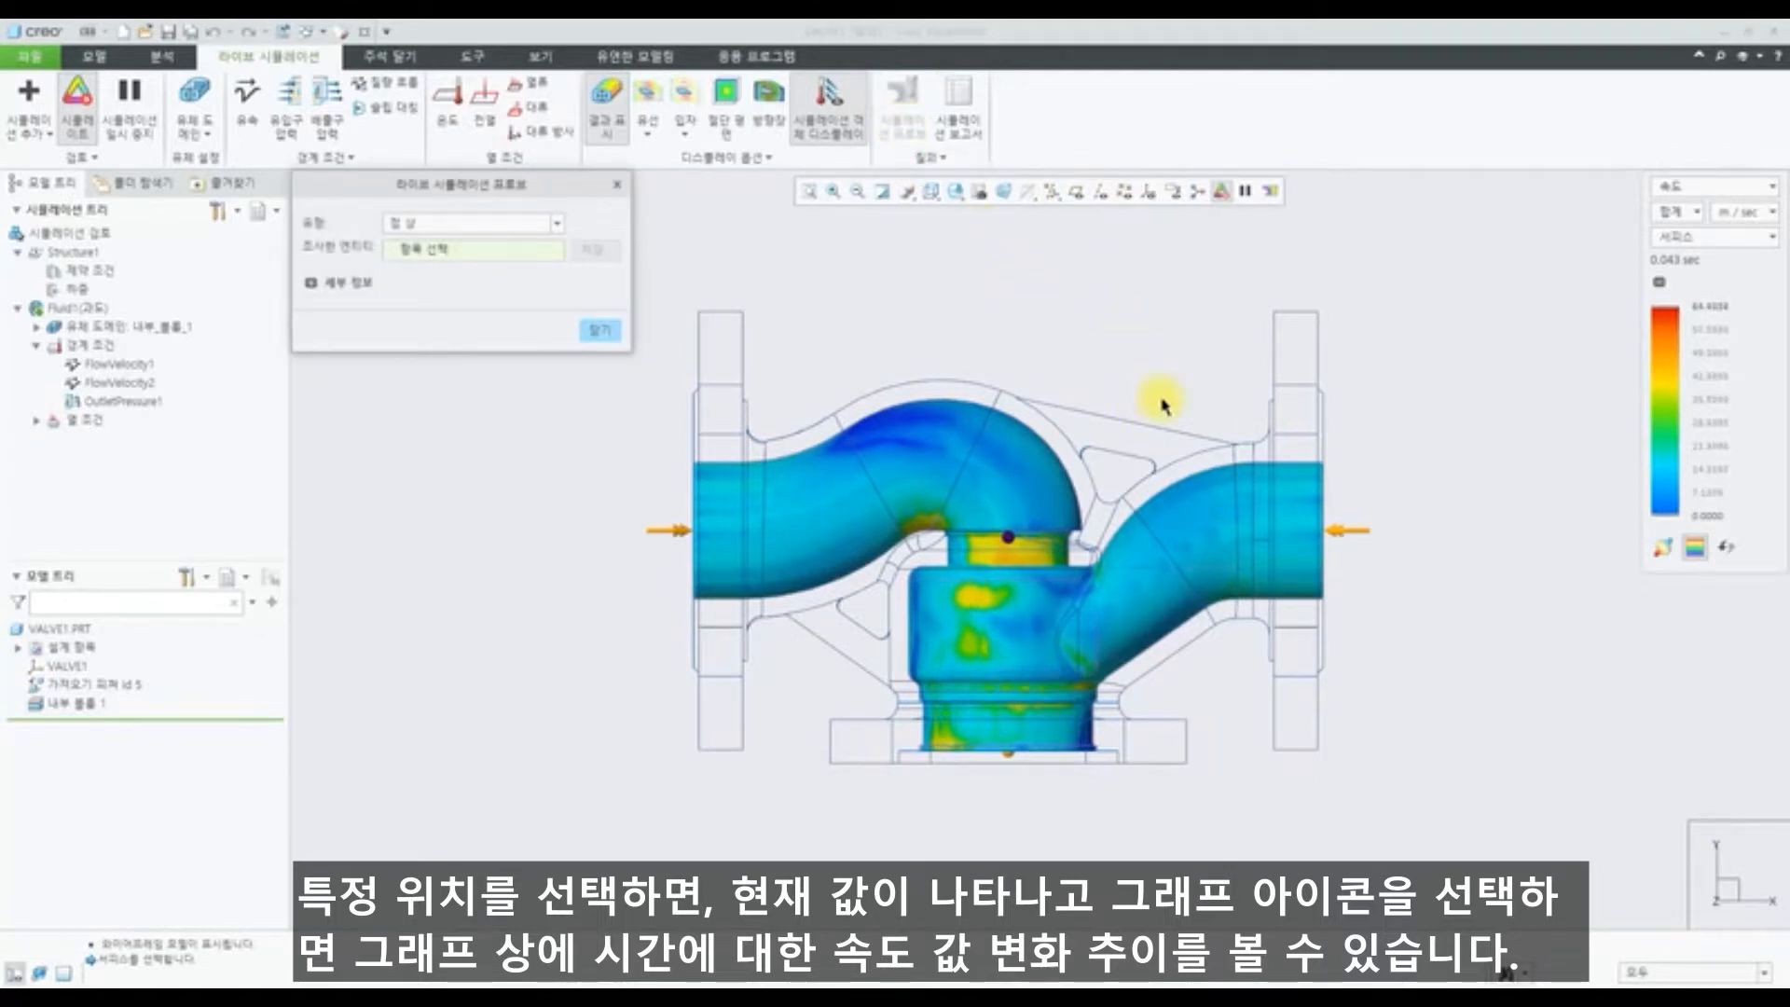
{"action": "left_click", "coordinate": [1208, 530]}
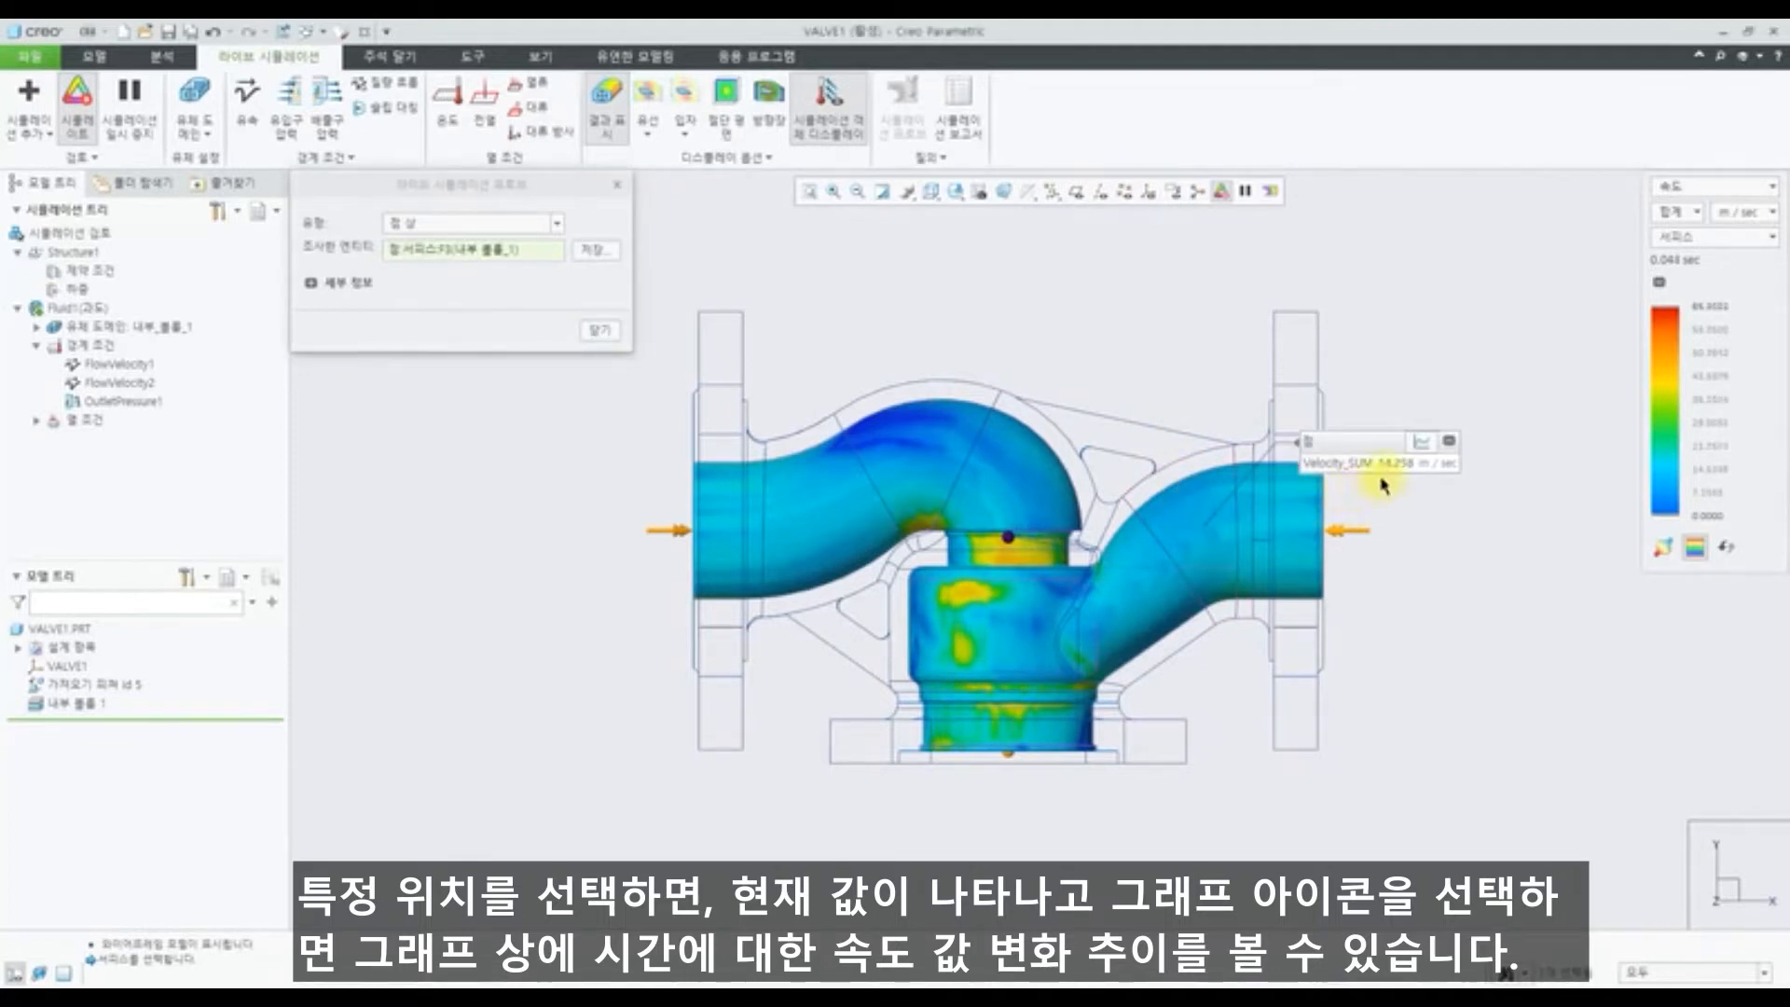
{"action": "left_click", "coordinate": [1427, 442]}
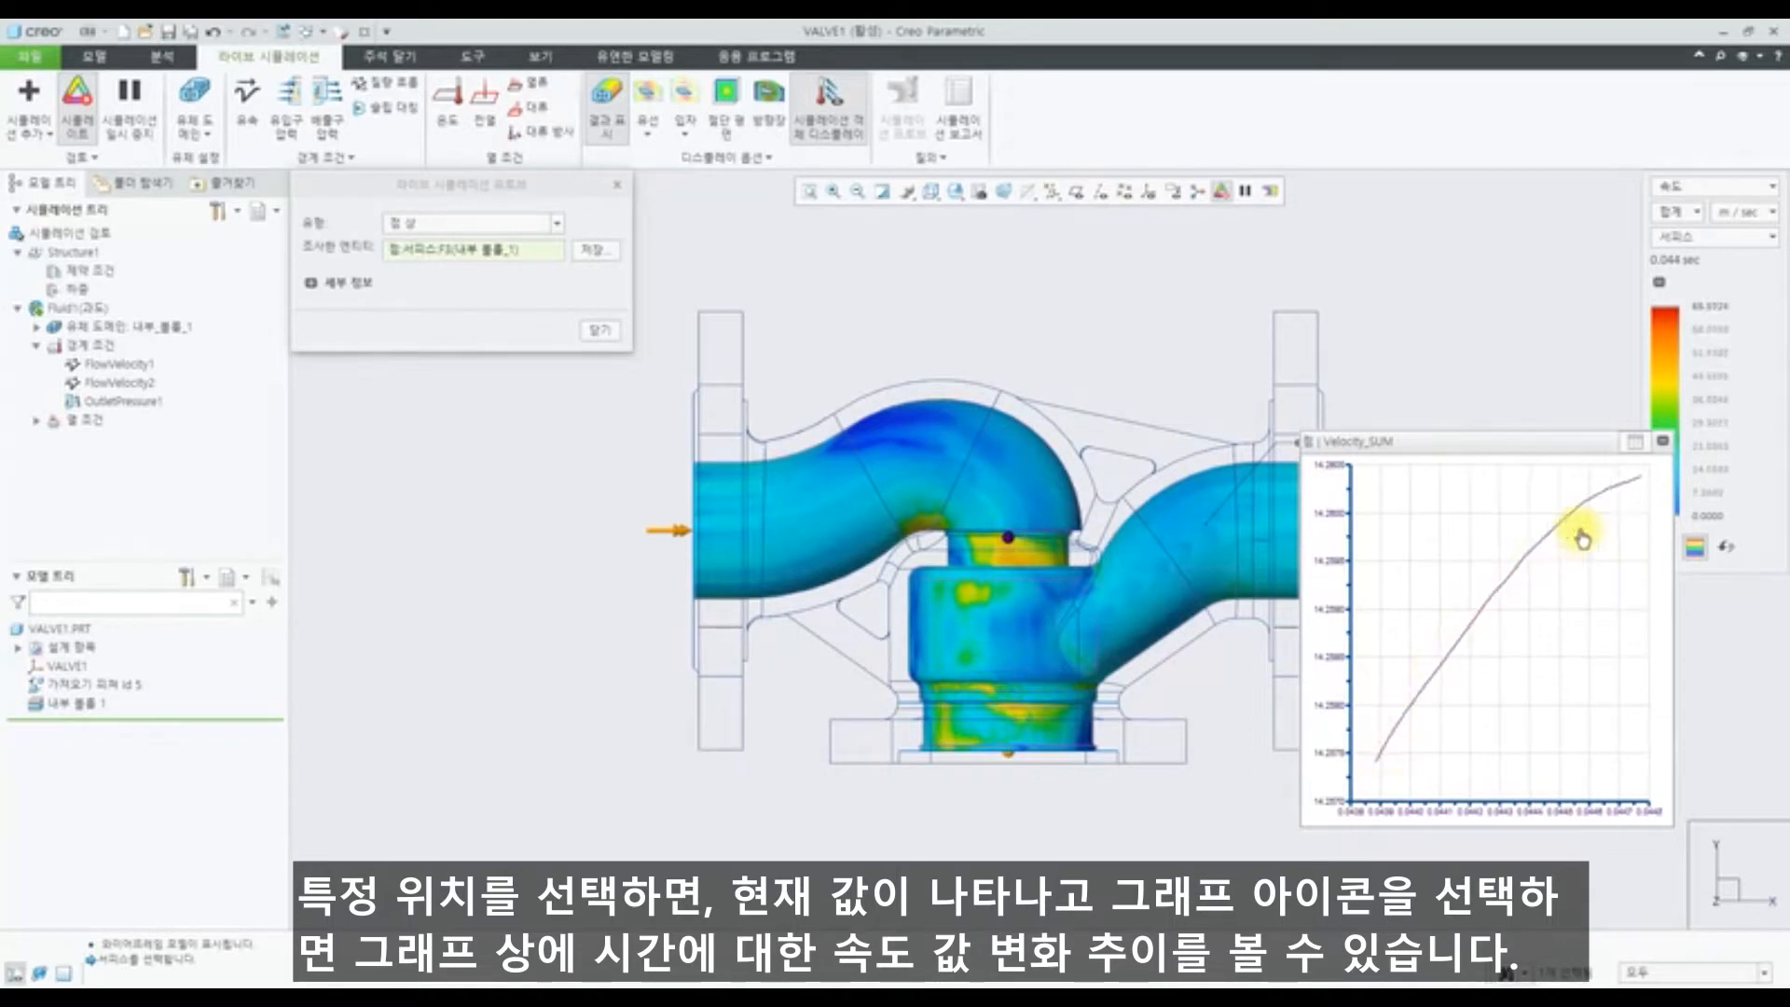
{"action": "left_click", "coordinate": [1040, 739]}
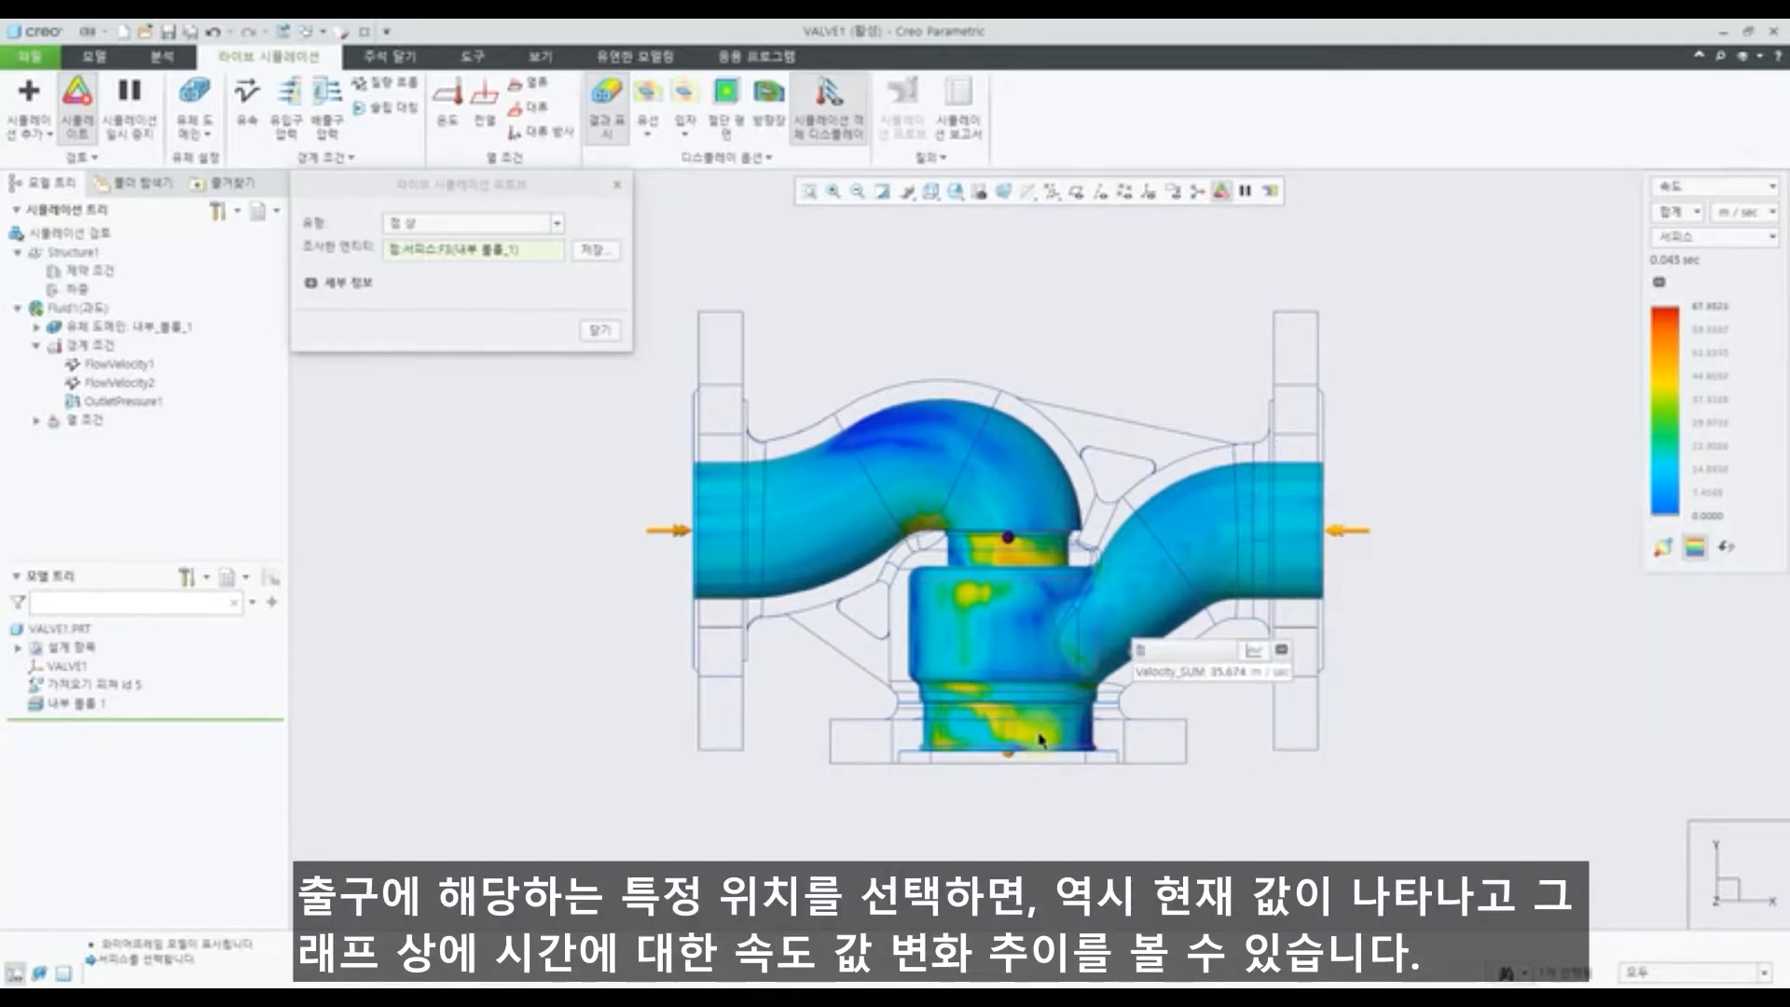
{"action": "left_click", "coordinate": [1260, 653]}
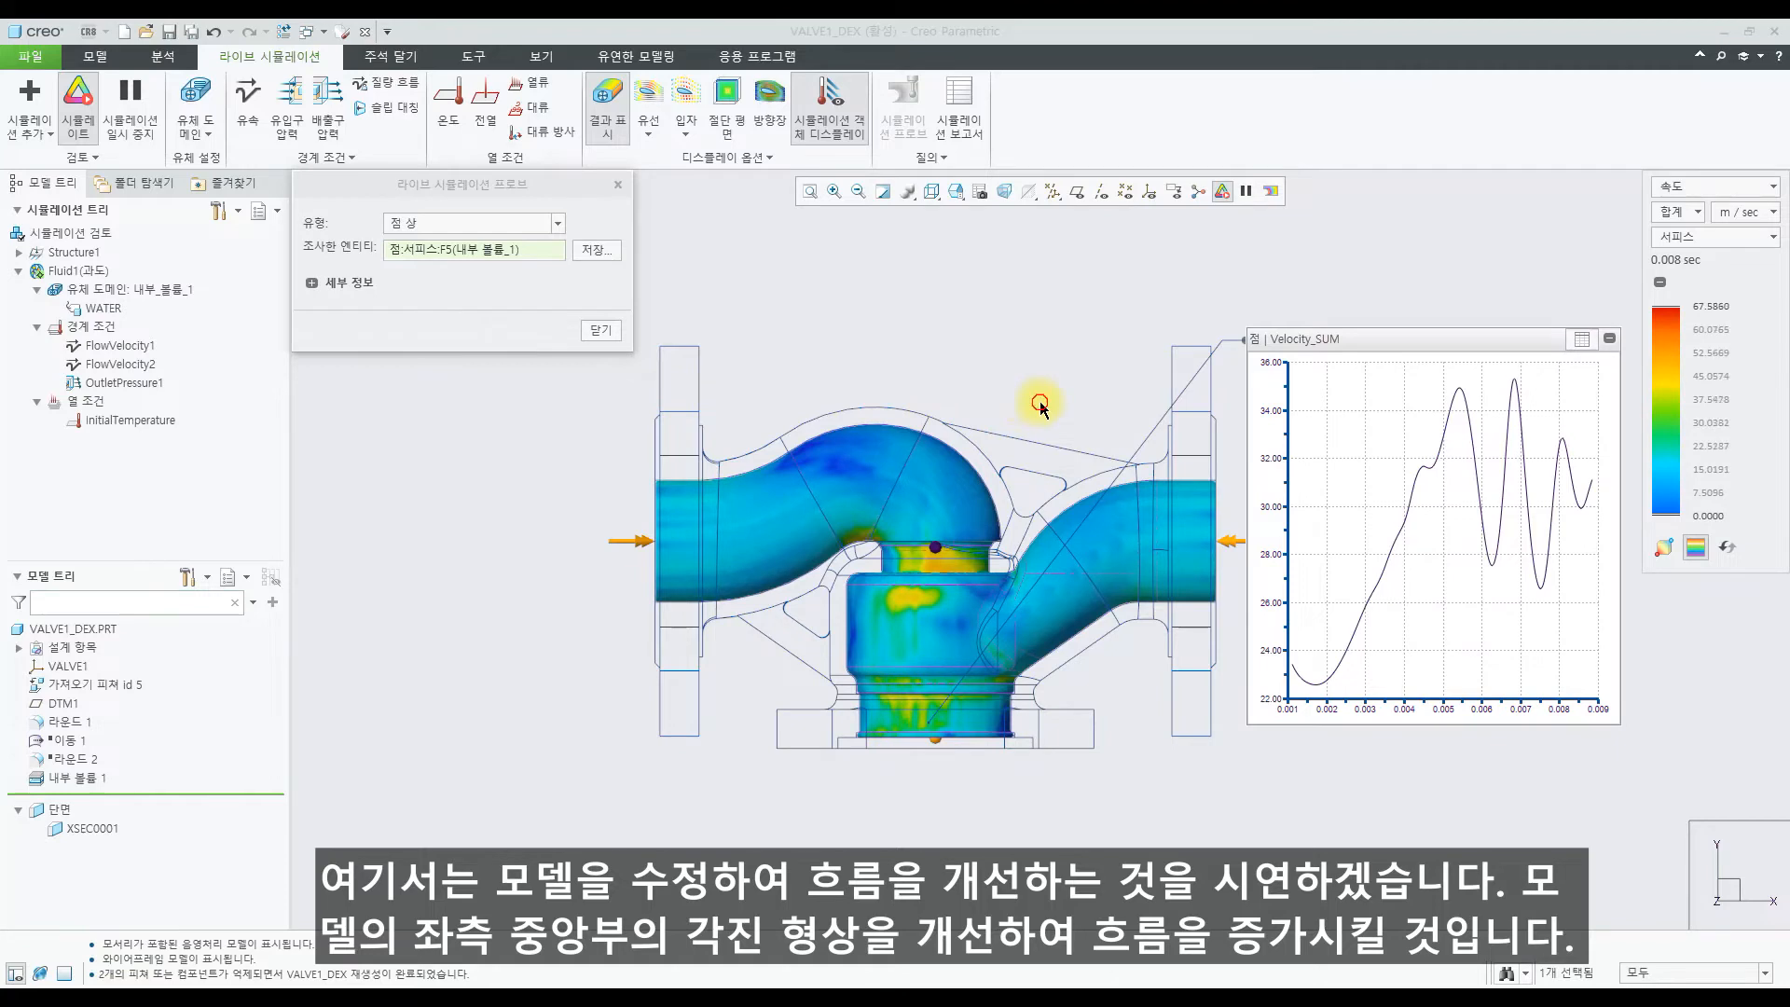
Step: Close the probe on VALVE1_DEX and resume the suppressed features 이동 1 and 라운드 2 to smooth the angular edge at the valve's centre
{"action": "scroll", "coordinate": [880, 560], "scroll_direction": "up", "scroll_amount": 3}
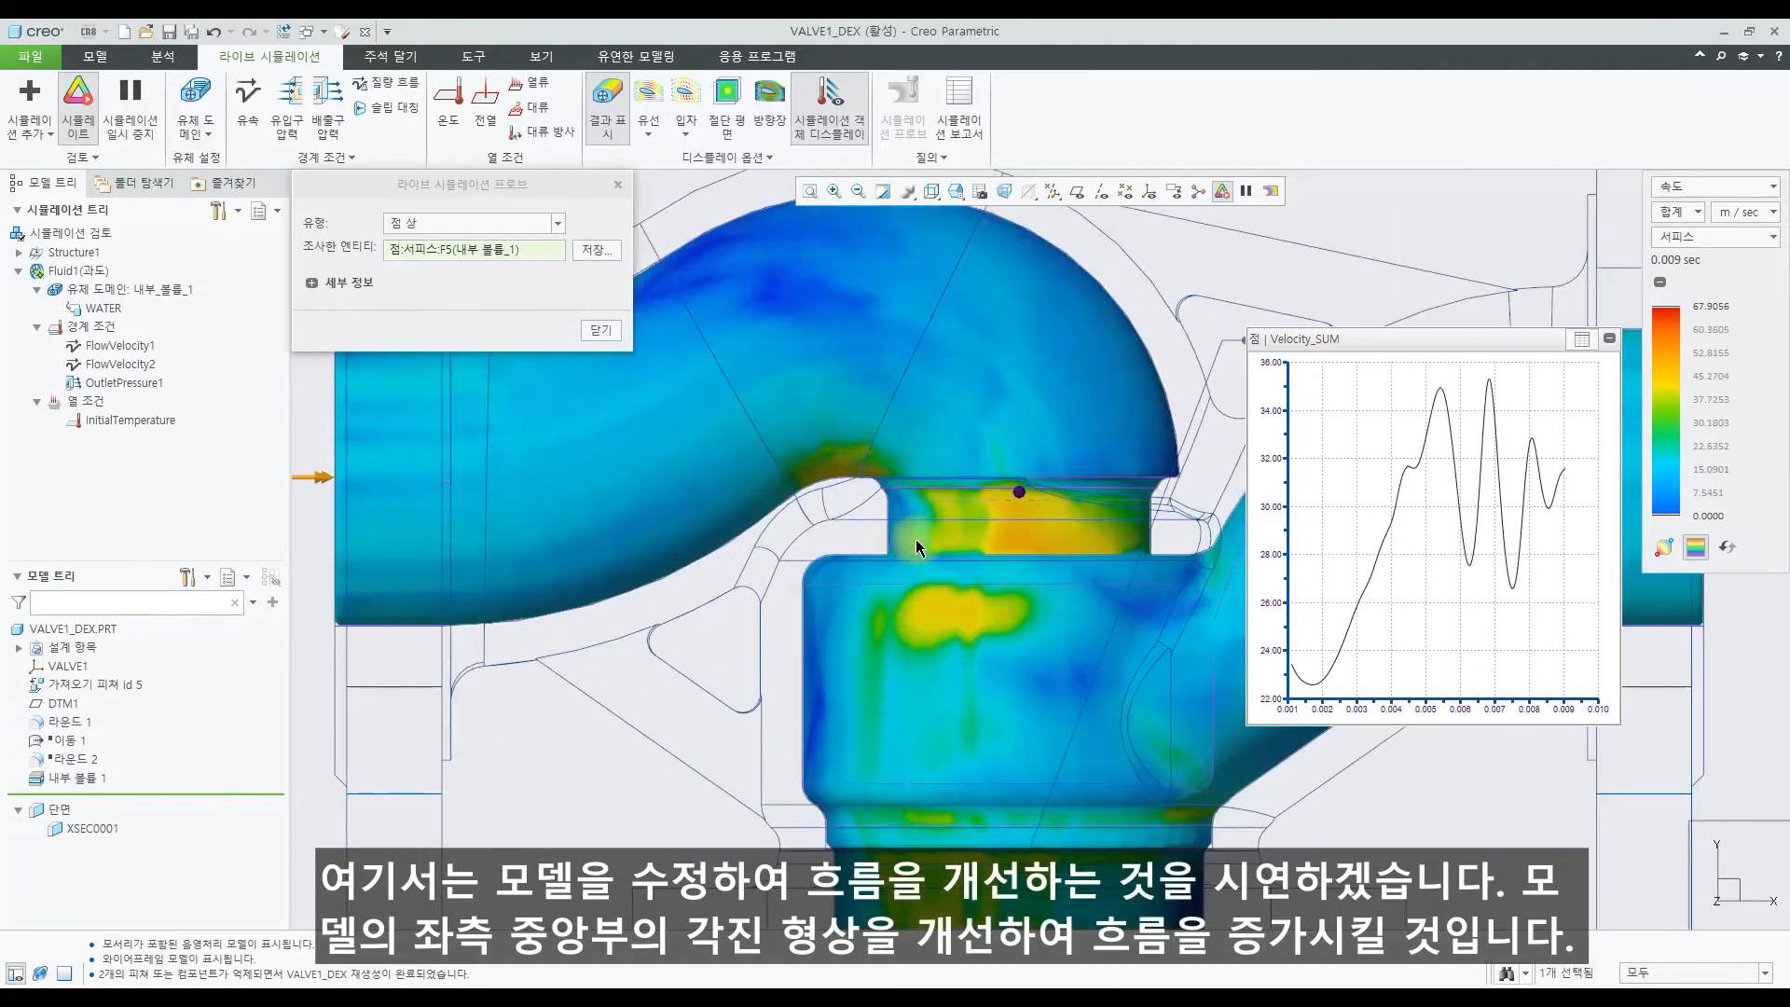
{"action": "scroll", "coordinate": [915, 544], "scroll_direction": "up", "scroll_amount": 2}
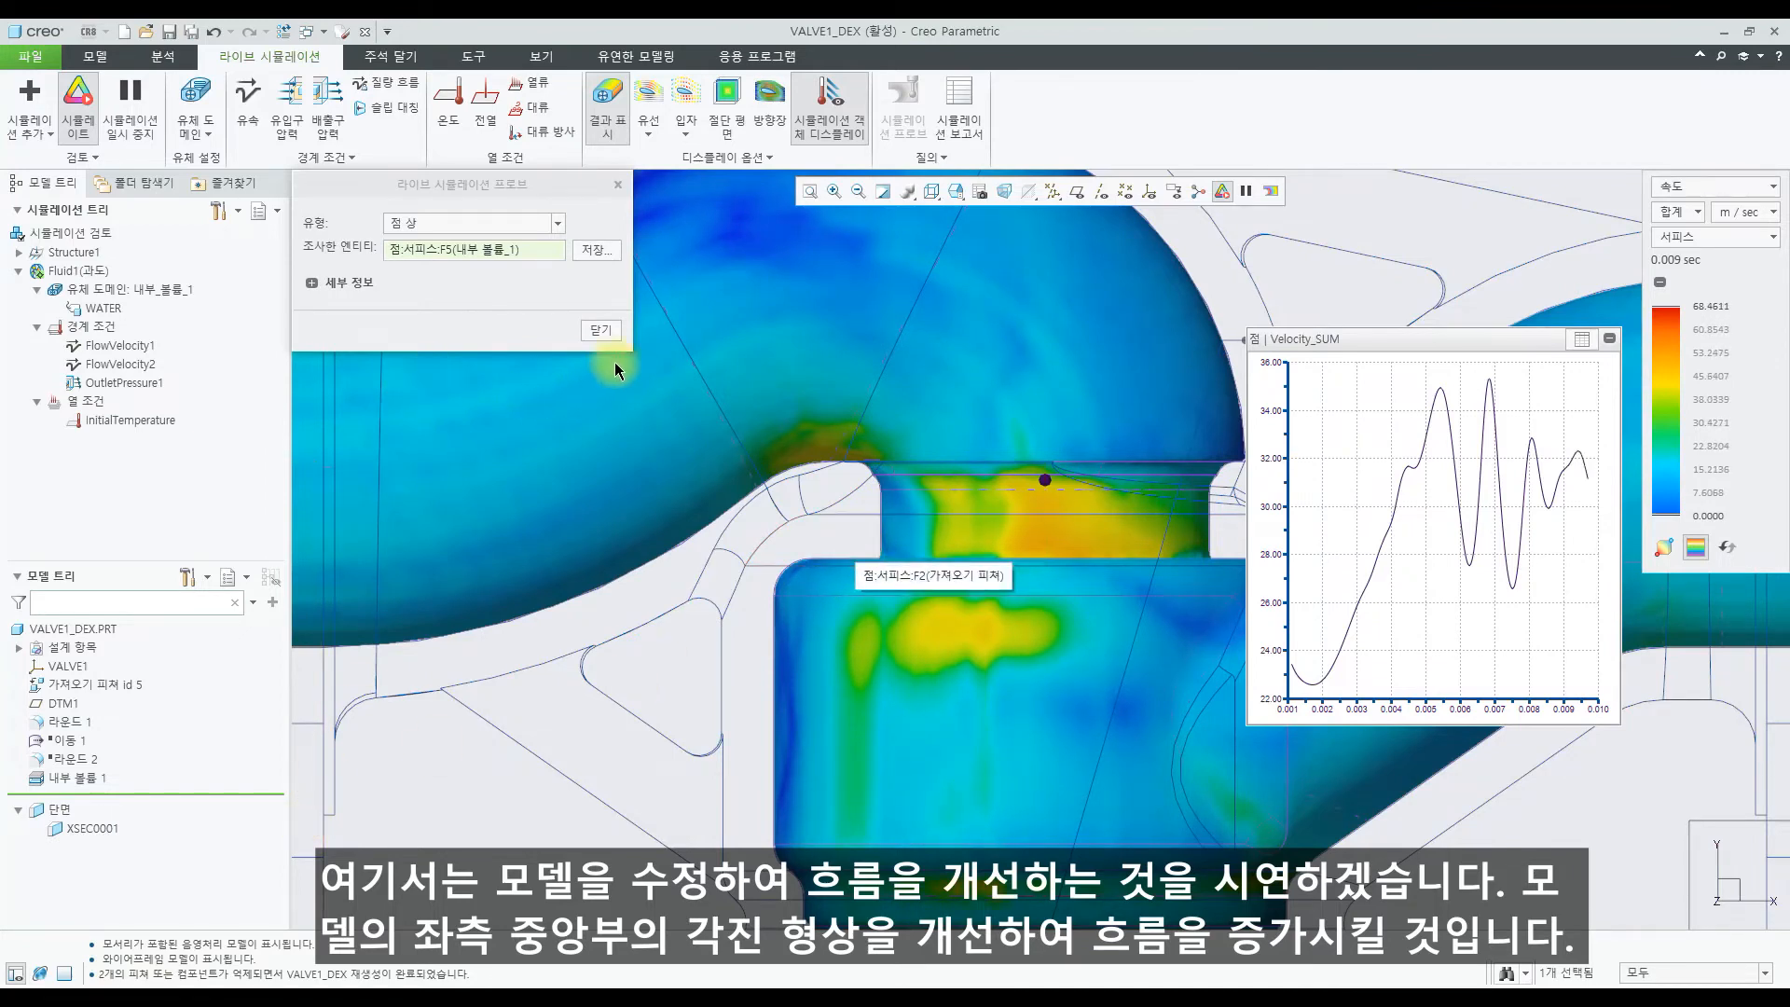
{"action": "left_click", "coordinate": [602, 328]}
{"action": "left_click", "coordinate": [69, 740]}
{"action": "left_click", "coordinate": [80, 758], "text": "ctrl"}
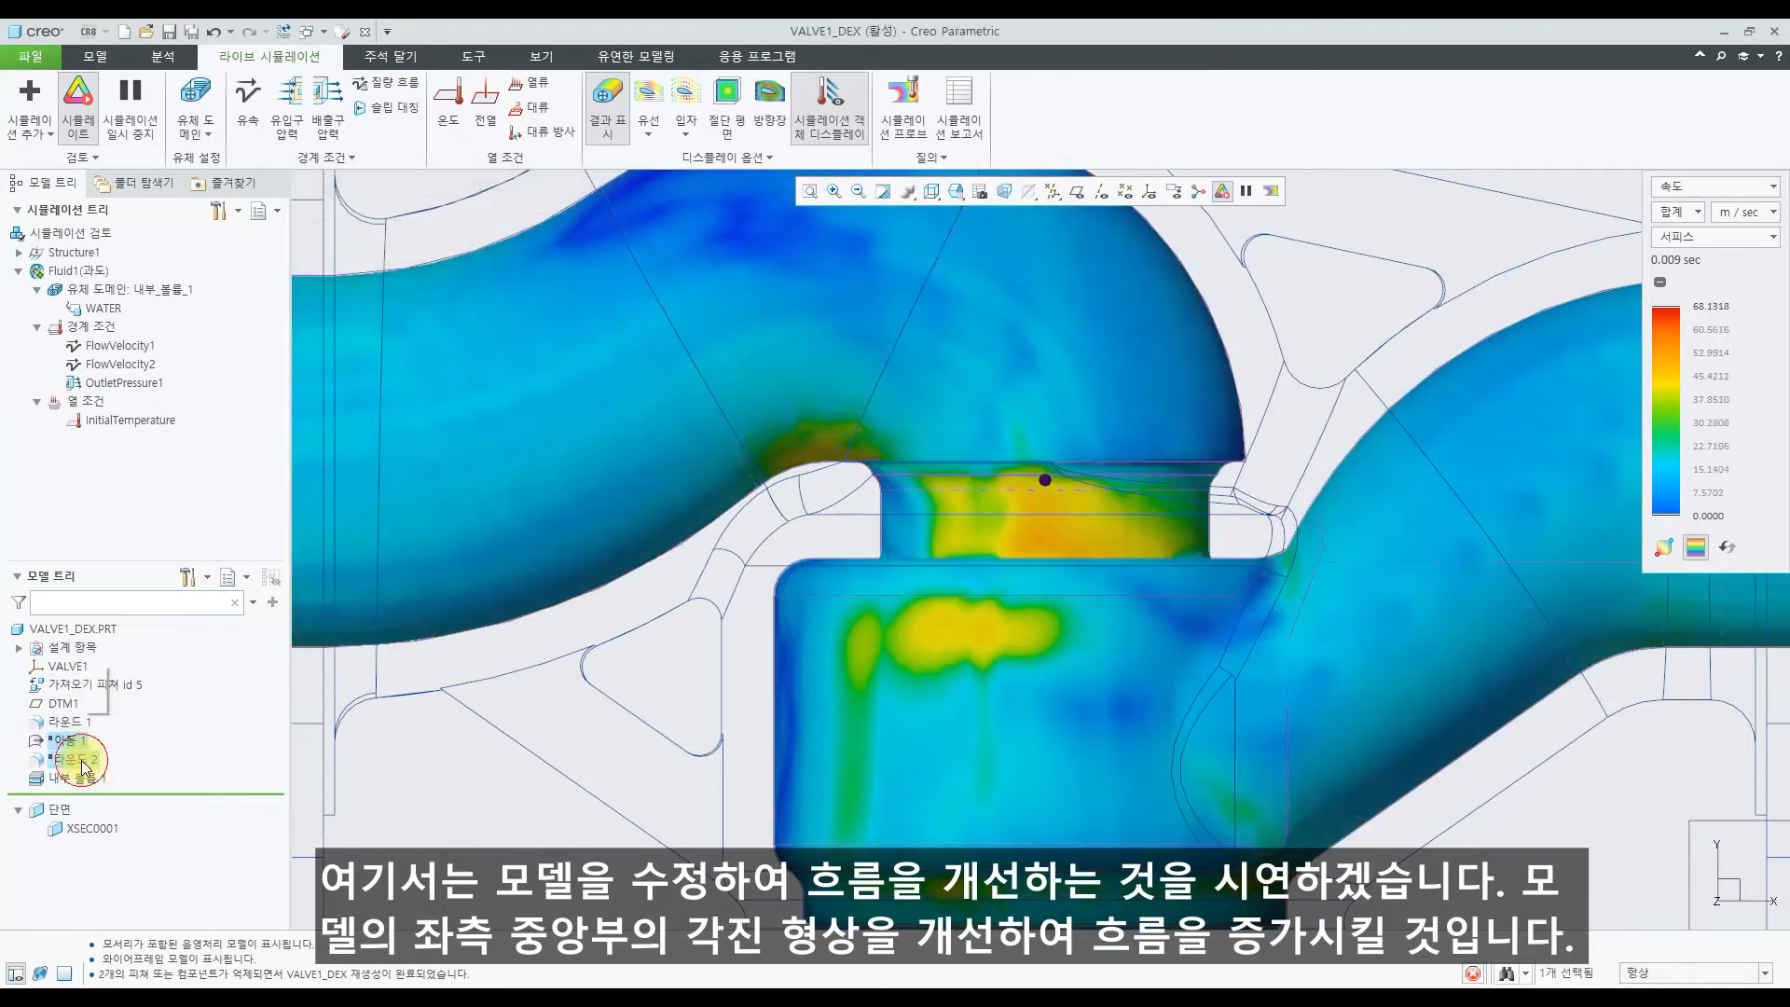
{"action": "right_click", "coordinate": [85, 758]}
{"action": "left_click", "coordinate": [102, 708]}
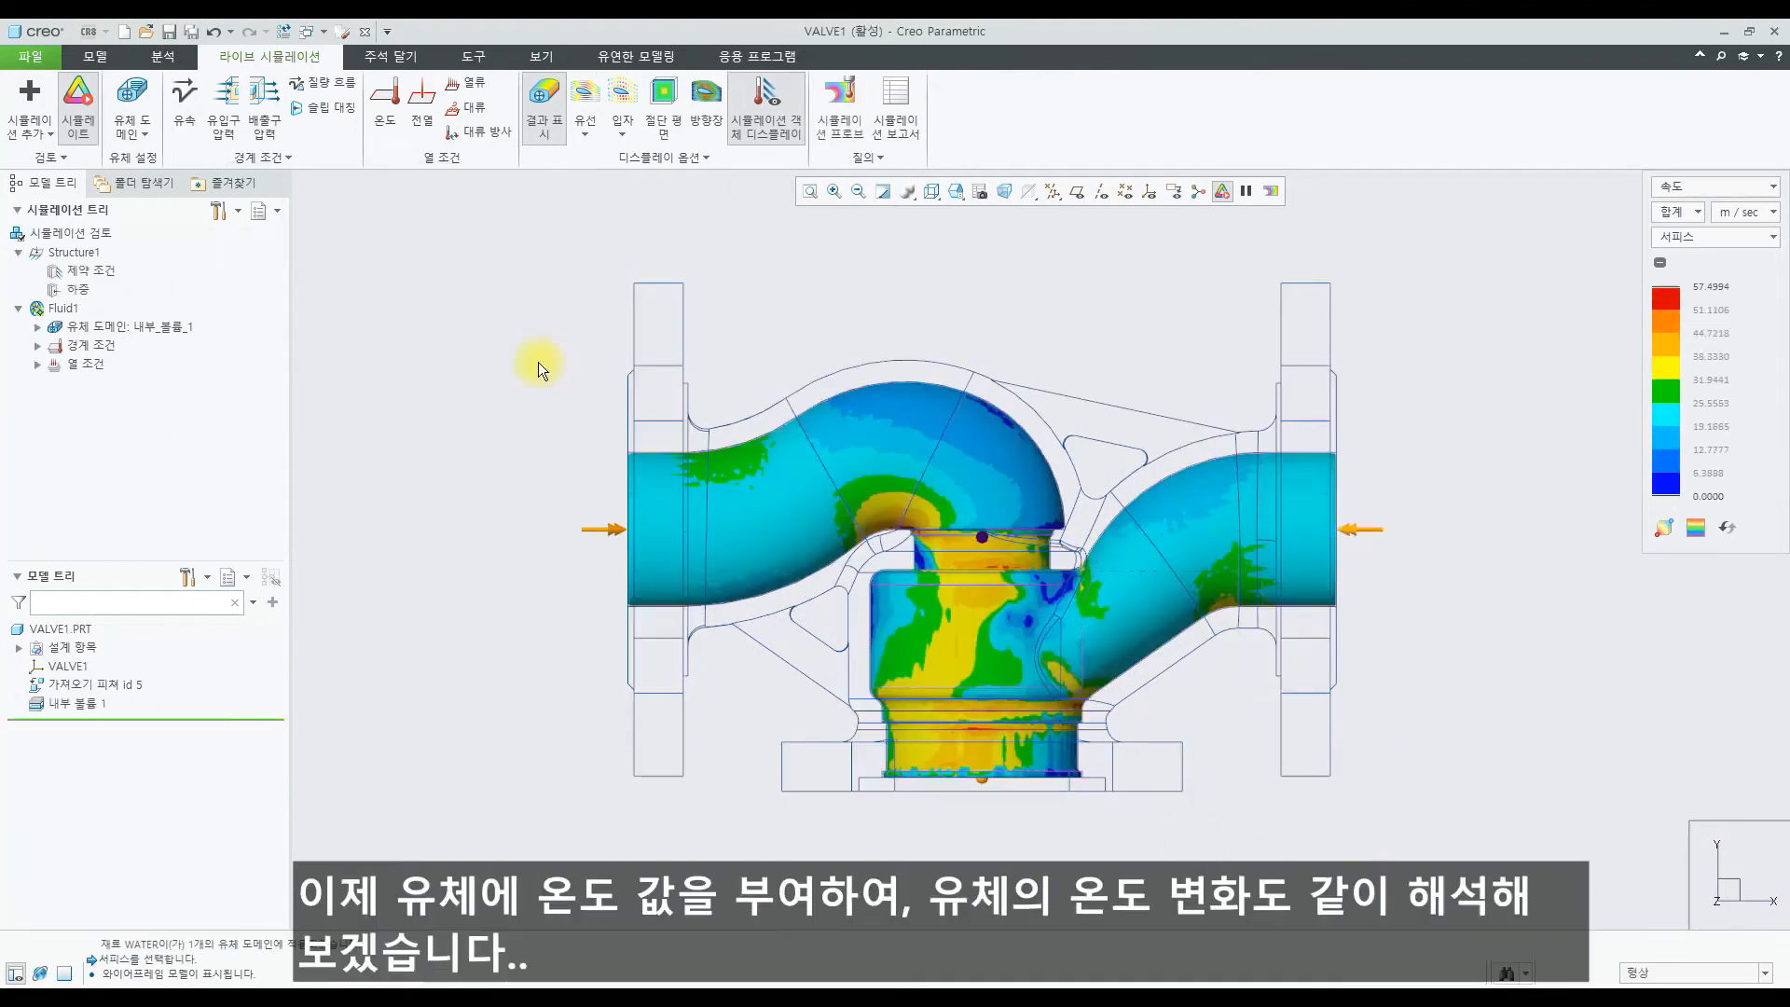
Step: Return VALVE1 to its default orientation and prescribe a temperature of 200 C on the right-hand inlet surface
{"action": "key", "text": "ctrl+d"}
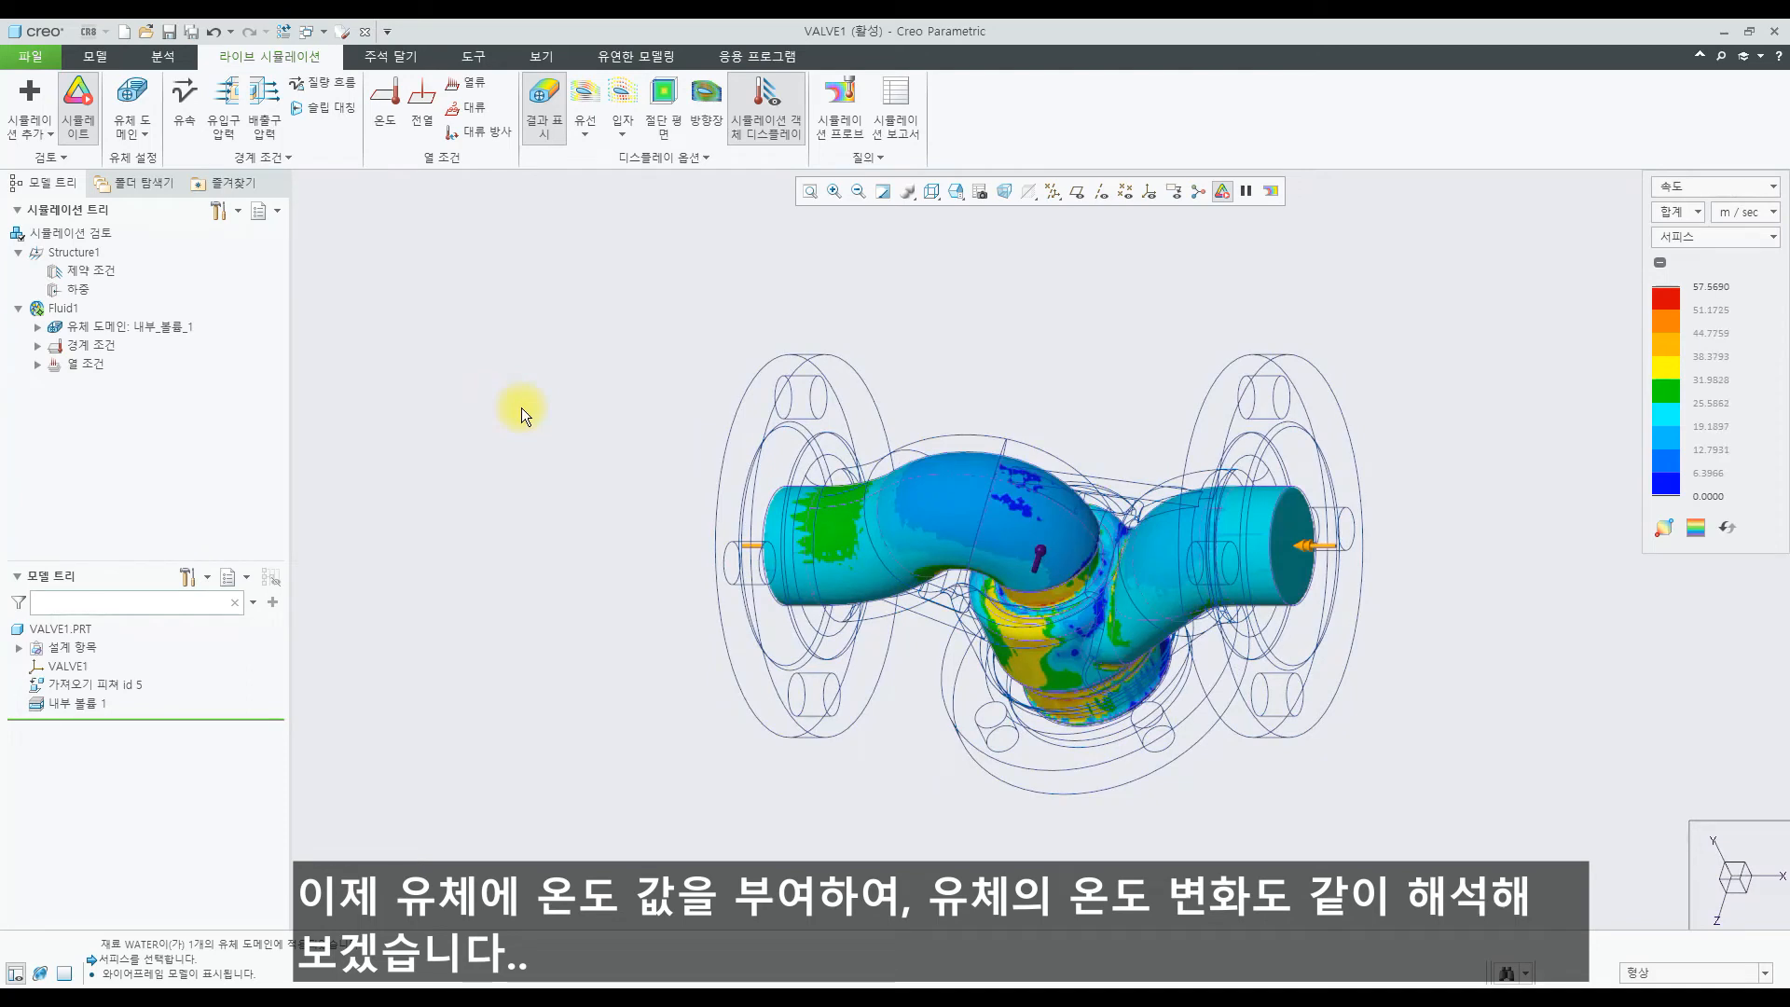
{"action": "left_click", "coordinate": [388, 120]}
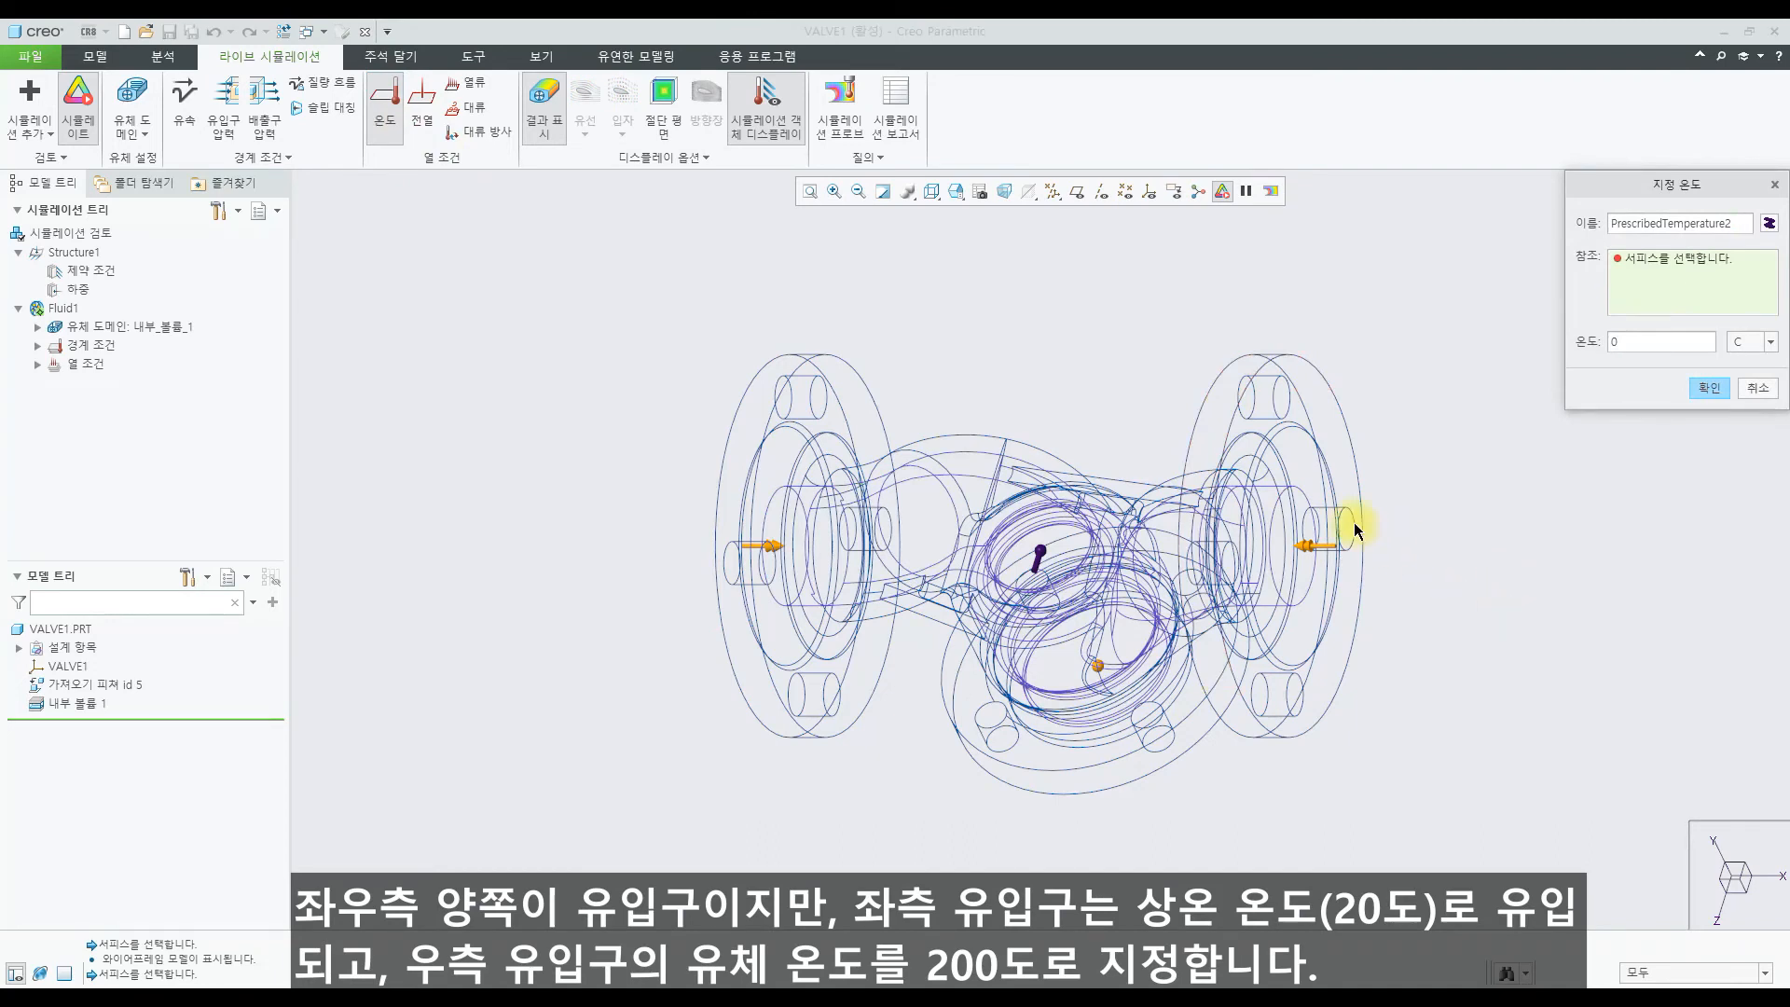
{"action": "left_click", "coordinate": [1301, 512]}
{"action": "left_click", "coordinate": [1603, 338]}
{"action": "type", "text": "200"}
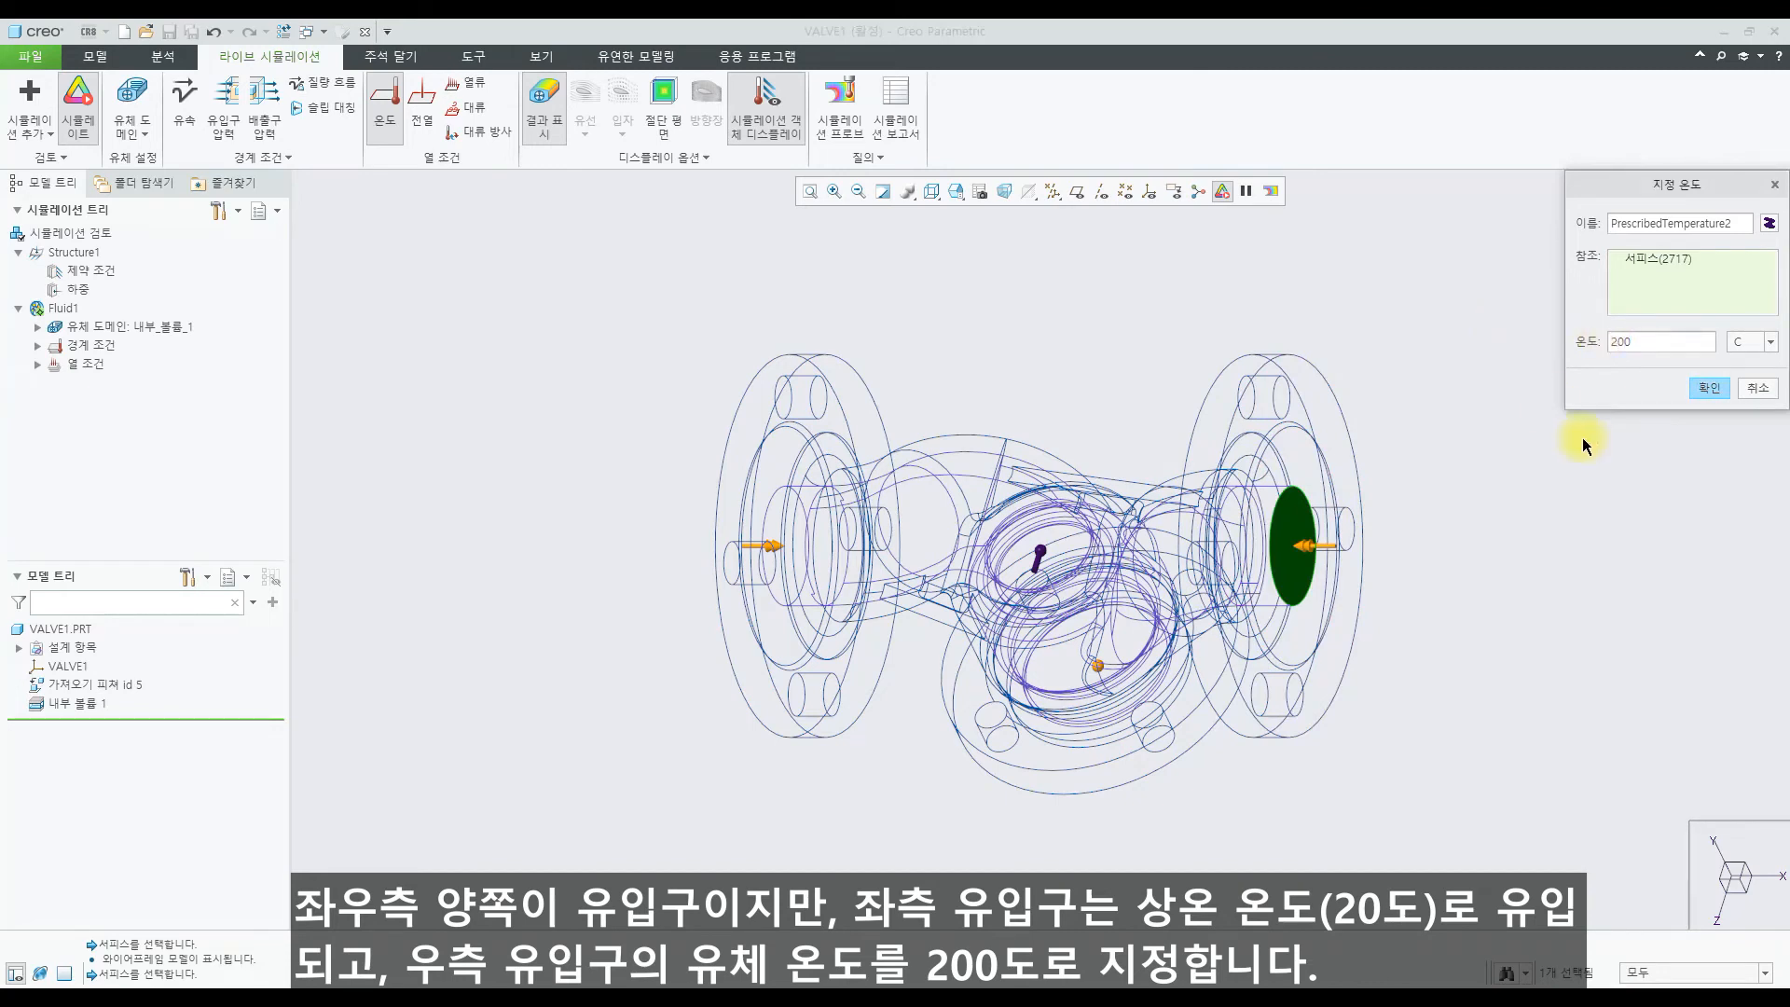
{"action": "left_click", "coordinate": [1709, 384]}
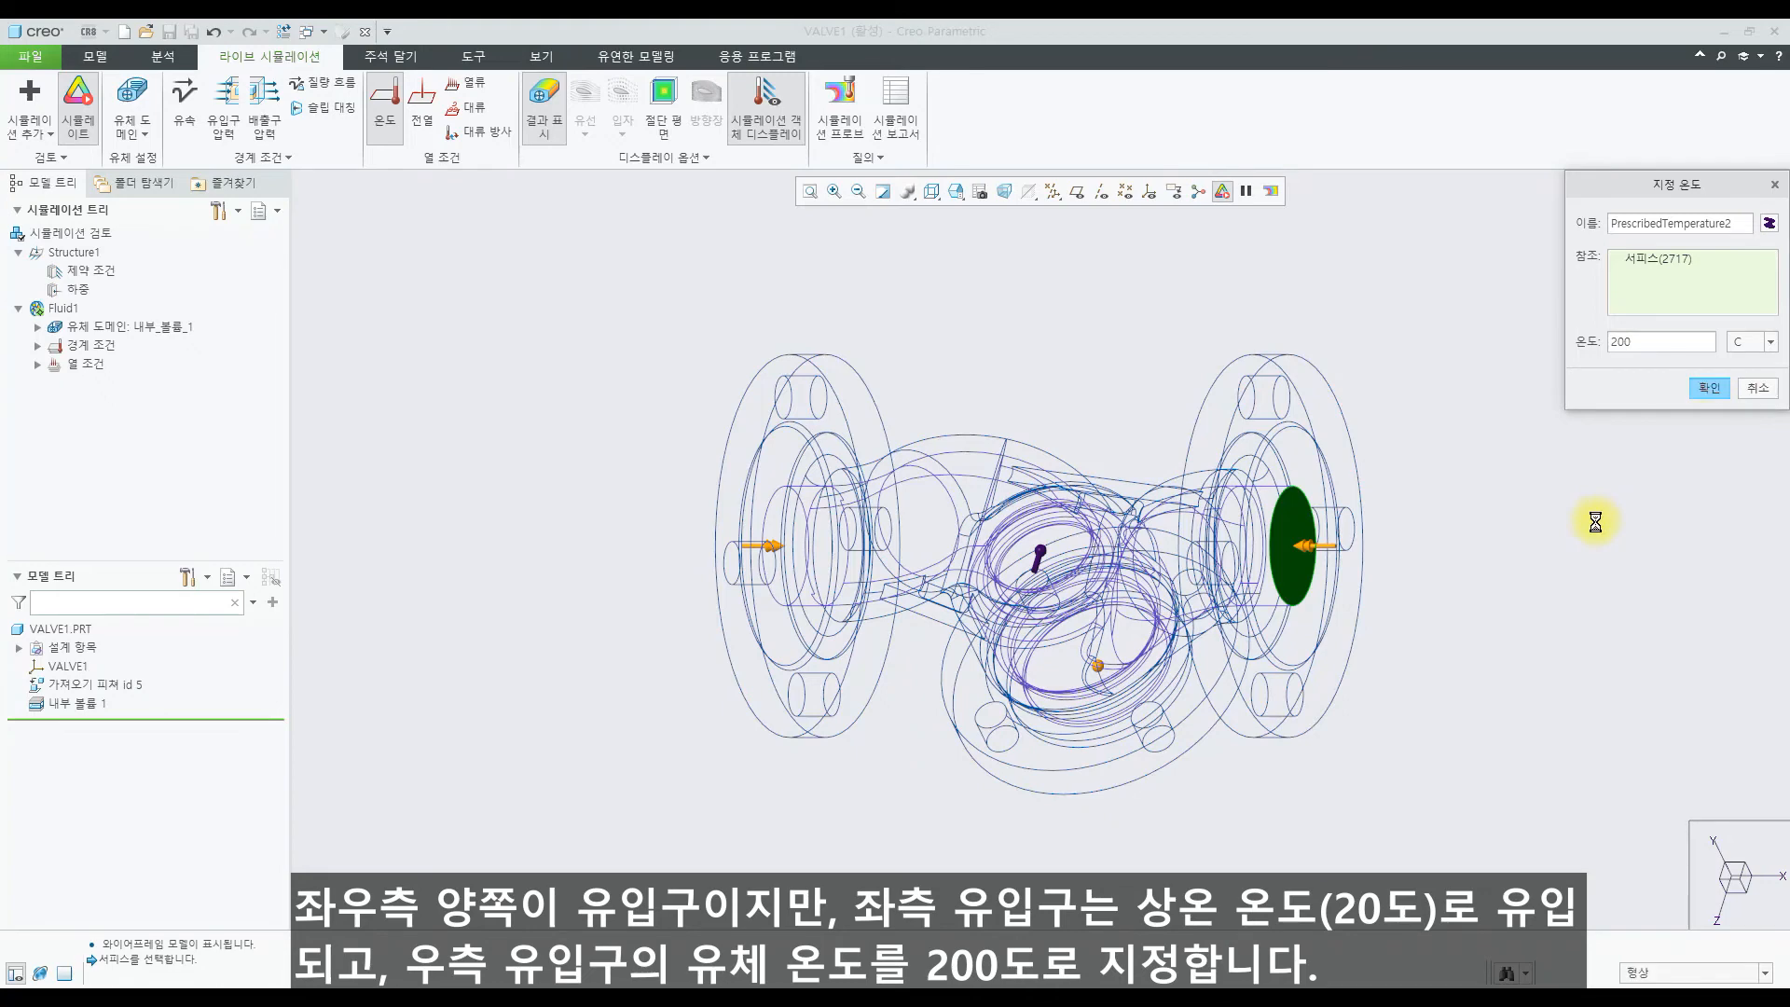
Step: Set the result legend to temperature and orient the model to the FRONT view
{"action": "left_click", "coordinate": [1681, 186]}
{"action": "left_click", "coordinate": [1670, 248]}
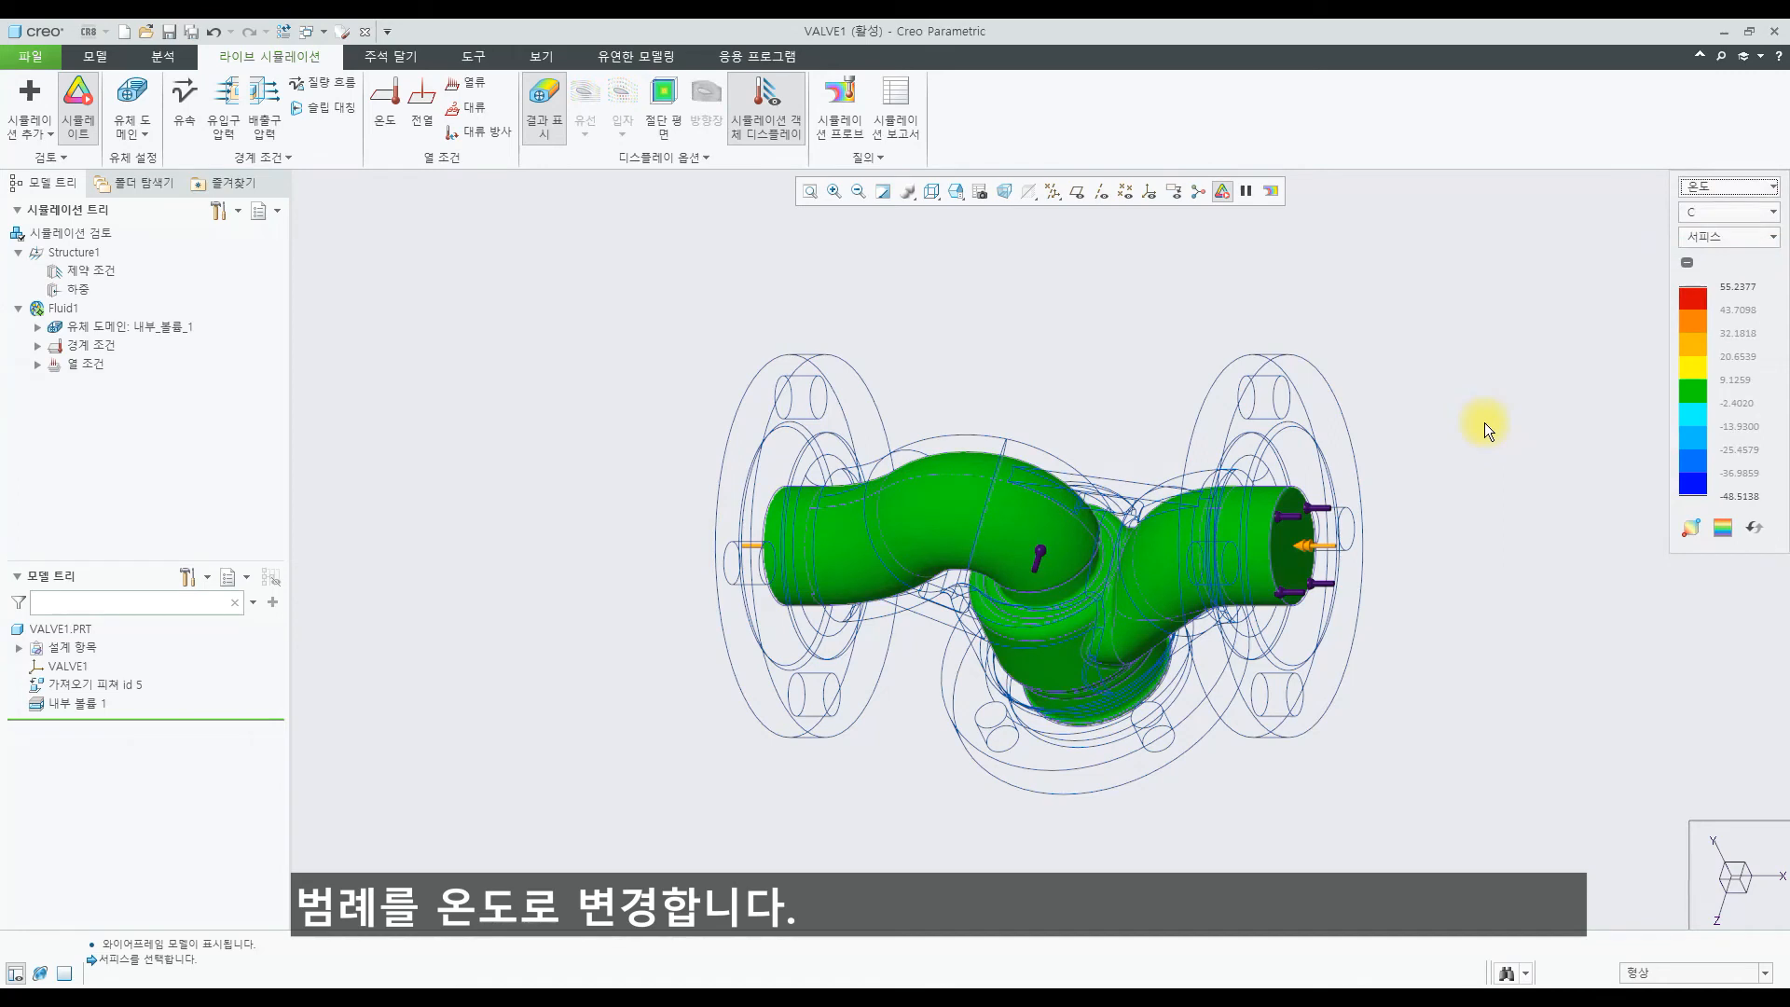
{"action": "left_click", "coordinate": [956, 191]}
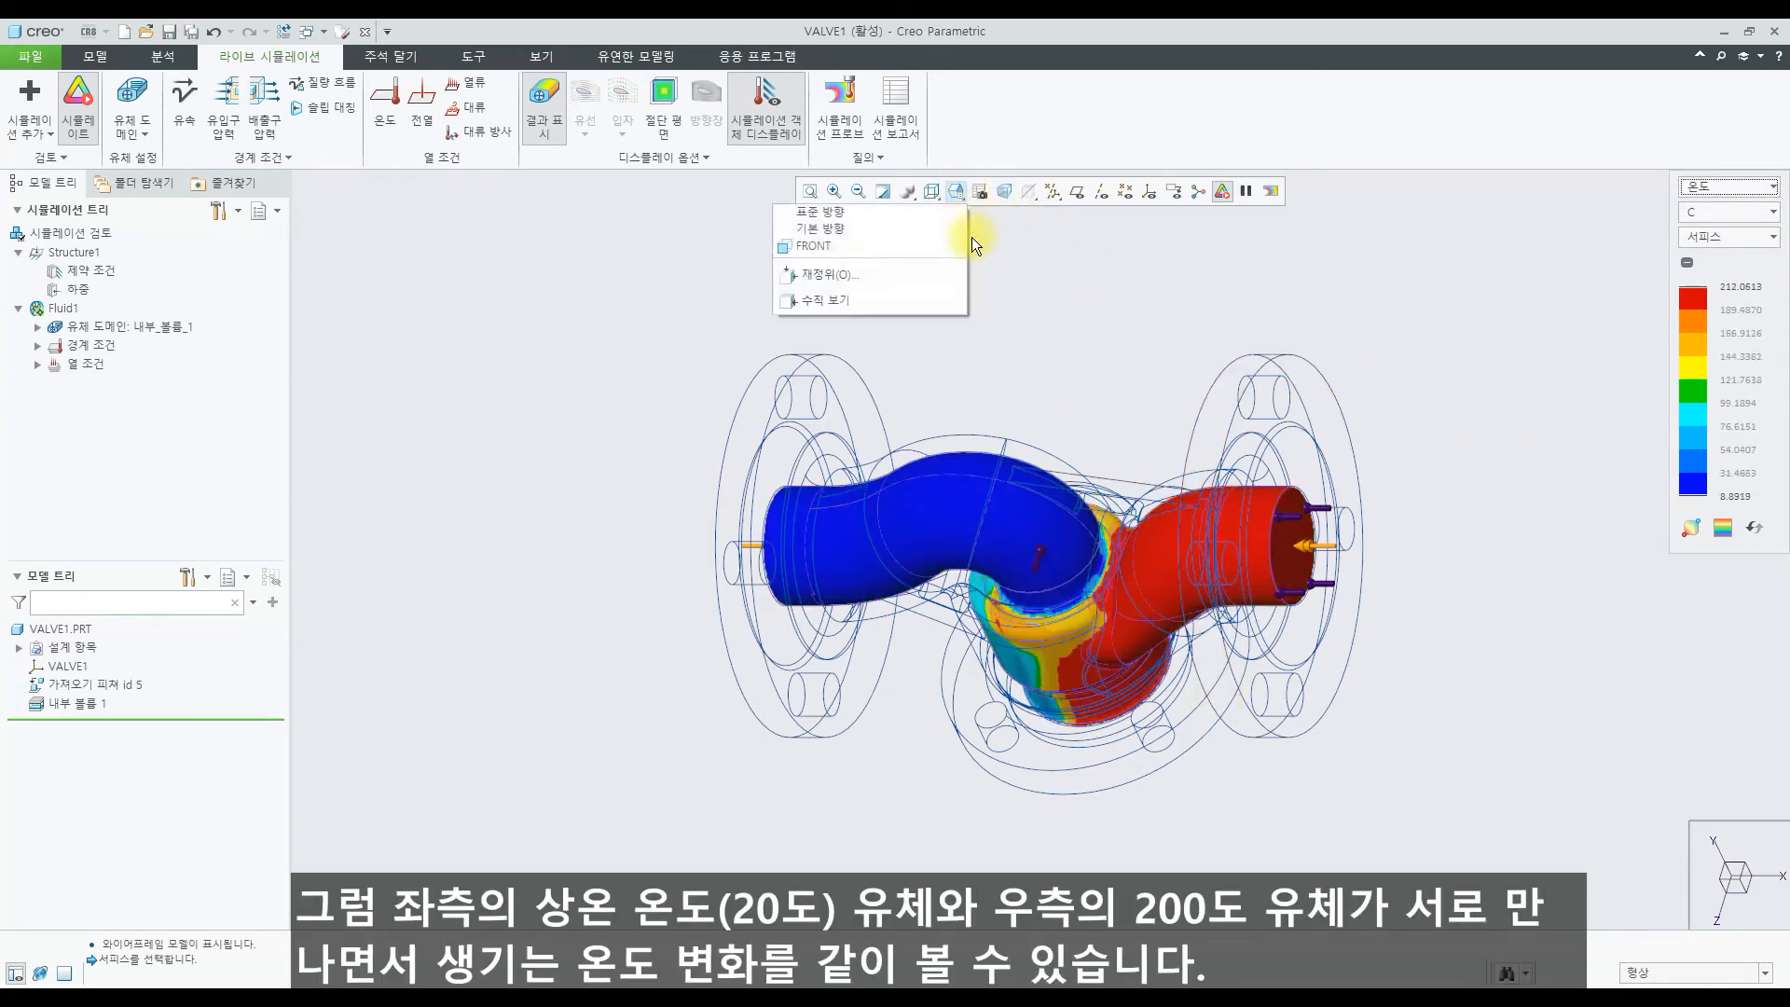
{"action": "left_click", "coordinate": [914, 245]}
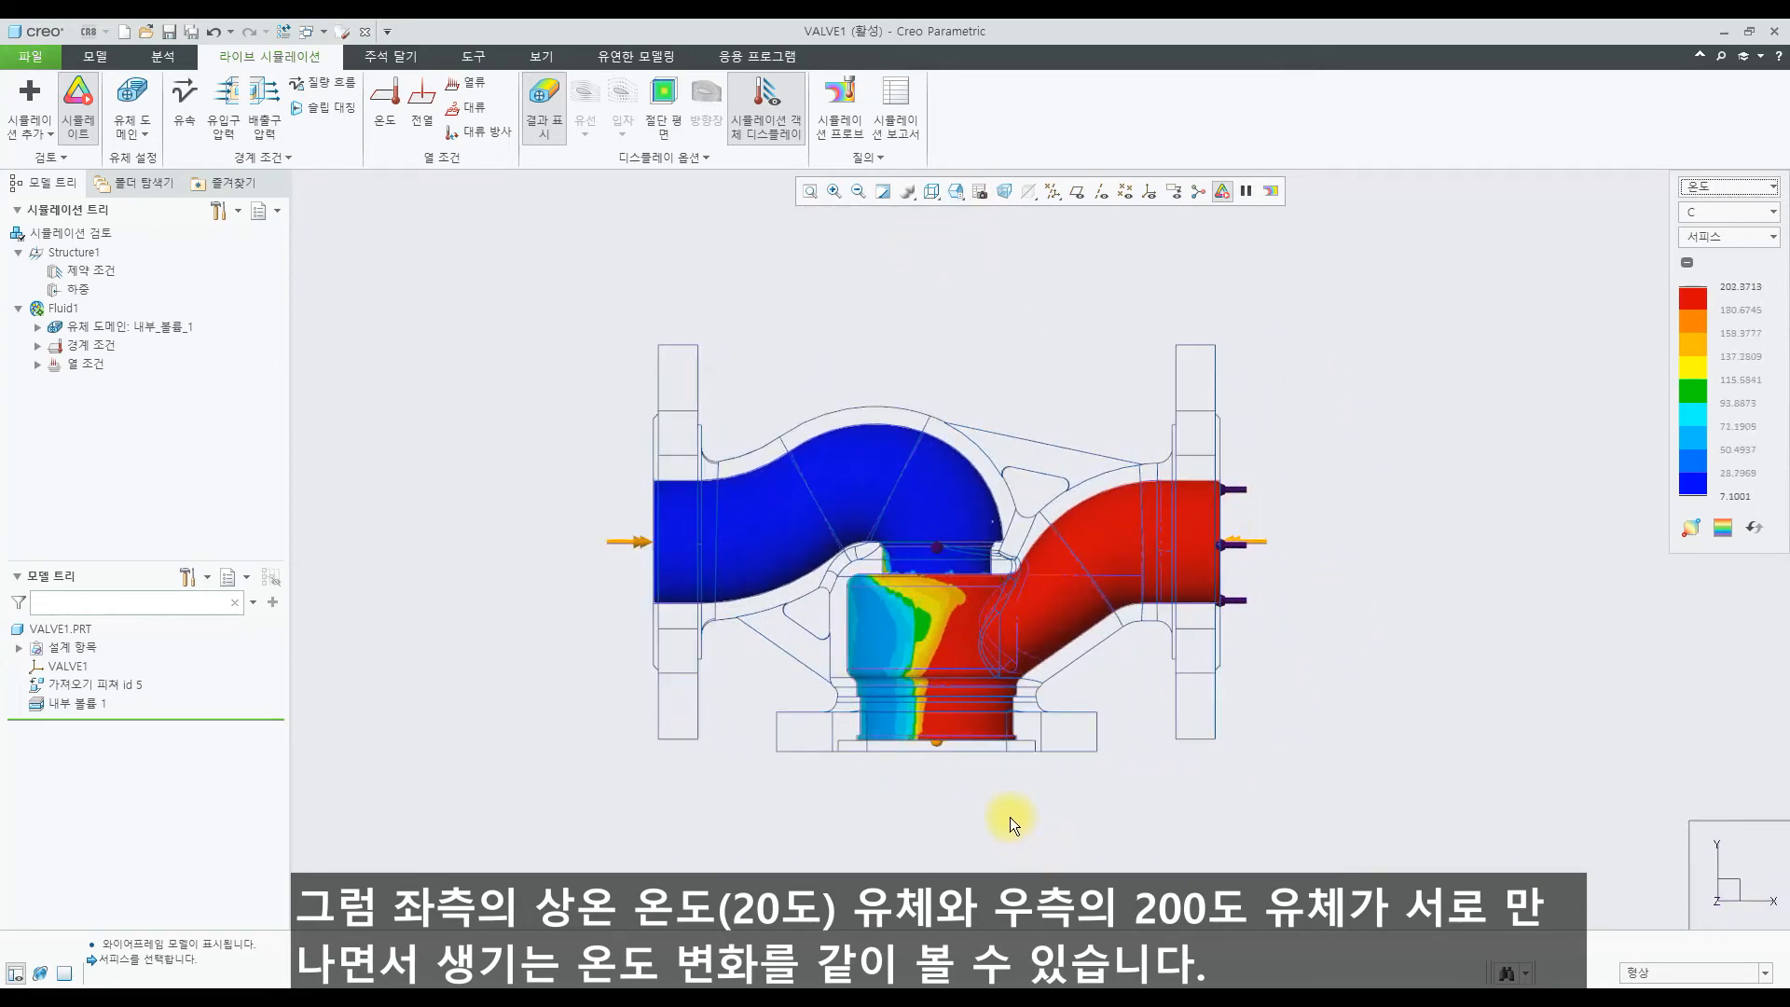
Step: Check where the maximum and minimum temperatures occur in the valve's fluid, then hide their markers
{"action": "scroll", "coordinate": [994, 796], "scroll_direction": "down", "scroll_amount": 2}
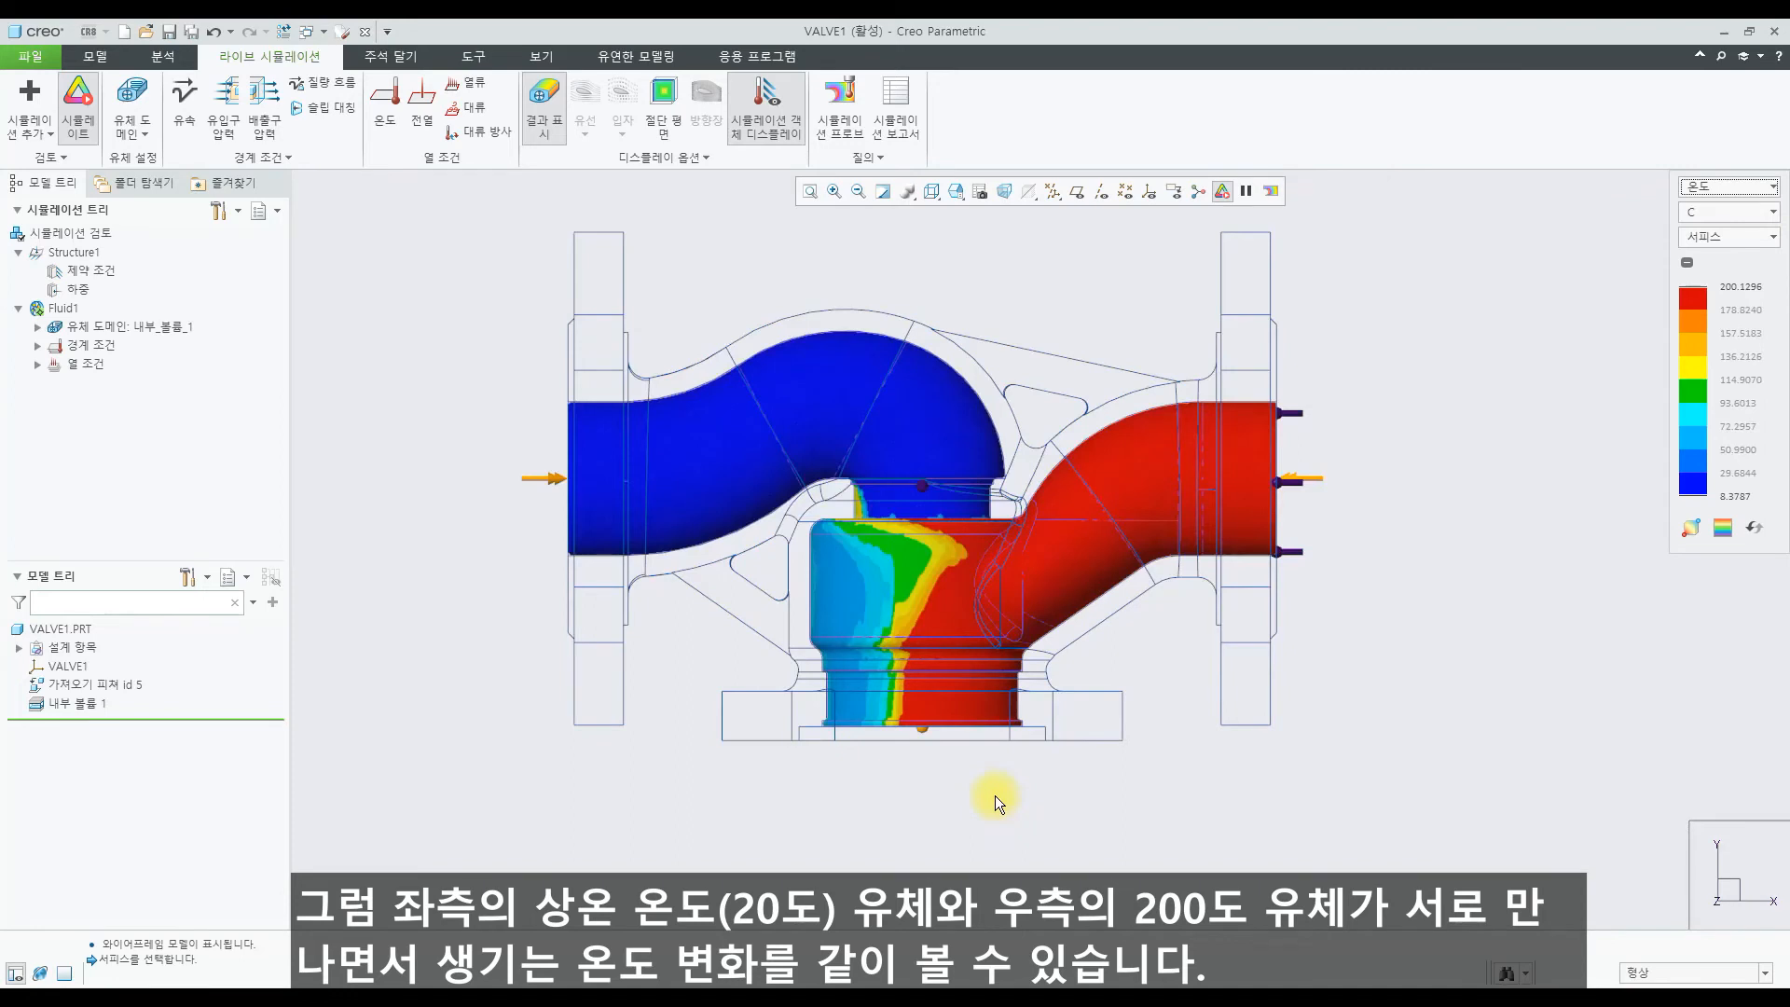
{"action": "scroll", "coordinate": [993, 796], "scroll_direction": "up", "scroll_amount": 1}
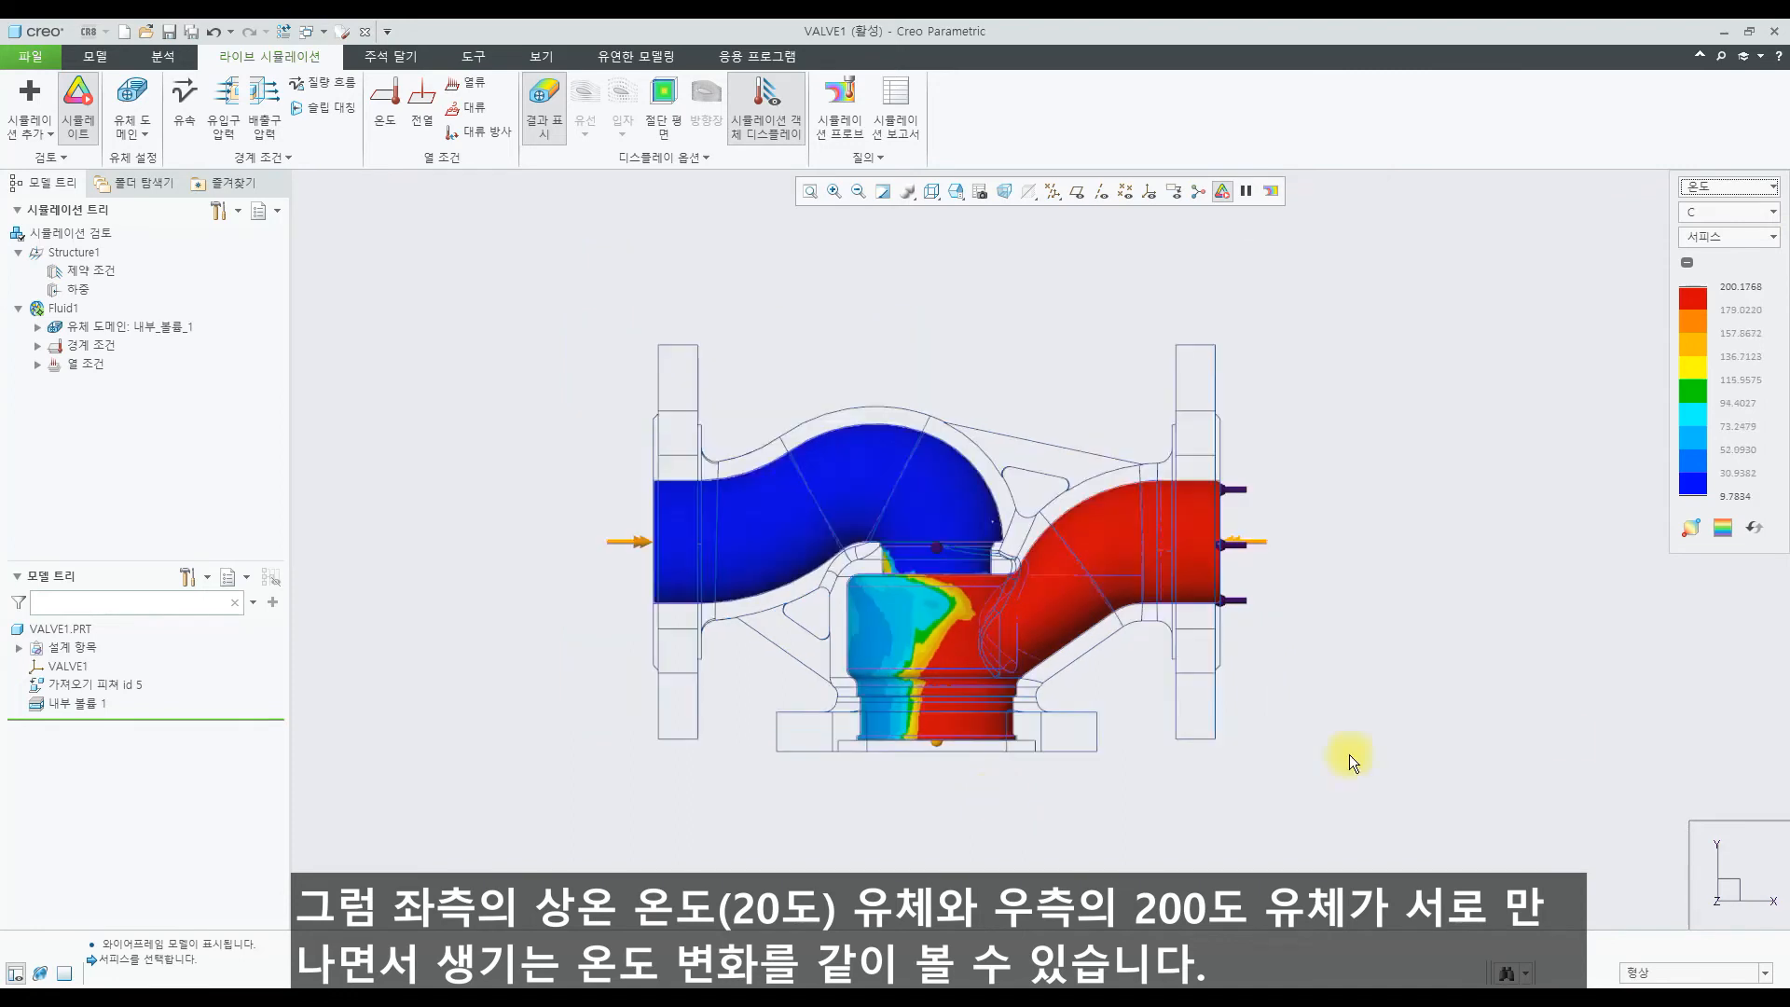
{"action": "left_click", "coordinate": [1691, 528]}
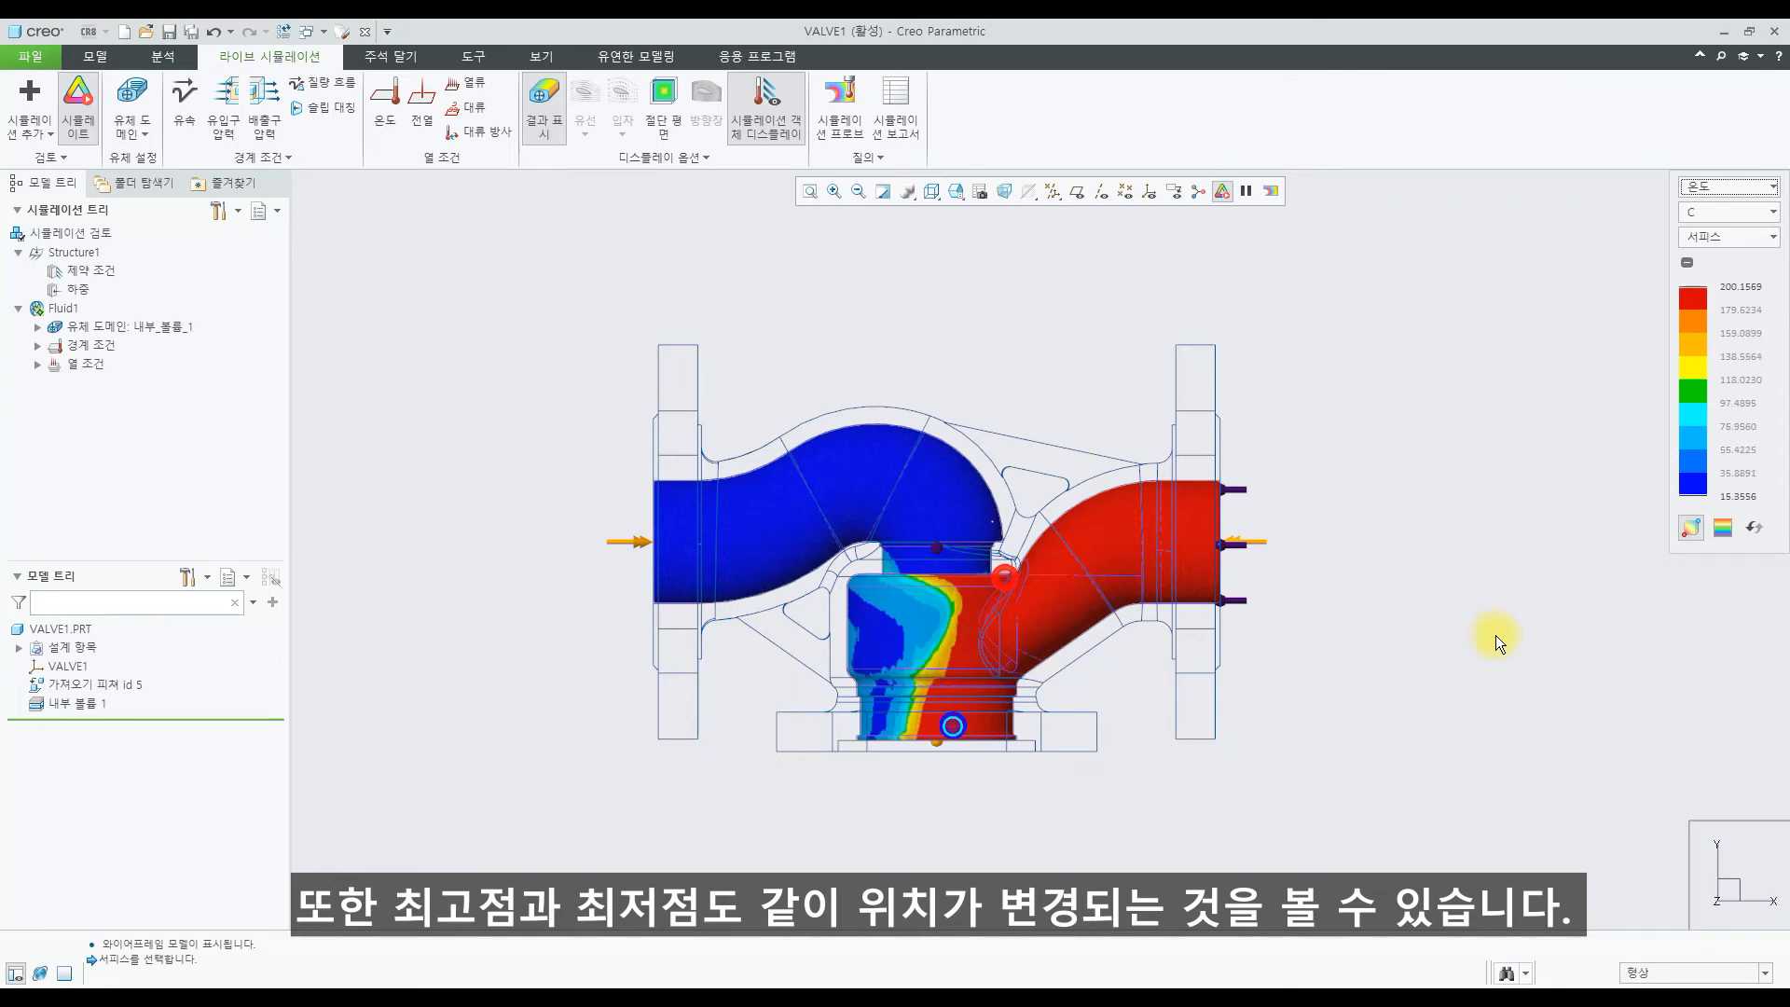
{"action": "left_click", "coordinate": [1696, 529]}
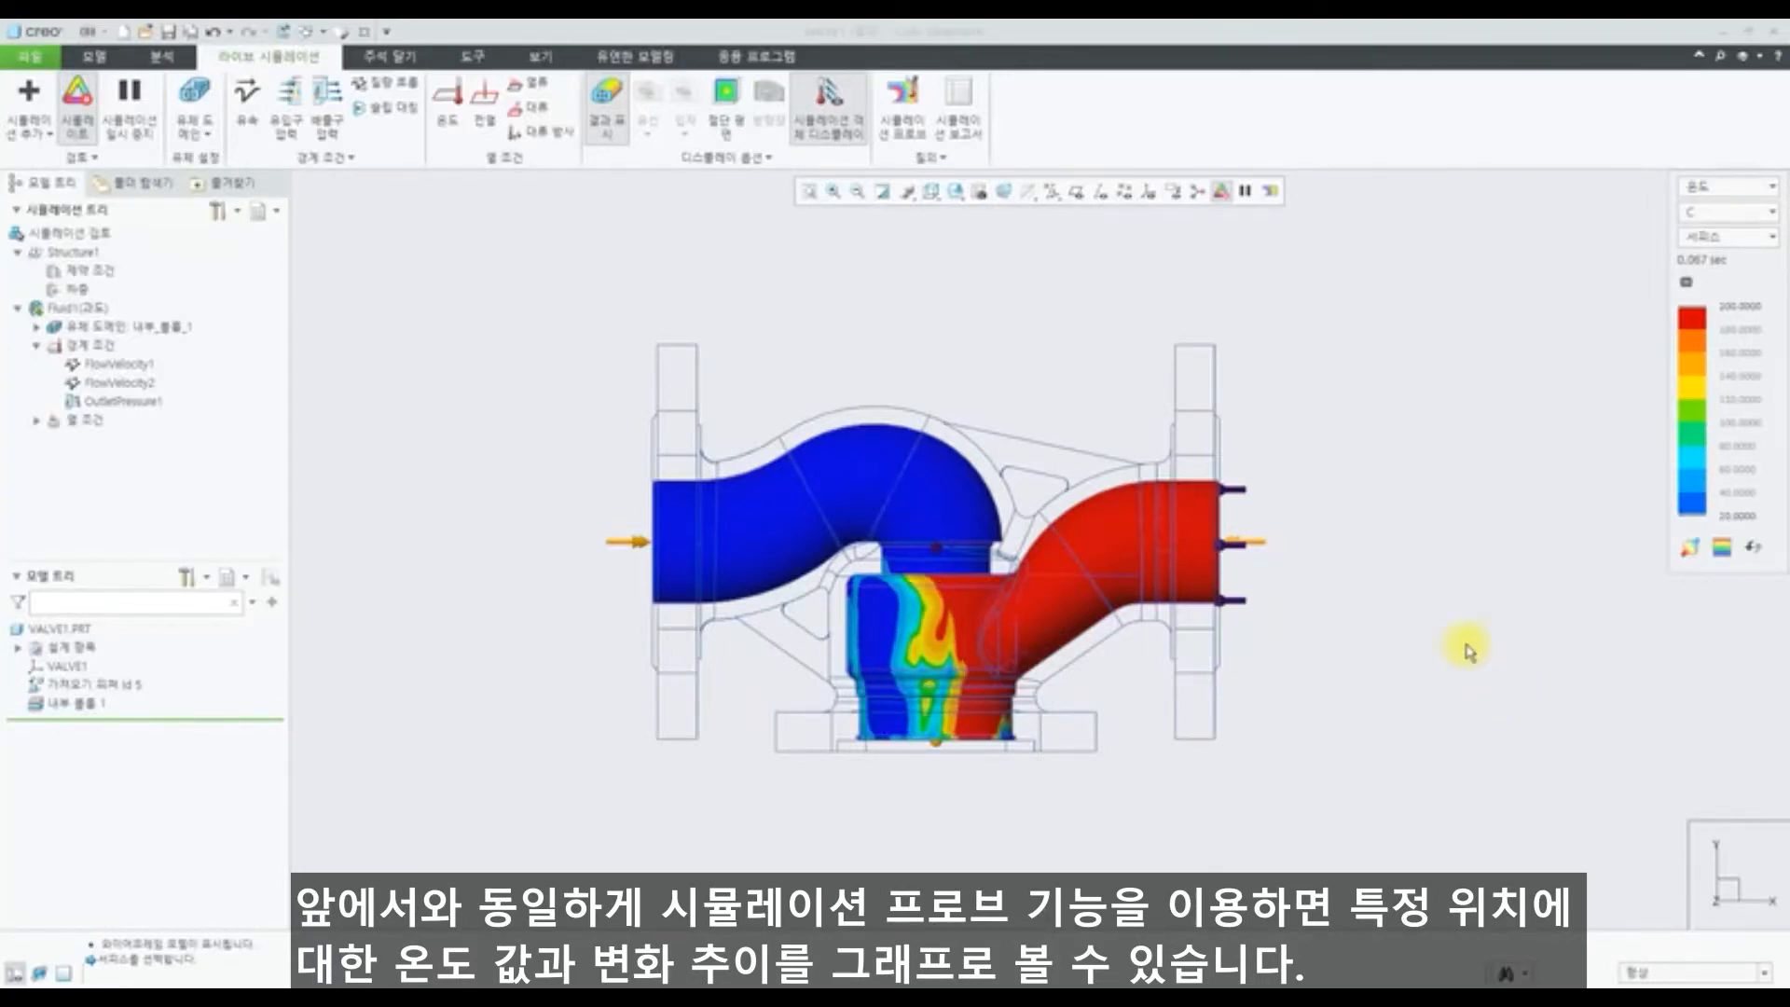
Step: Probe the temperature at a point on the right-hand inlet passage and graph it over time, placing the graph clear of the valve
{"action": "left_click", "coordinate": [900, 128]}
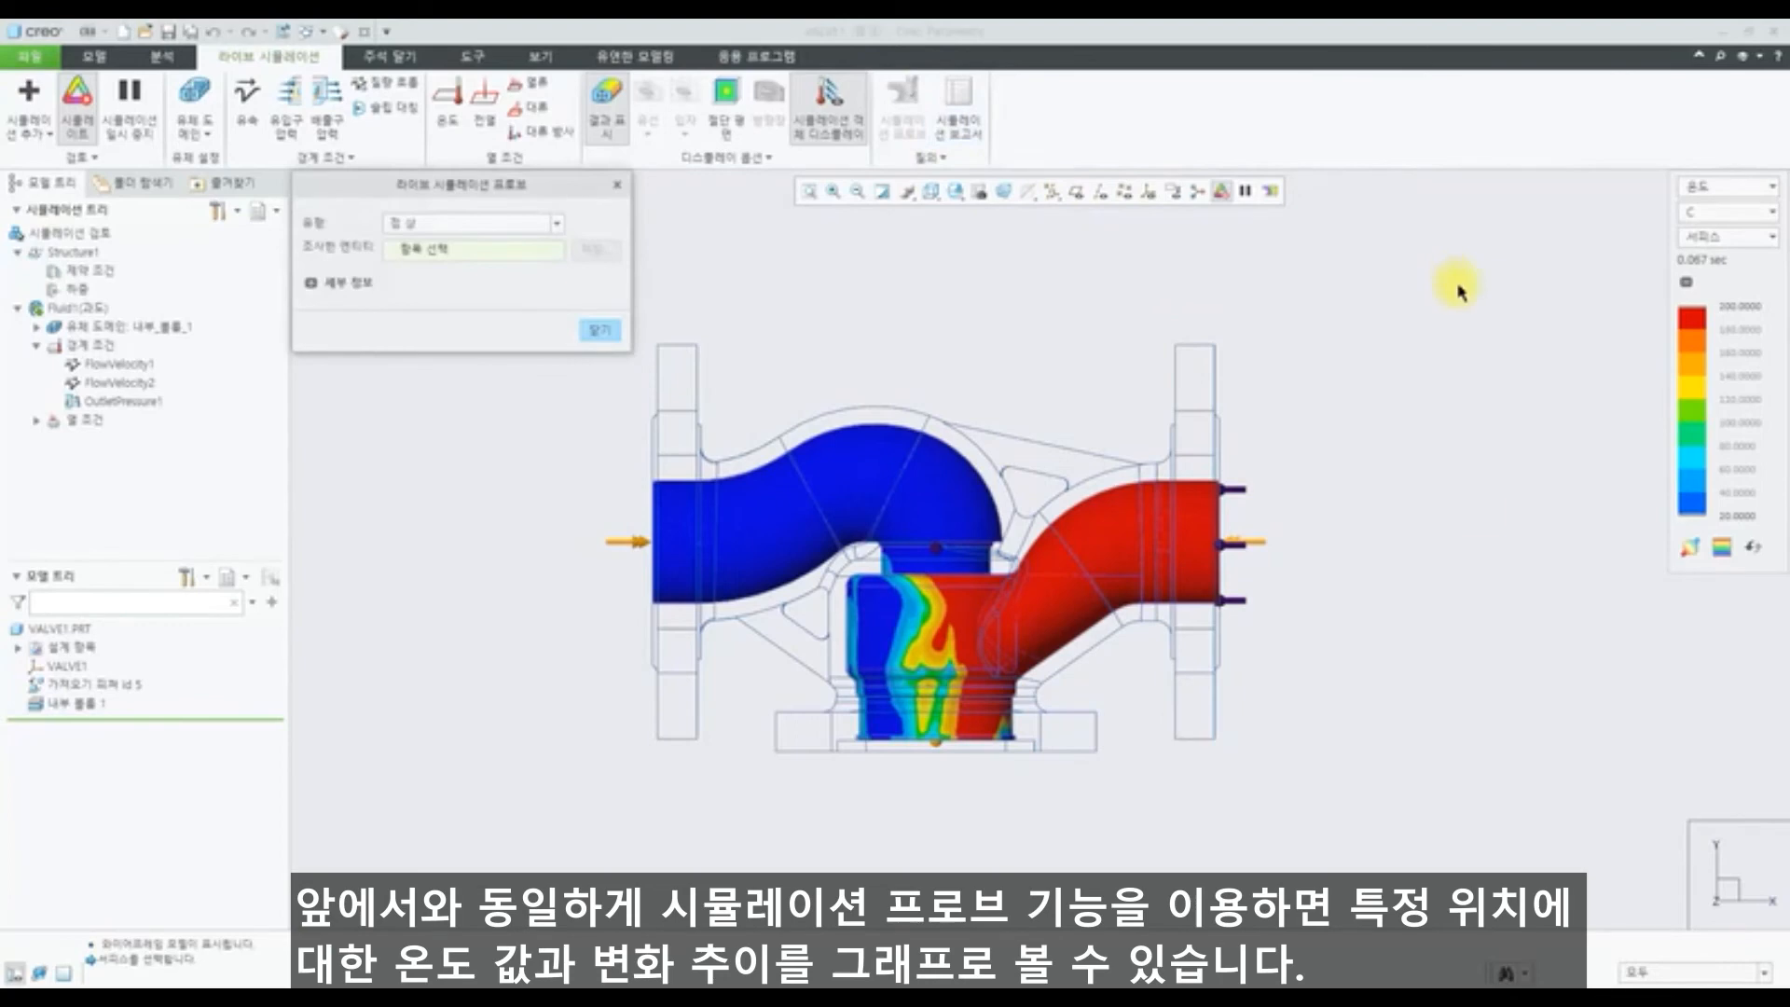
{"action": "left_click", "coordinate": [1116, 540]}
{"action": "left_click", "coordinate": [1116, 540]}
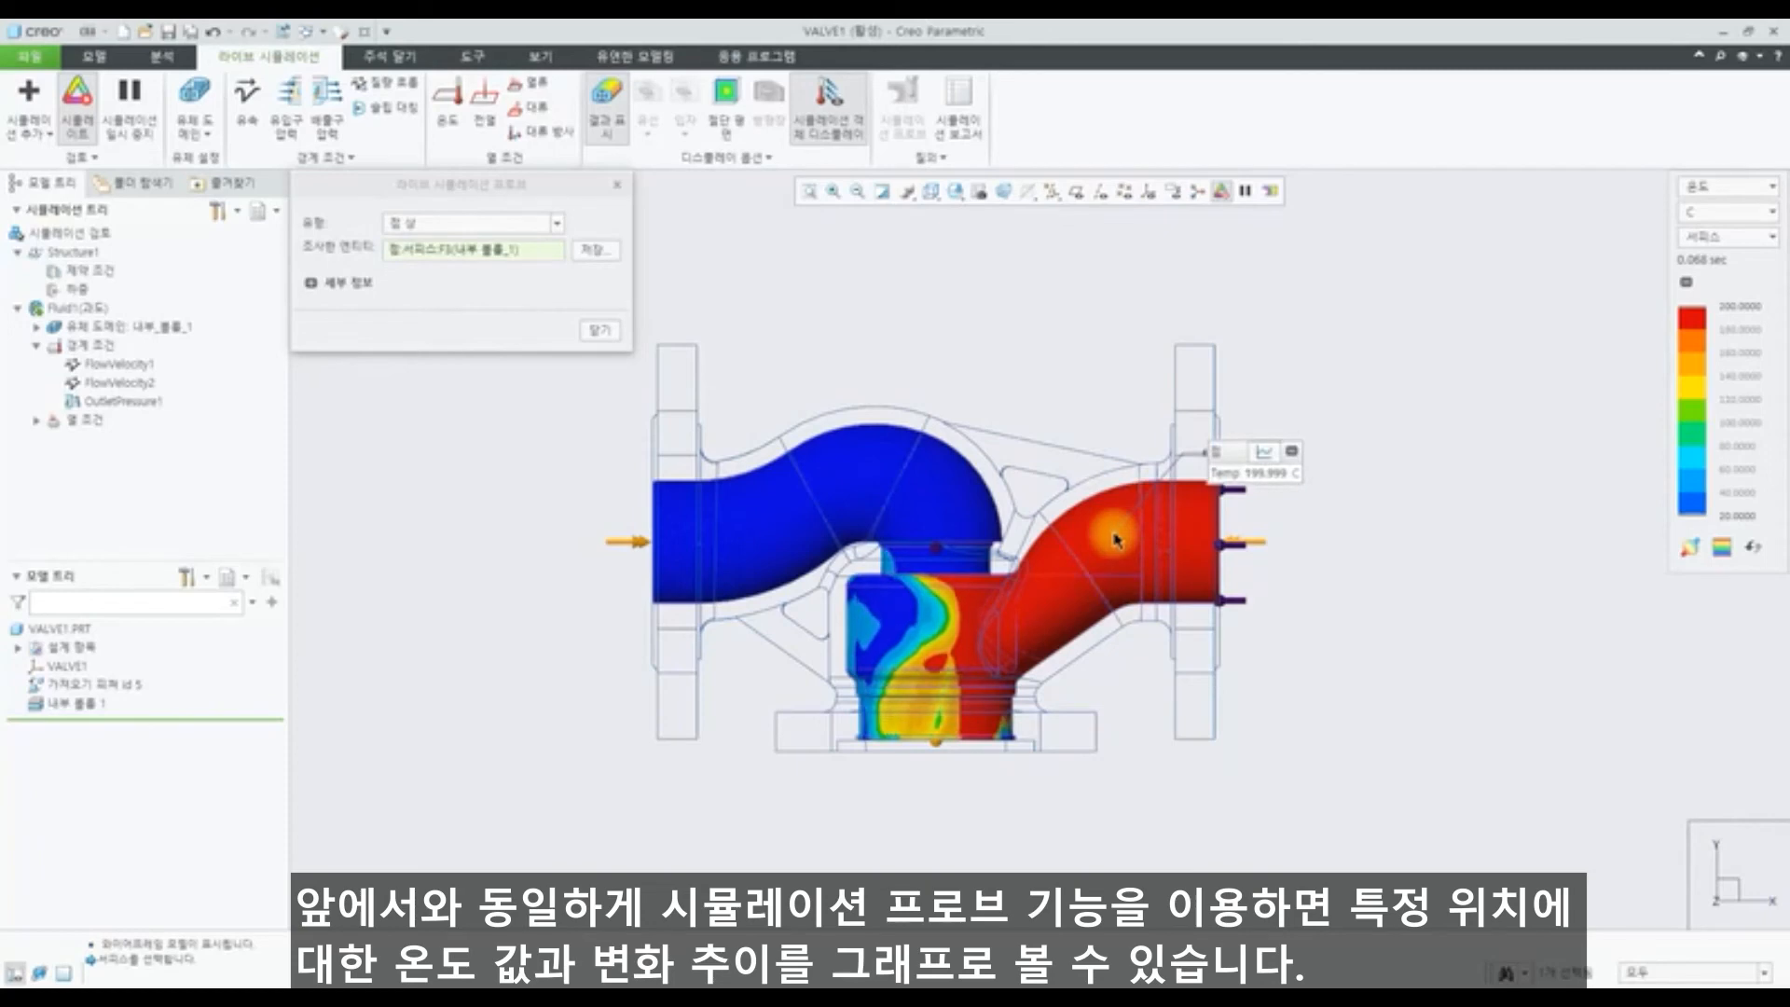
{"action": "left_click", "coordinate": [1264, 451]}
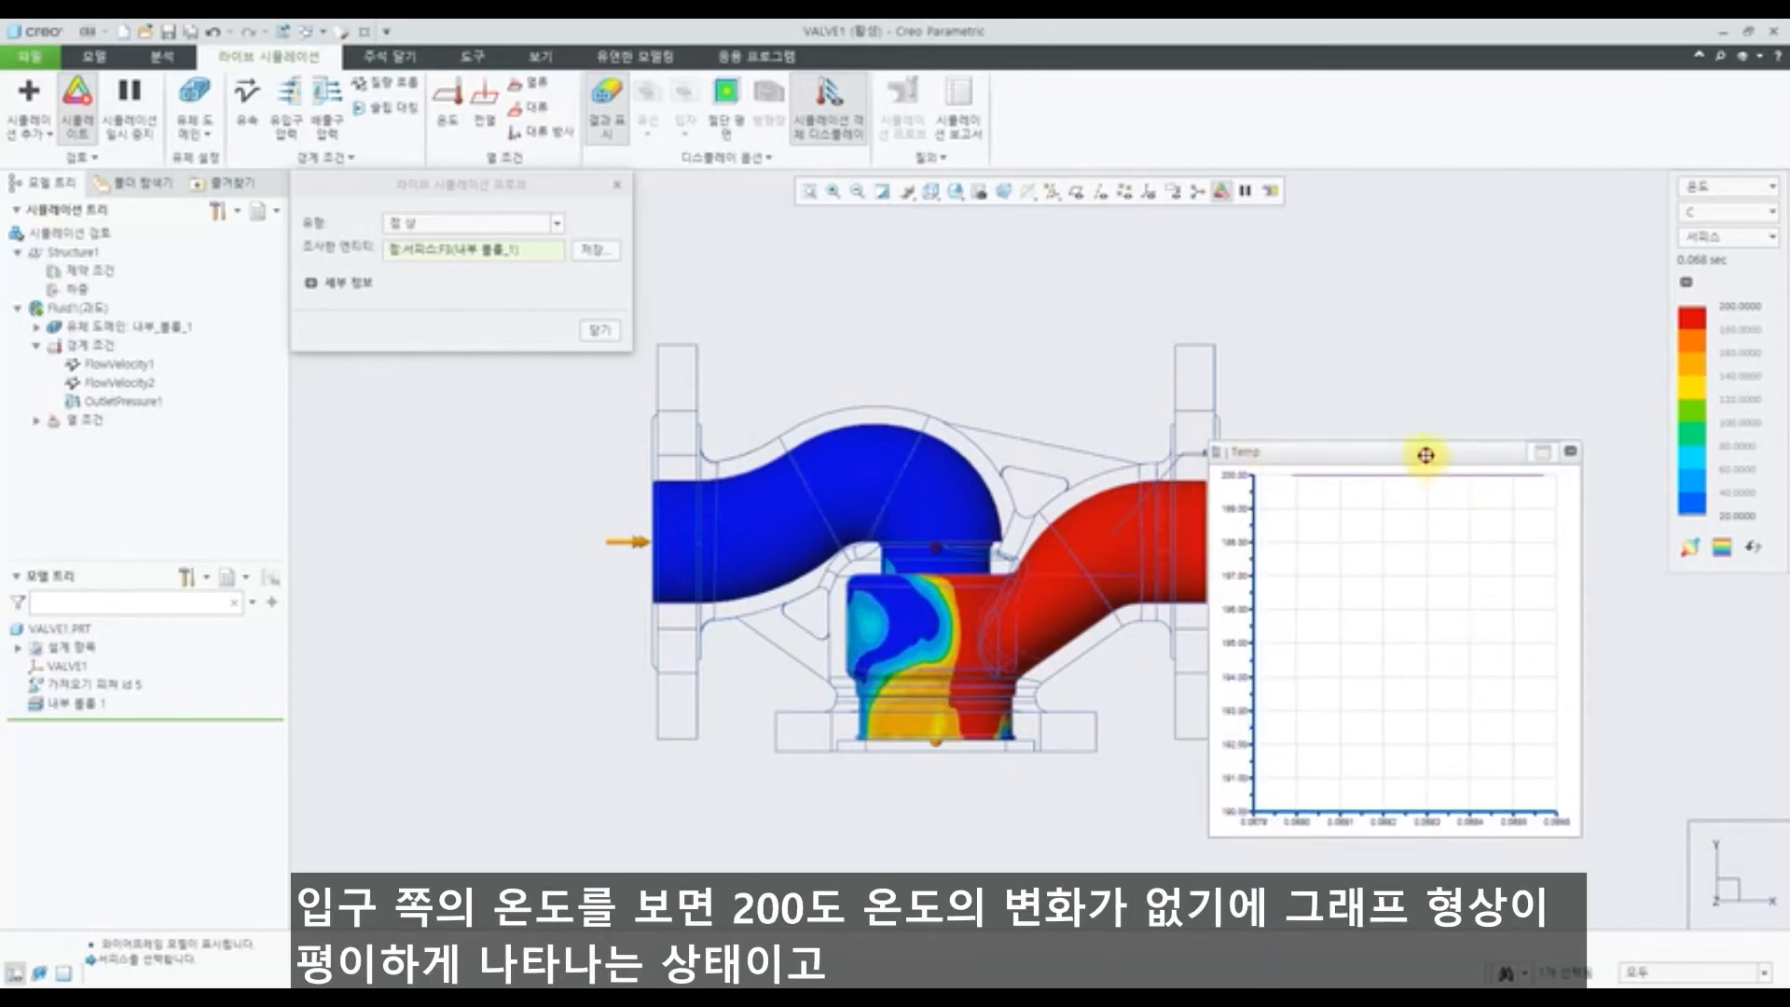
{"action": "left_click_drag", "start_coordinate": [1425, 455], "coordinate": [1494, 388]}
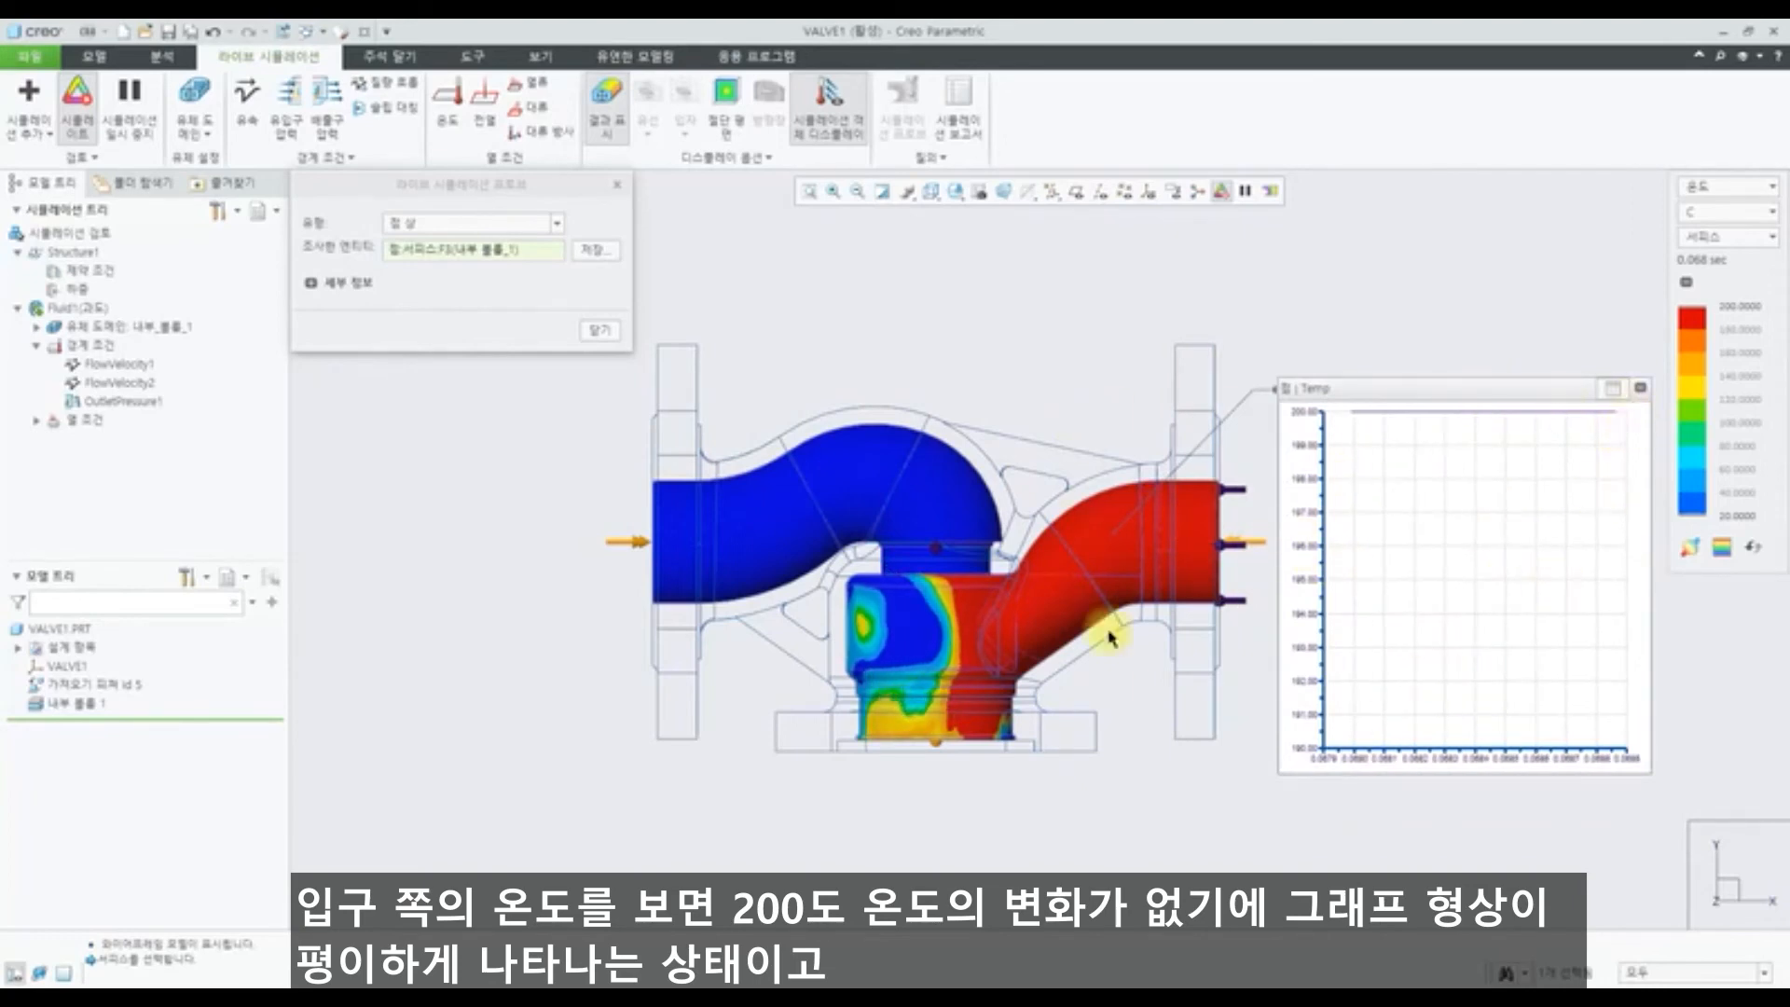
Step: Probe the temperature at a point near the valve's outlet and graph it over time, moving the graph away from the outlet
{"action": "left_click", "coordinate": [940, 731]}
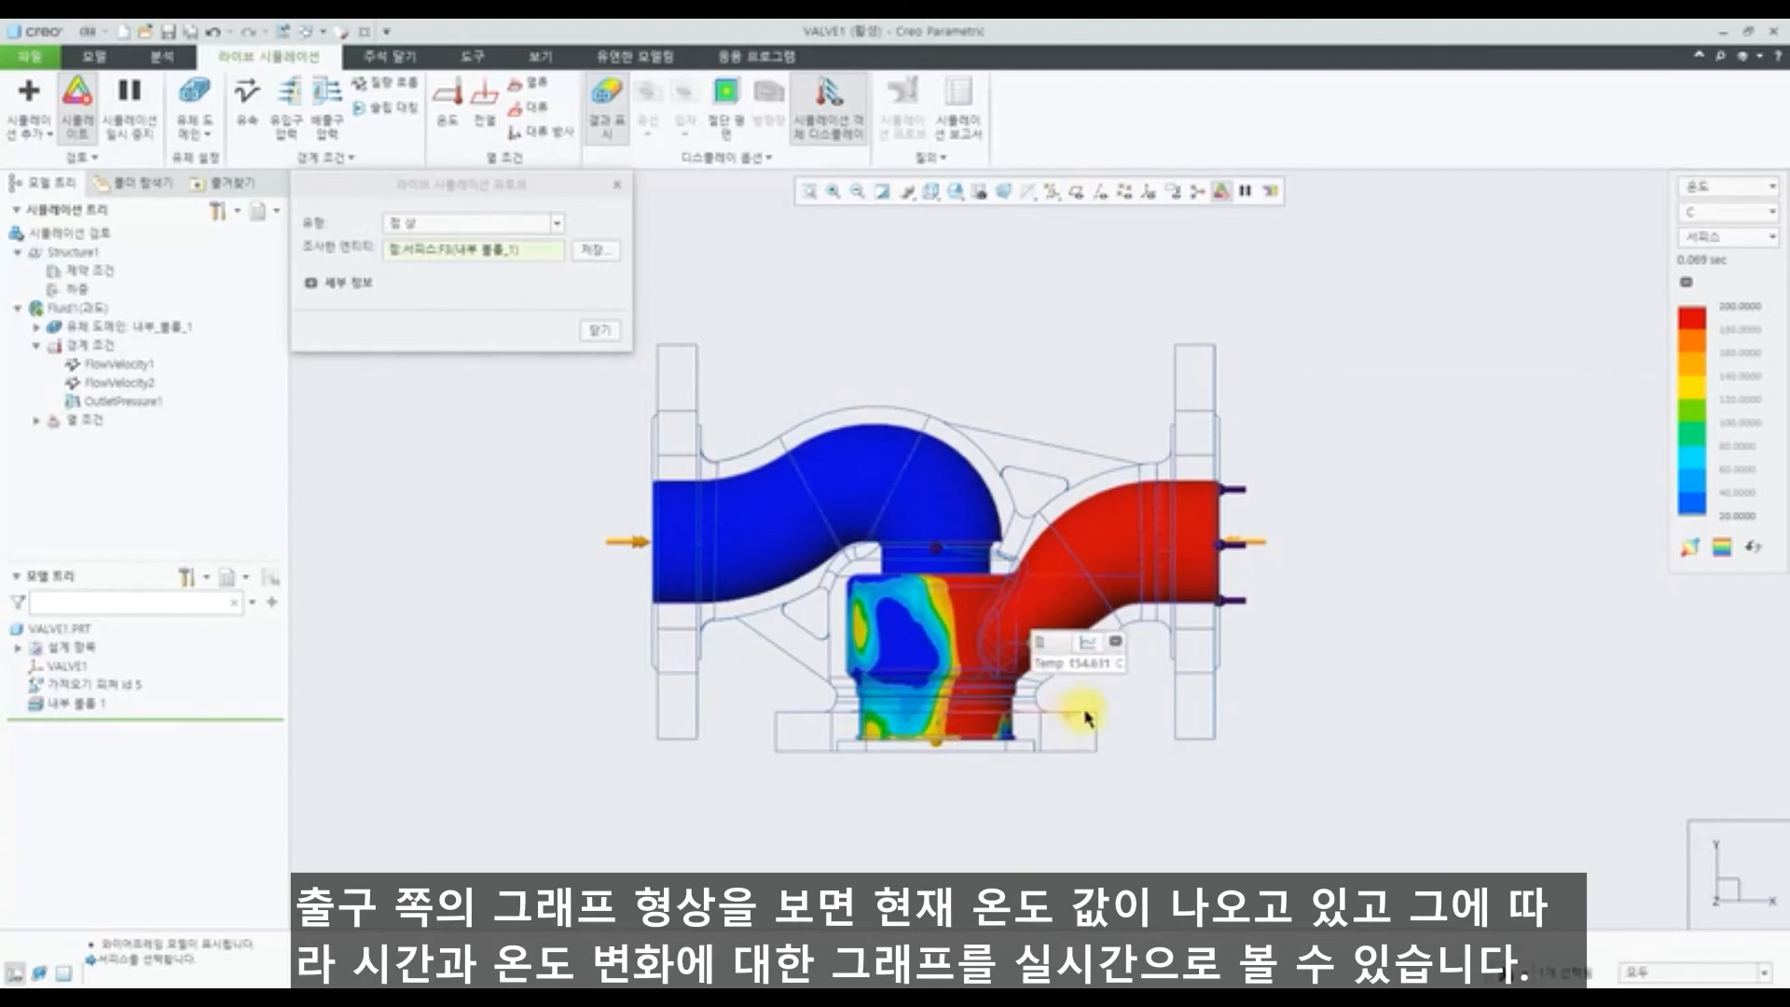
{"action": "left_click", "coordinate": [1091, 652]}
{"action": "left_click_drag", "start_coordinate": [1250, 548], "coordinate": [1381, 377]}
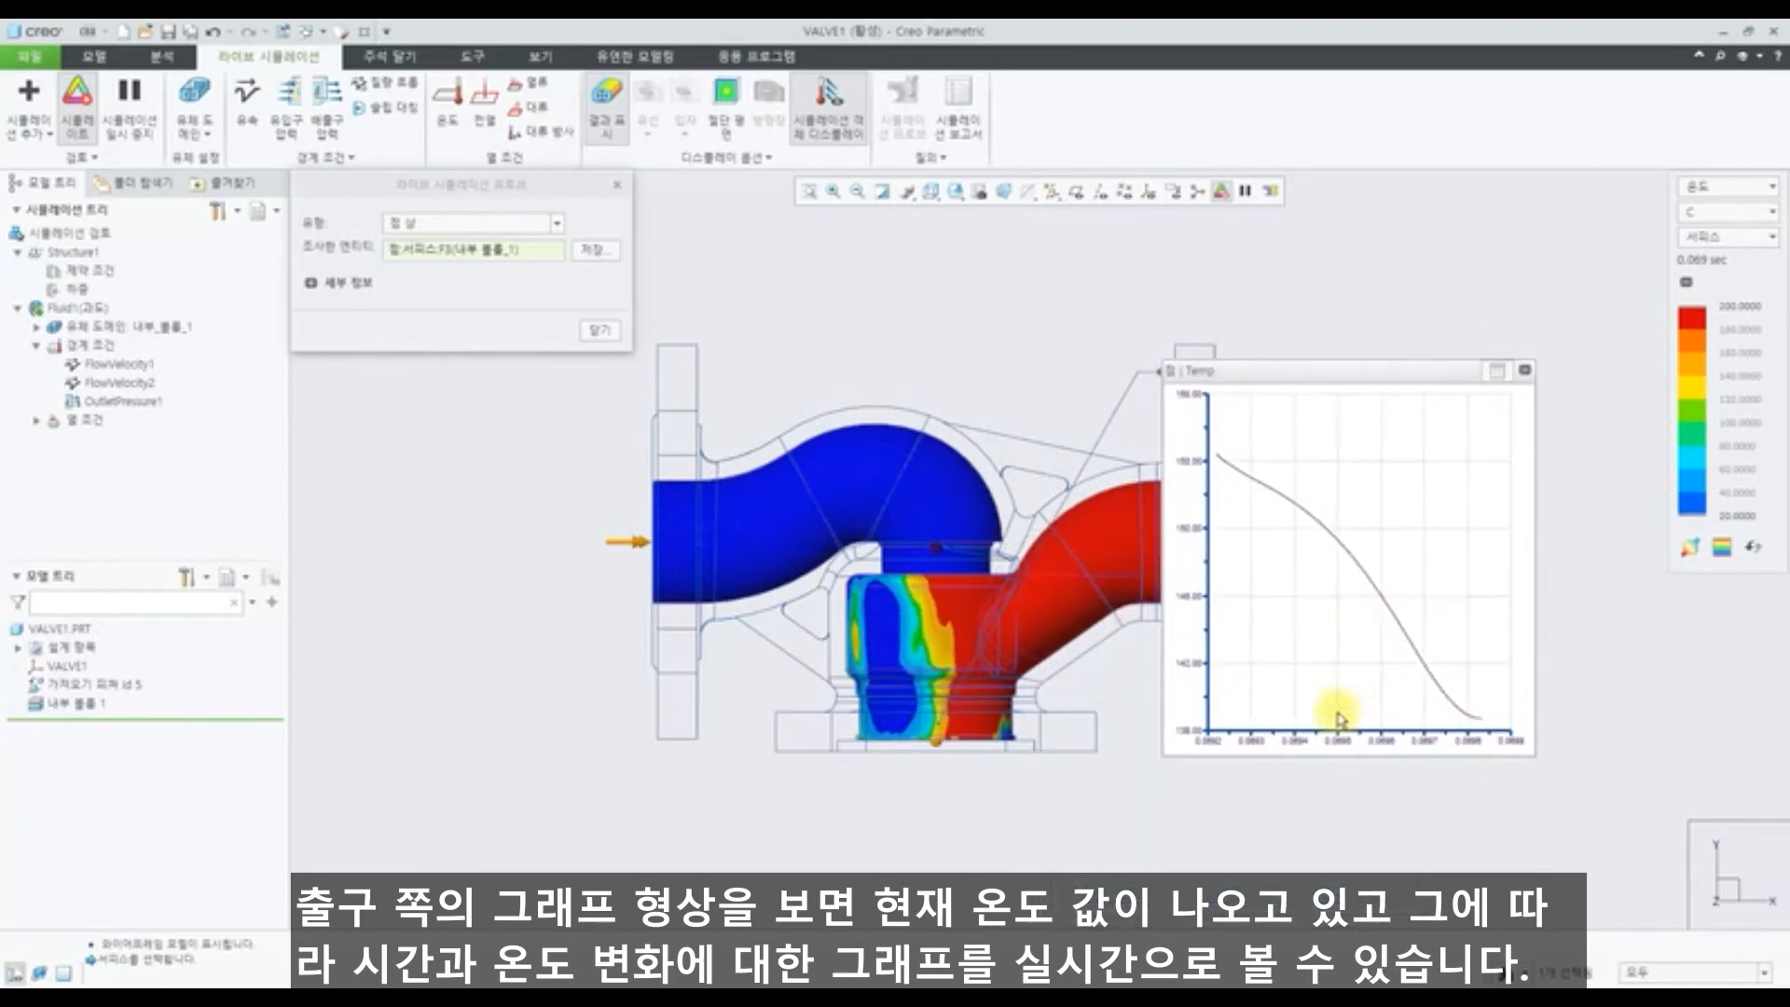